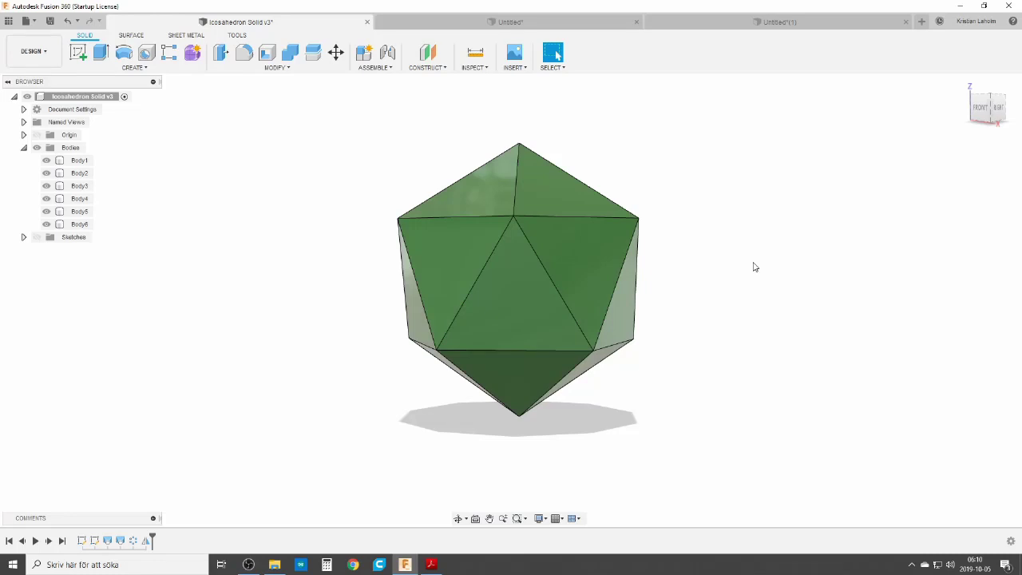
Examine the finished icosahedron from several angles and compare it with the point-to-point and surface-to-surface side formulas in the Acrobat Reader PDF
middle_click_drag(697, 280, 641, 324, "shift")
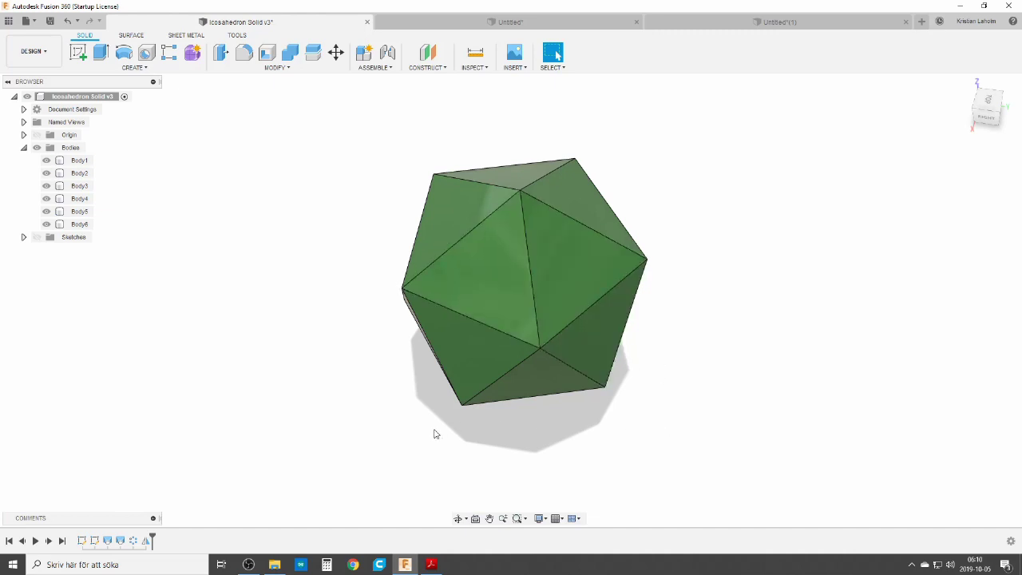
left_click(431, 564)
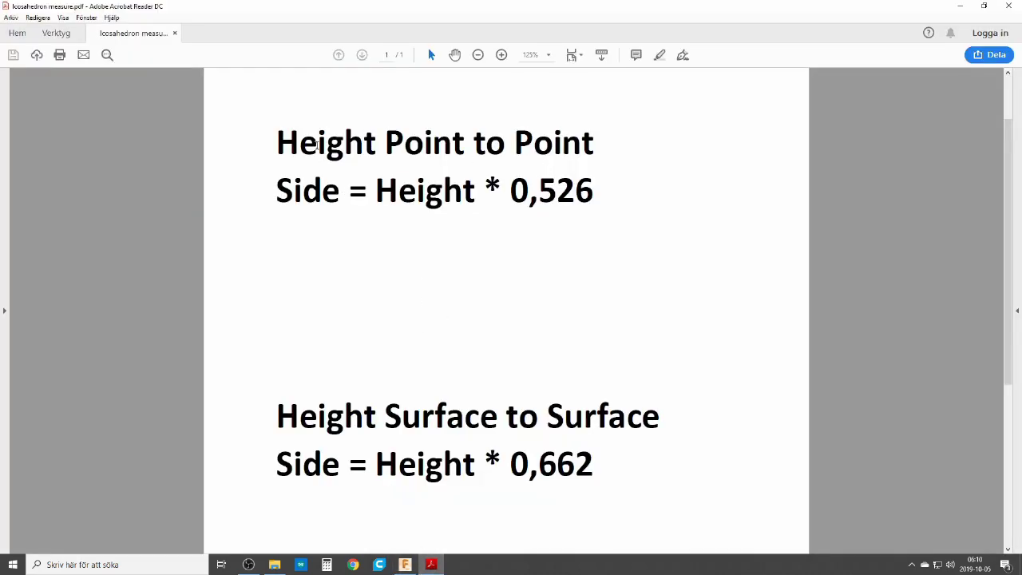
left_click(407, 563)
middle_click_drag(511, 367, 547, 263, "shift")
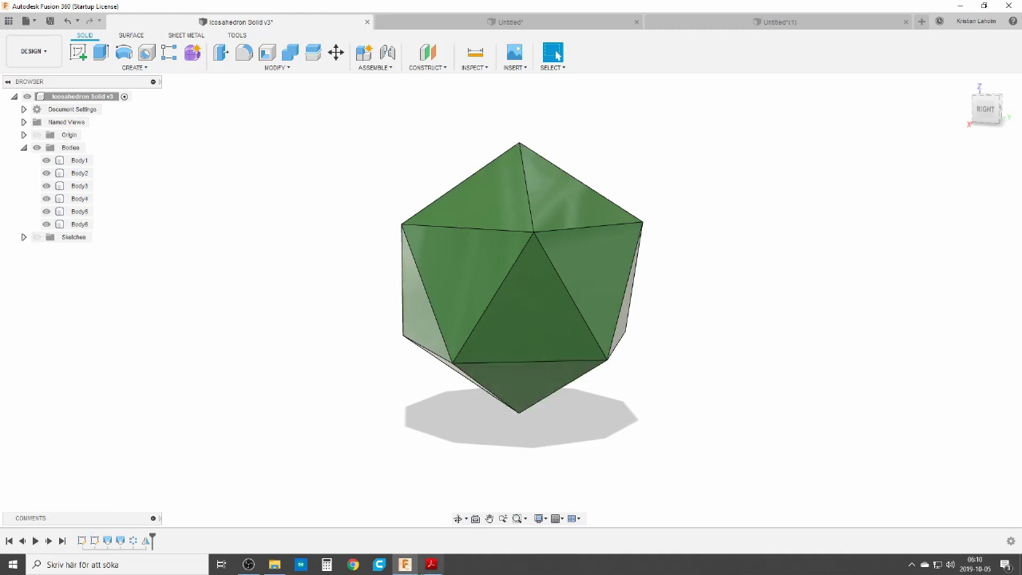
left_click(431, 565)
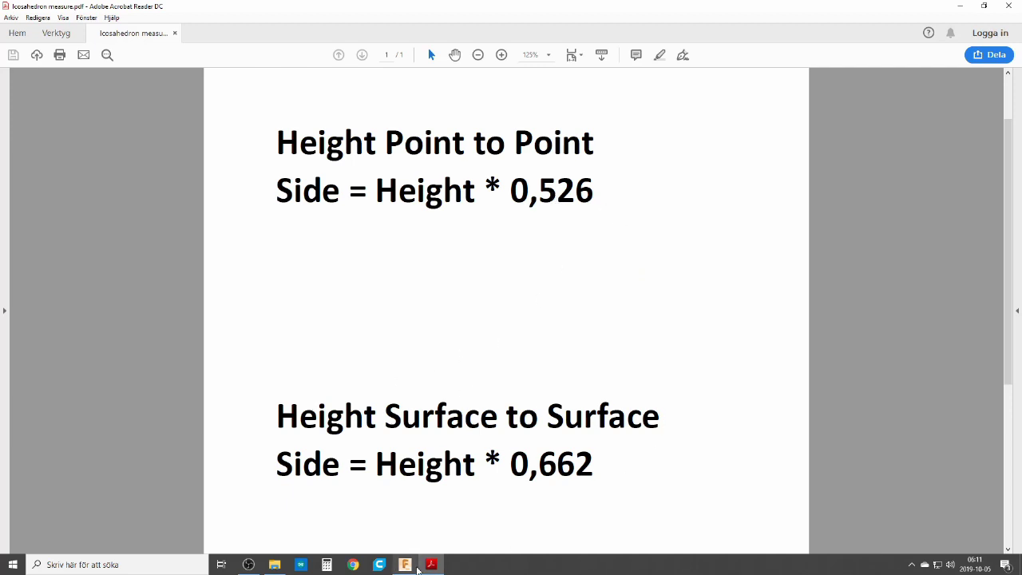
left_click(405, 565)
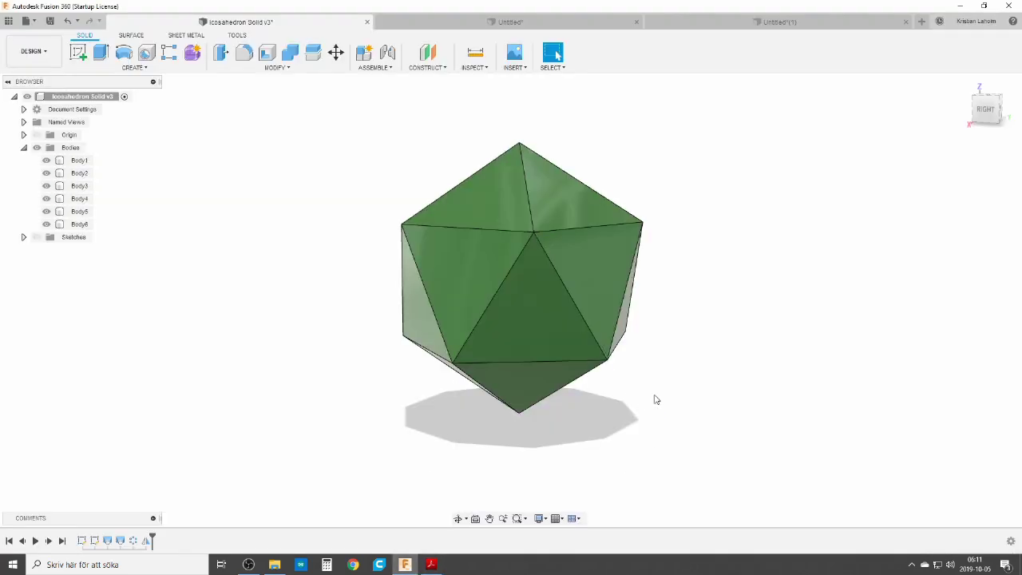
middle_click_drag(634, 396, 584, 369, "shift")
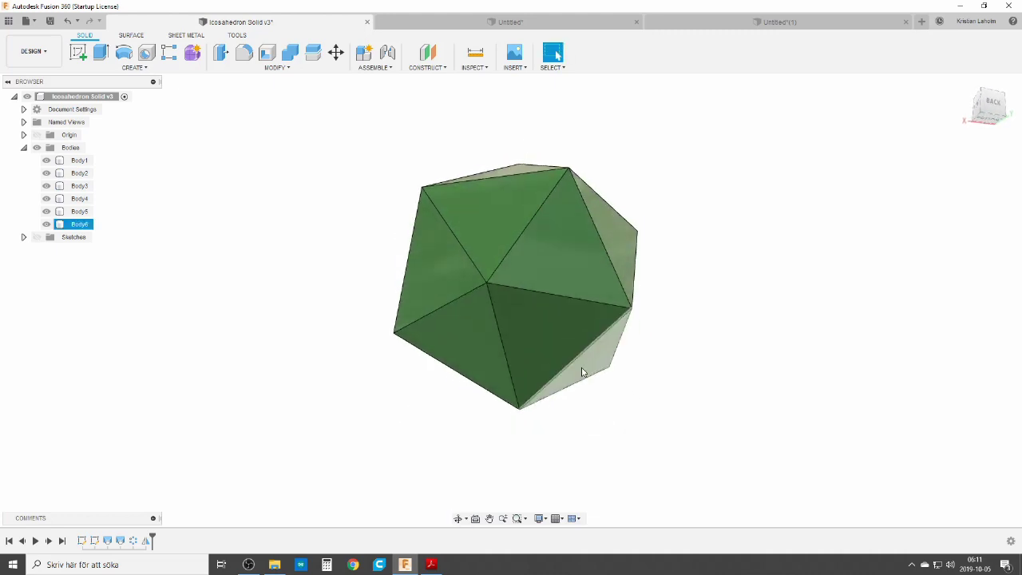
left_click(431, 564)
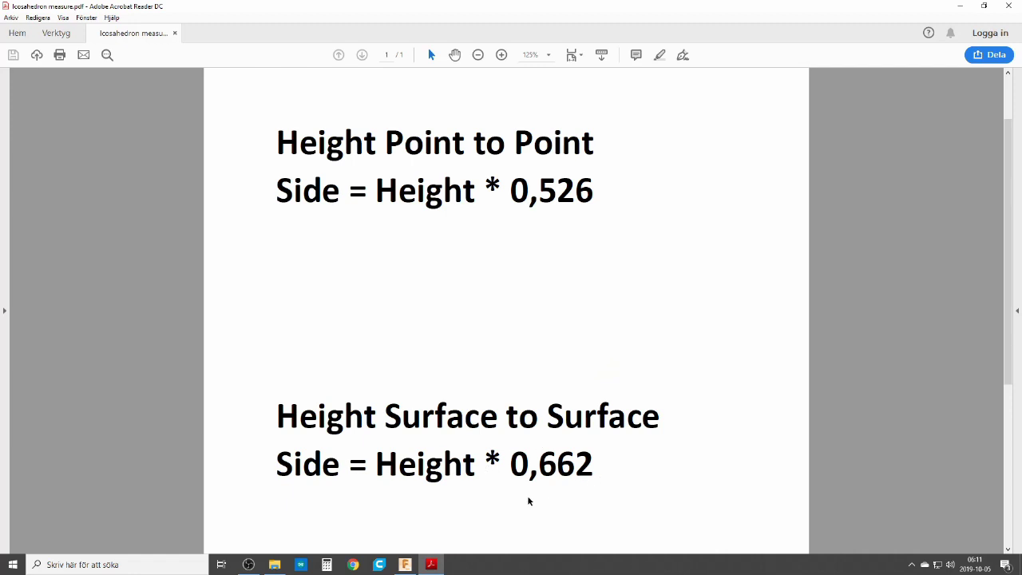
left_click(405, 564)
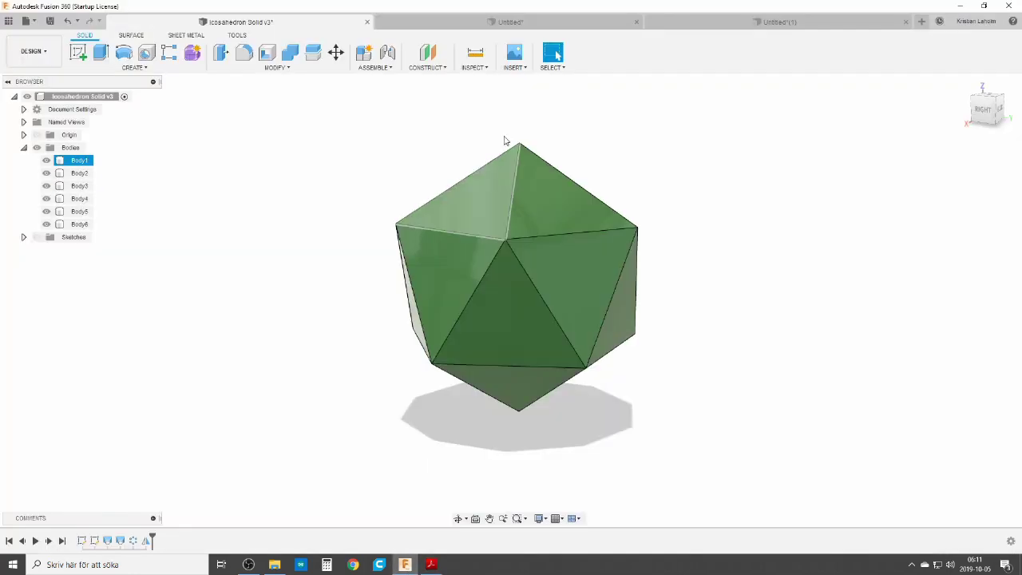
left_click(965, 83)
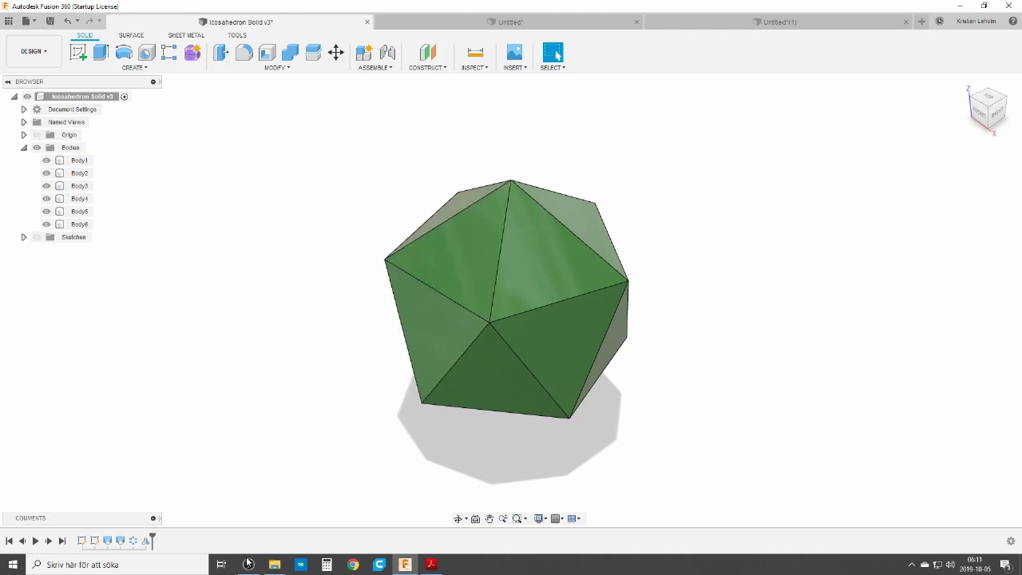
mouse_move(247, 560)
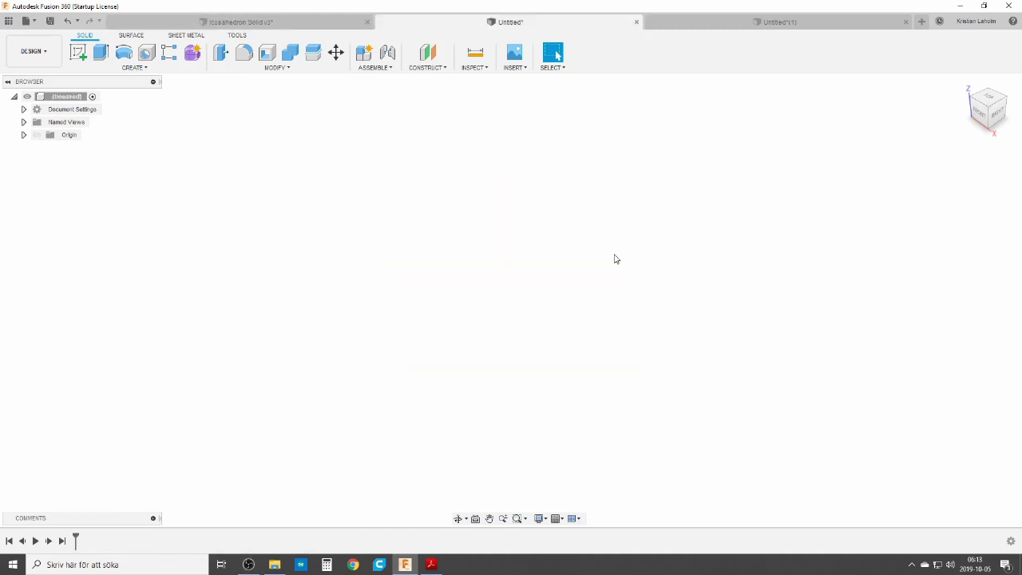
In the empty untitled design, start a sketch on the horizontal plane and draw an inscribed five-sided polygon centred on the origin, radius about 23.3 mm
left_click(77, 53)
left_click(571, 309)
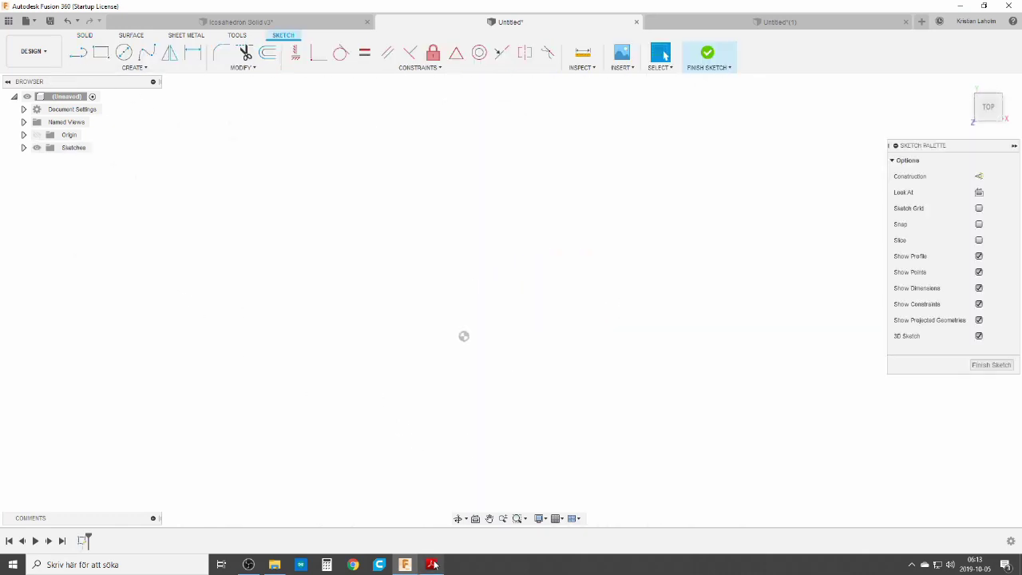
left_click(136, 68)
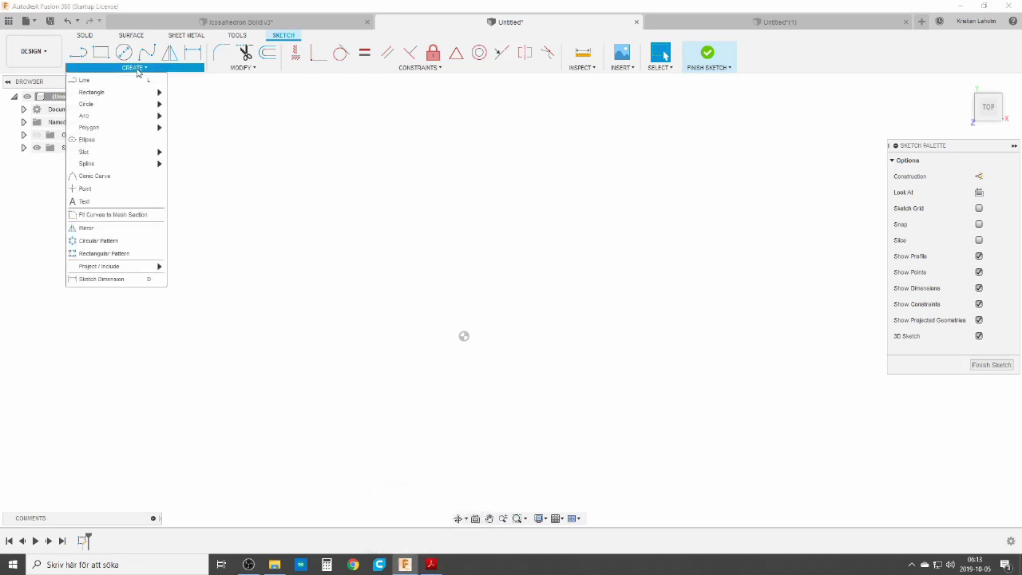
mouse_move(128, 126)
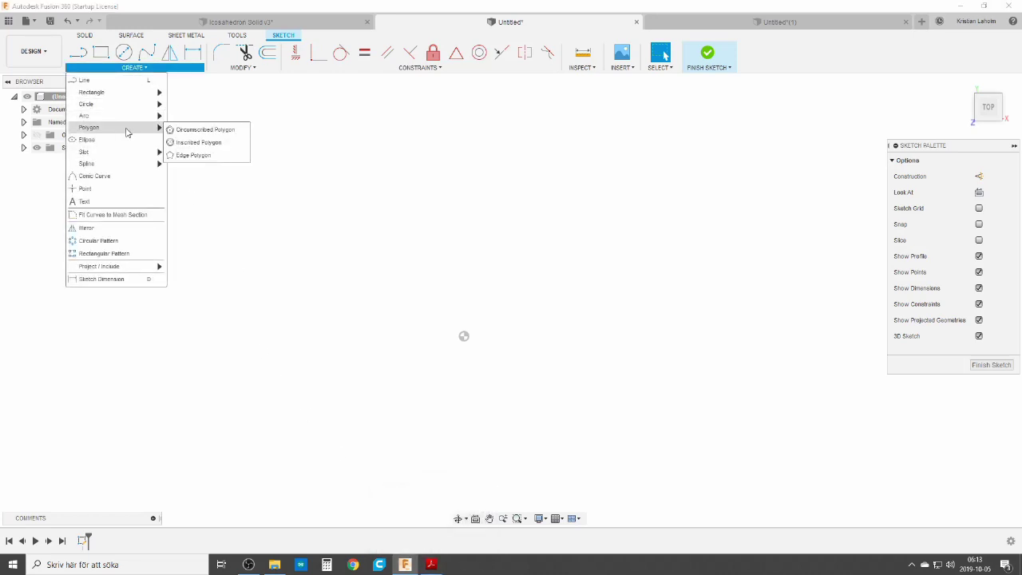
left_click(200, 143)
left_click(464, 336)
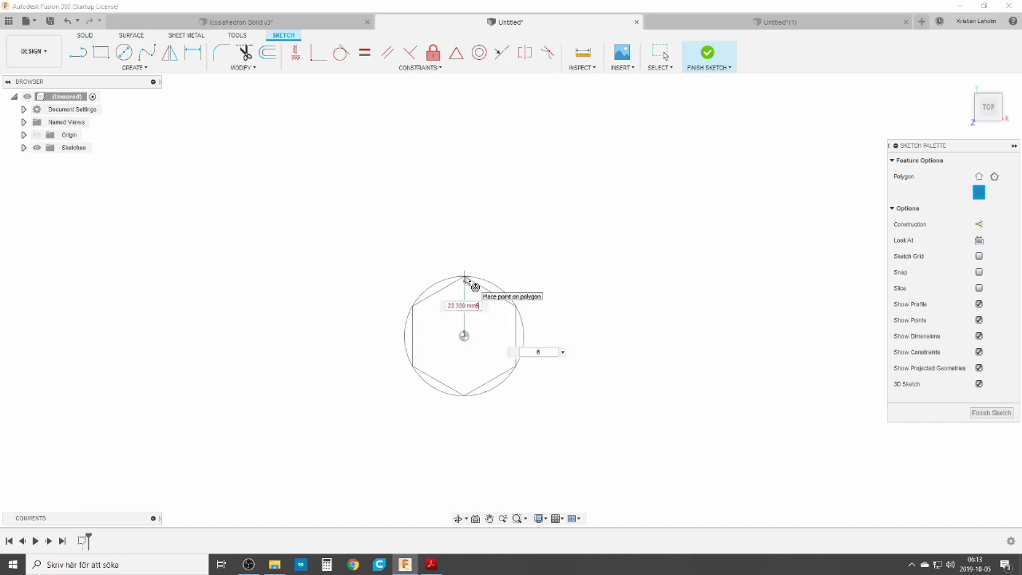
key("Tab")
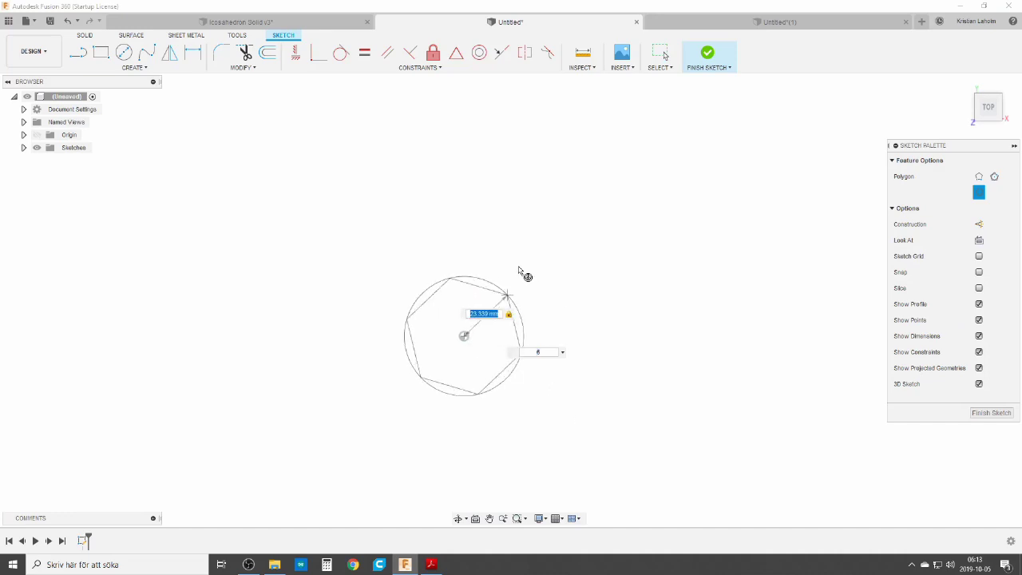
type("5")
key("Return")
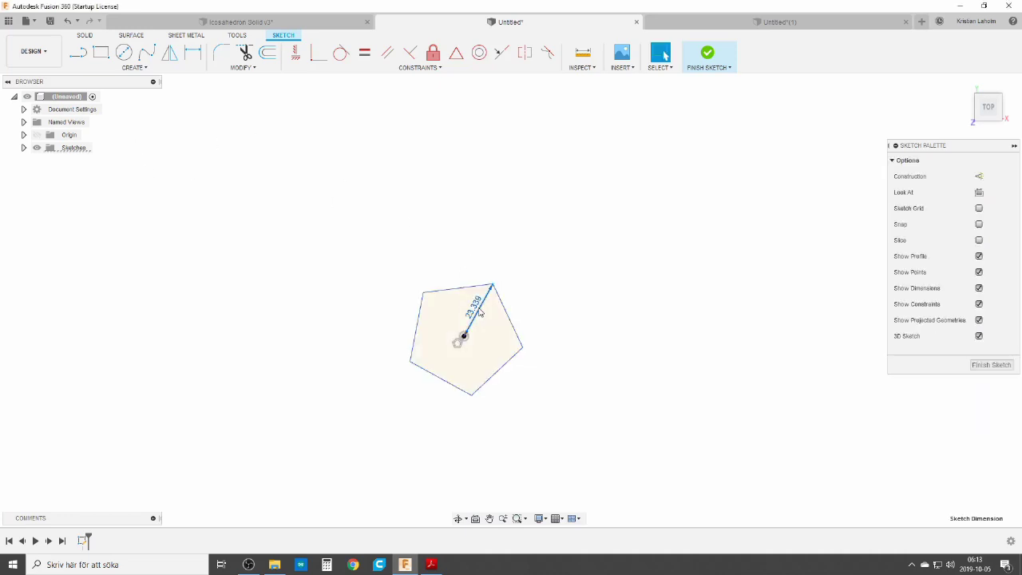
Make the pentagon's bottom edge horizontal and dimension it to 52.6 mm, following the point-to-point side formula in the Acrobat Reader PDF
left_click(295, 52)
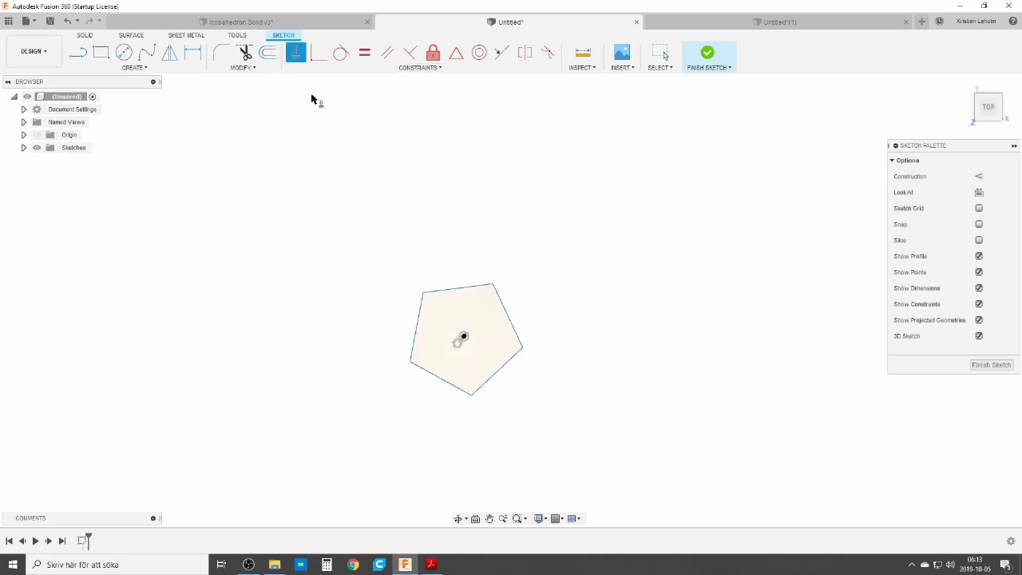
left_click(448, 389)
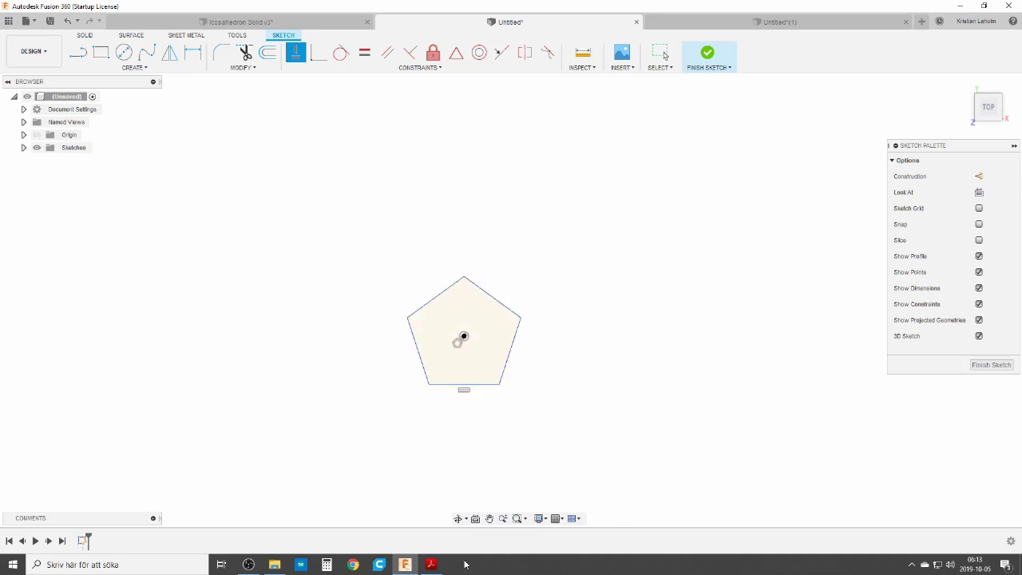
left_click(431, 564)
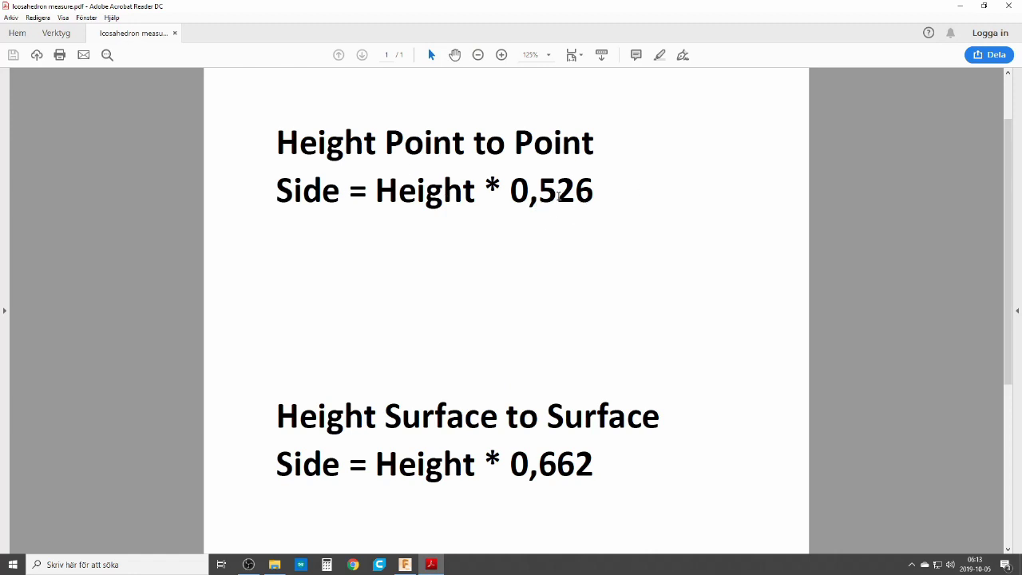
left_click(405, 565)
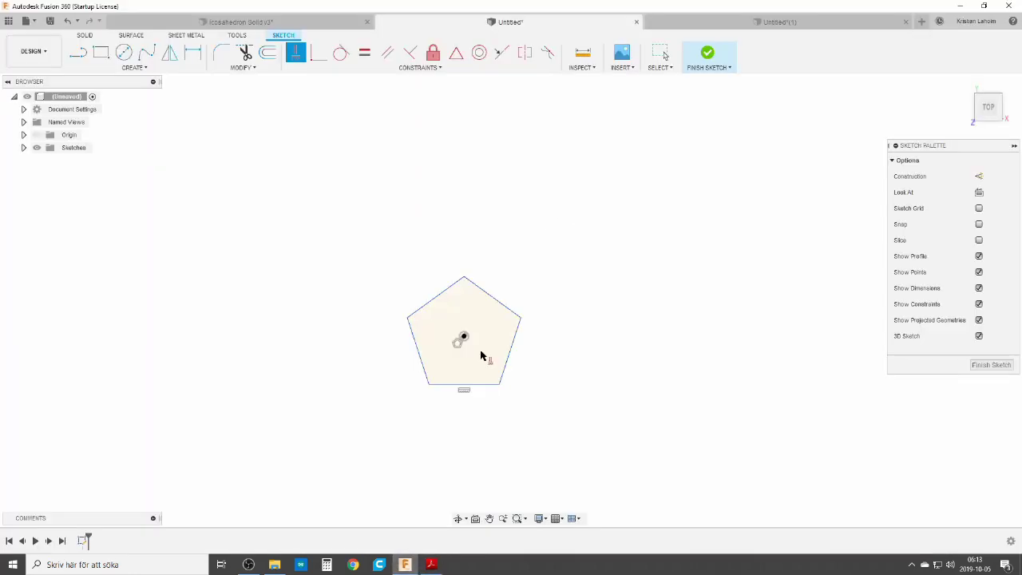
left_click(481, 387)
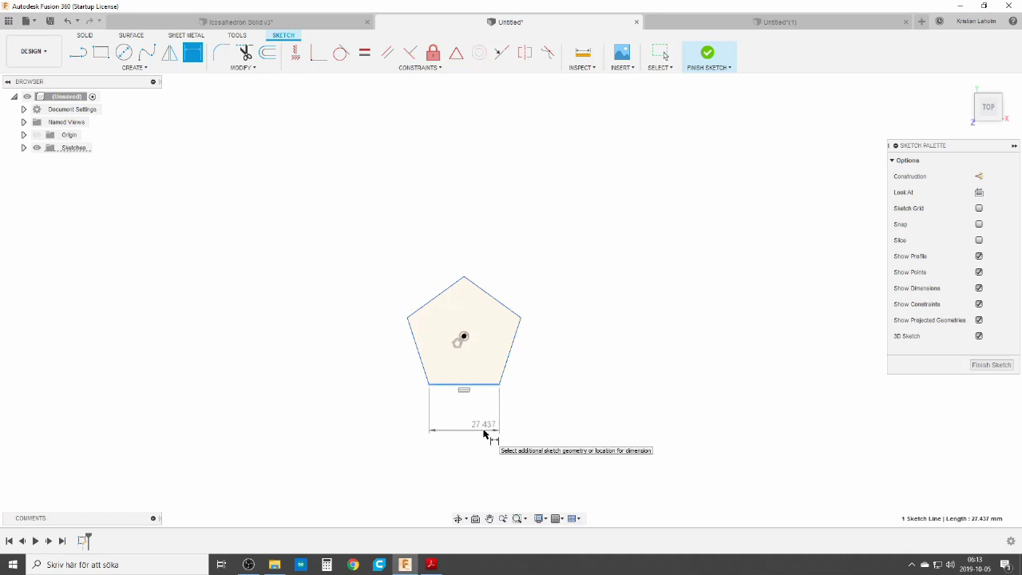
left_click(469, 440)
type("5")
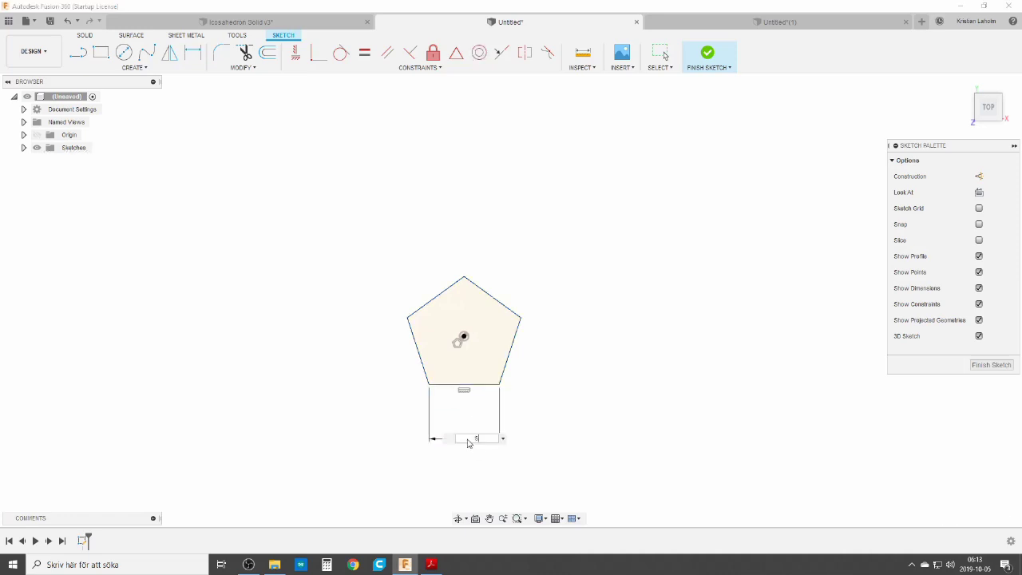
type("2.6")
key("Return")
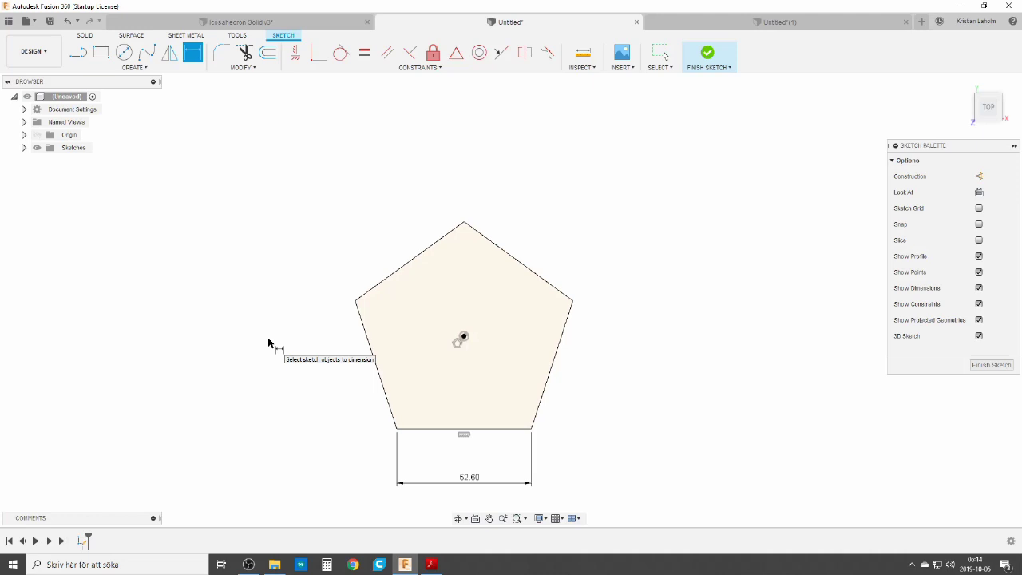
Draw a construction circle centred on the origin and passing through the pentagon's top vertex
key("c")
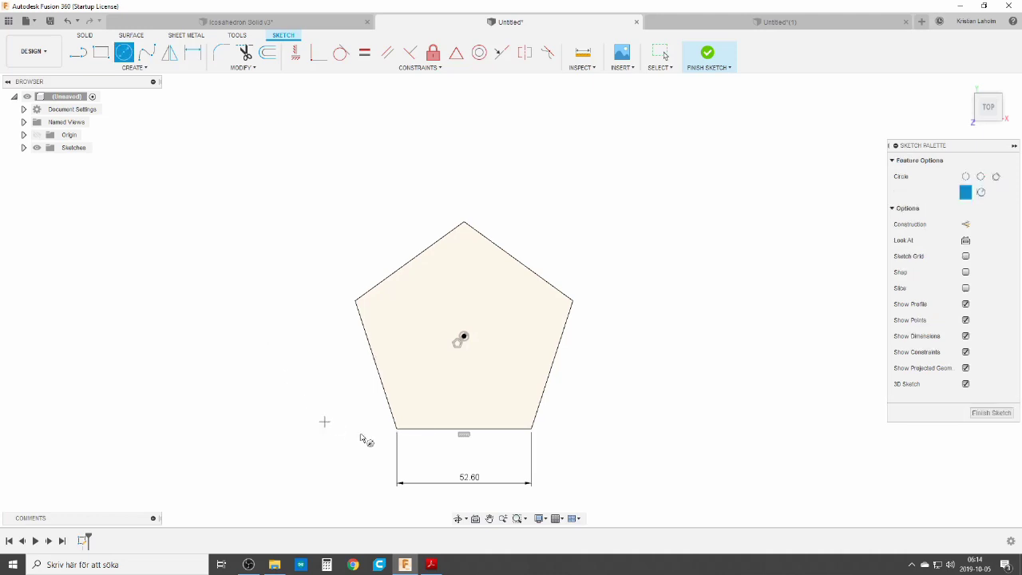
left_click(966, 224)
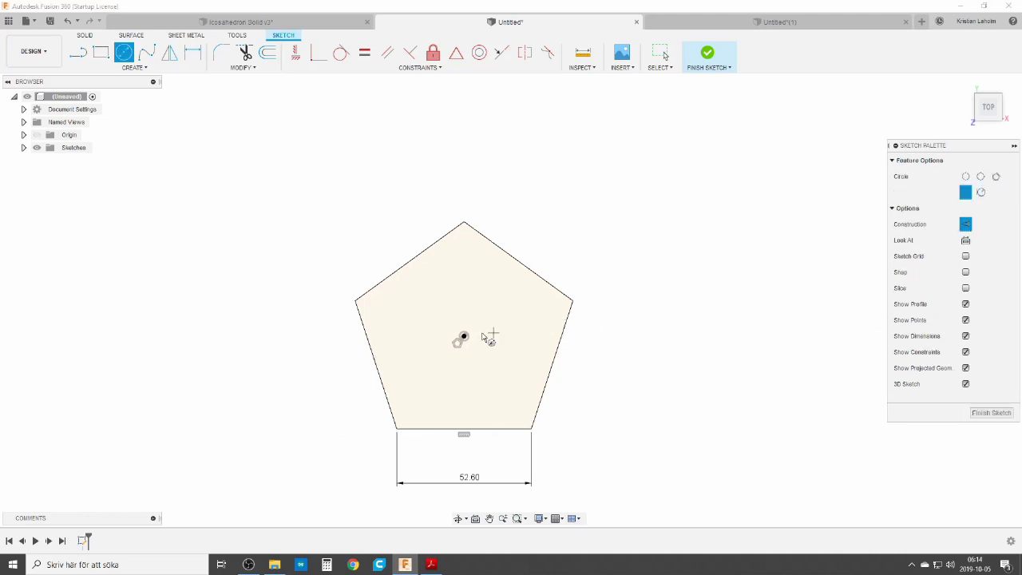
left_click(464, 336)
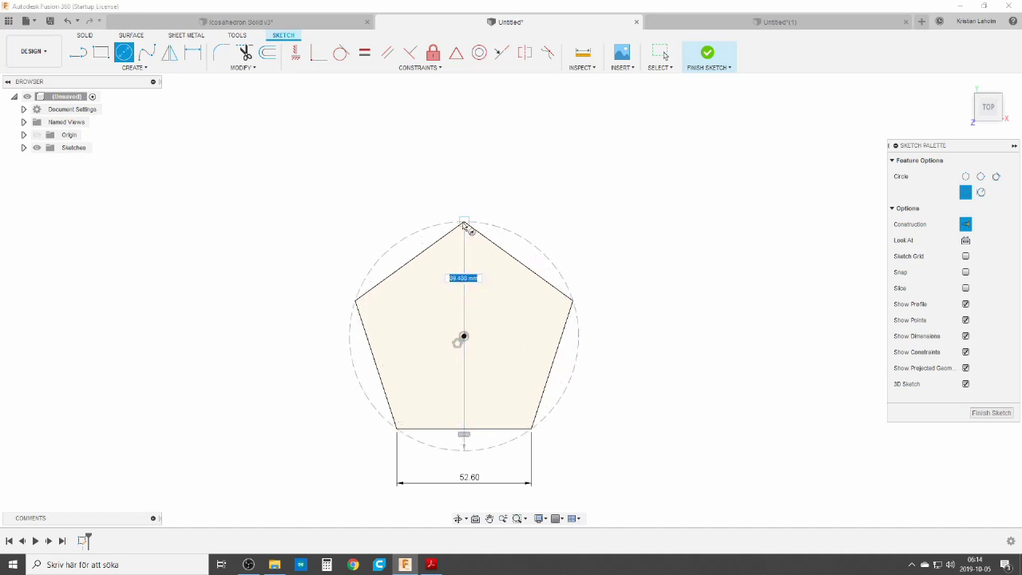
left_click(464, 224)
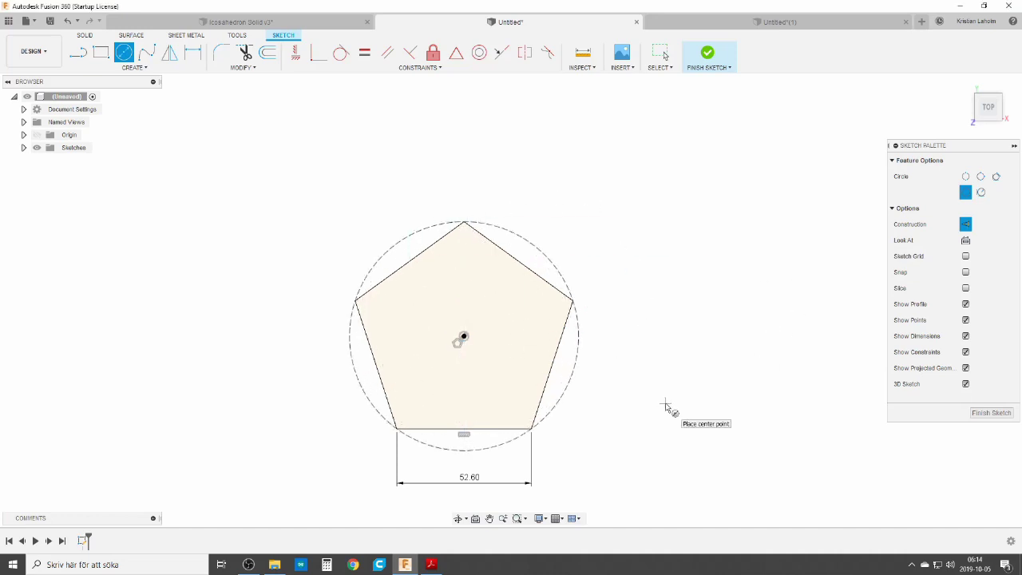
Draw a vertical construction line from the pentagon's top vertex down past the centre and make it equal in length to the upper-right edge
key("l")
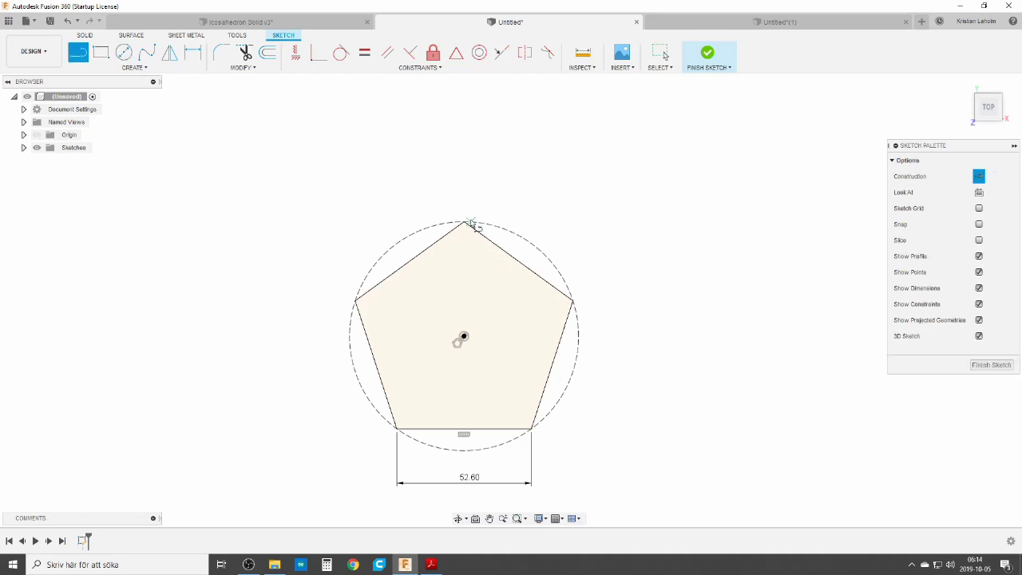
left_click(464, 225)
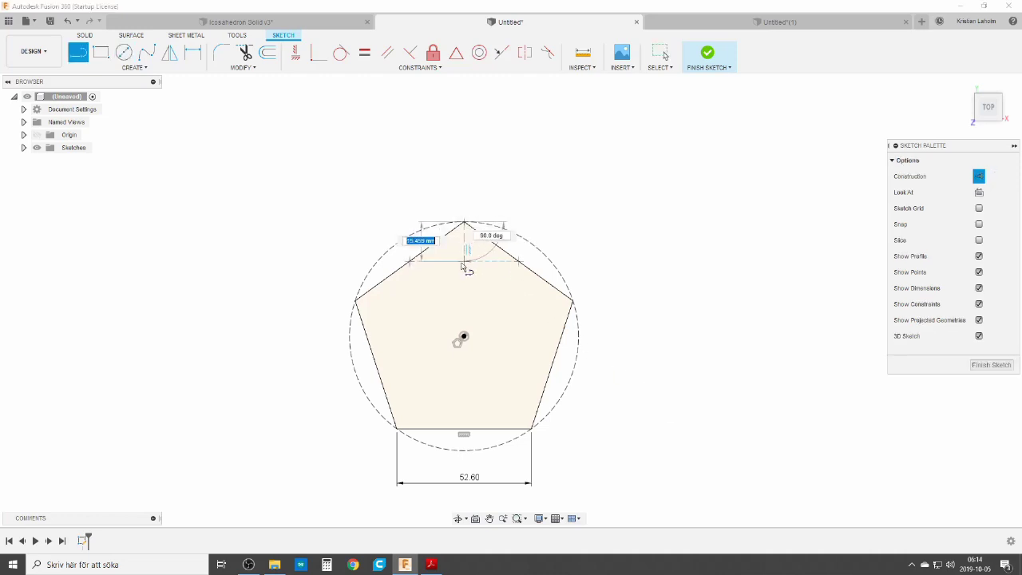
left_click(461, 356)
key("Escape")
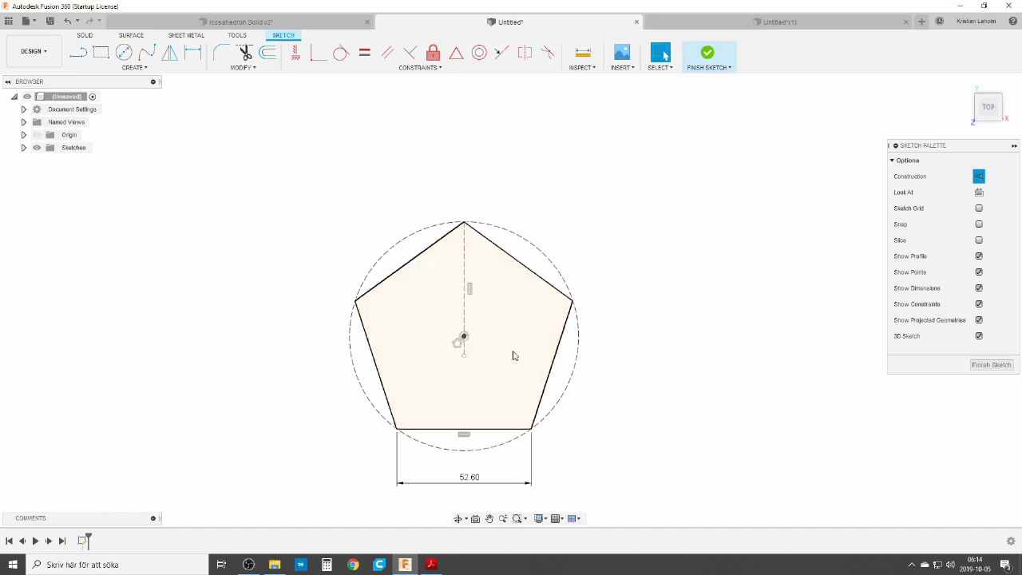
left_click(516, 262, "shift")
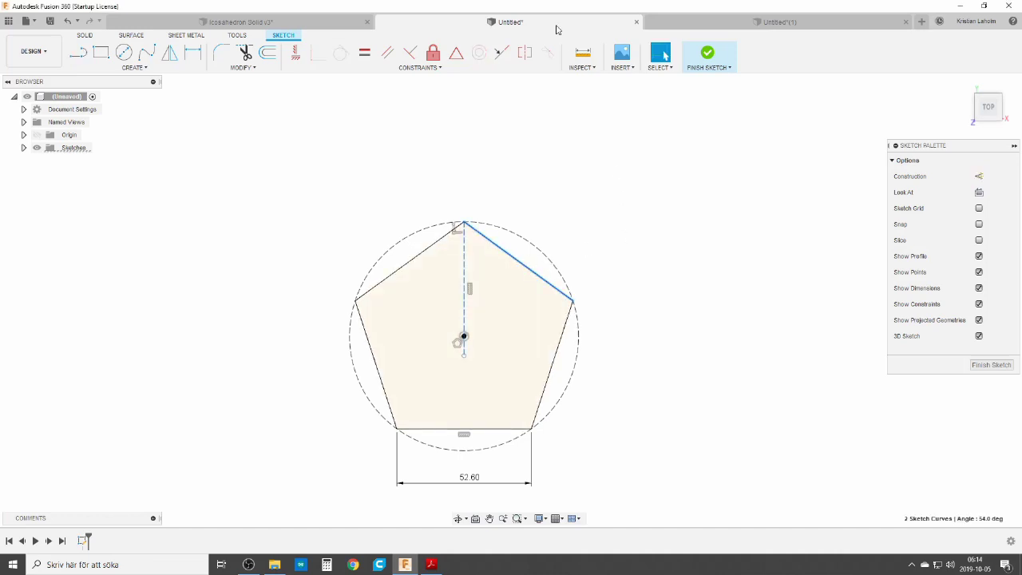
left_click(364, 52)
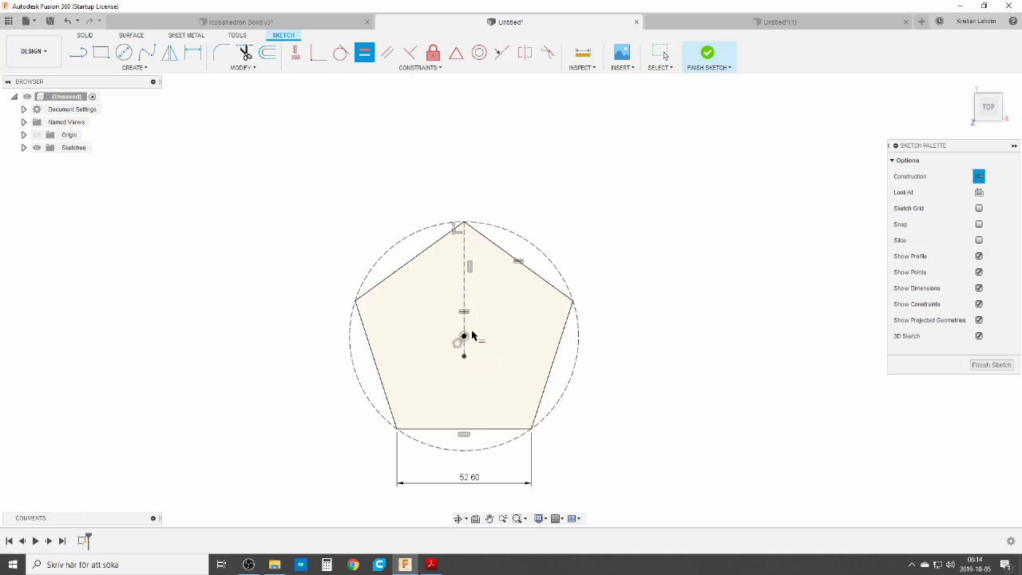
Draw a short construction line from the midpoint of the pentagon's bottom edge down to the construction circle
middle_click_drag(592, 380, 616, 280)
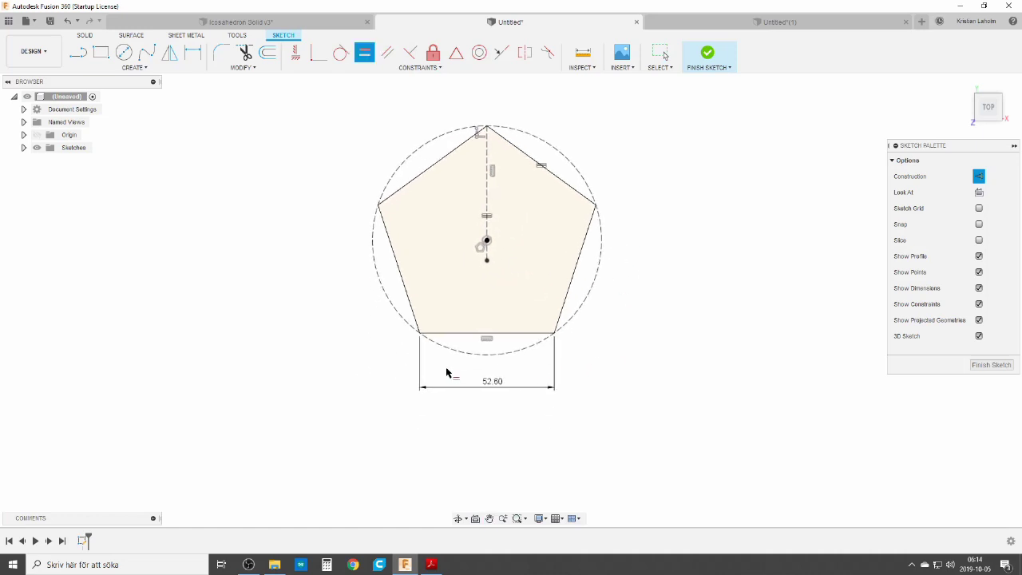
key("l")
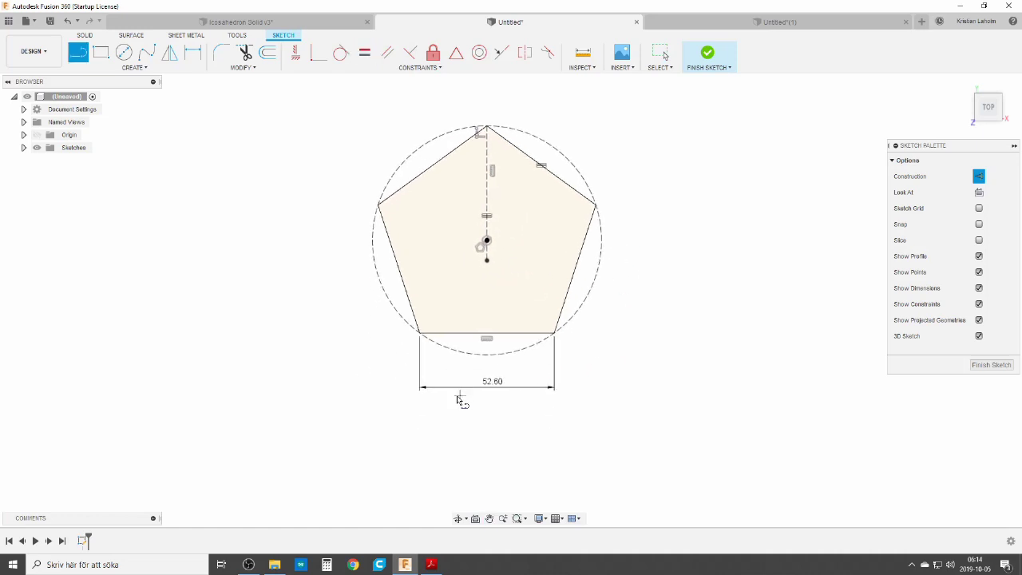
left_click(489, 334)
key("Escape")
key("Escape")
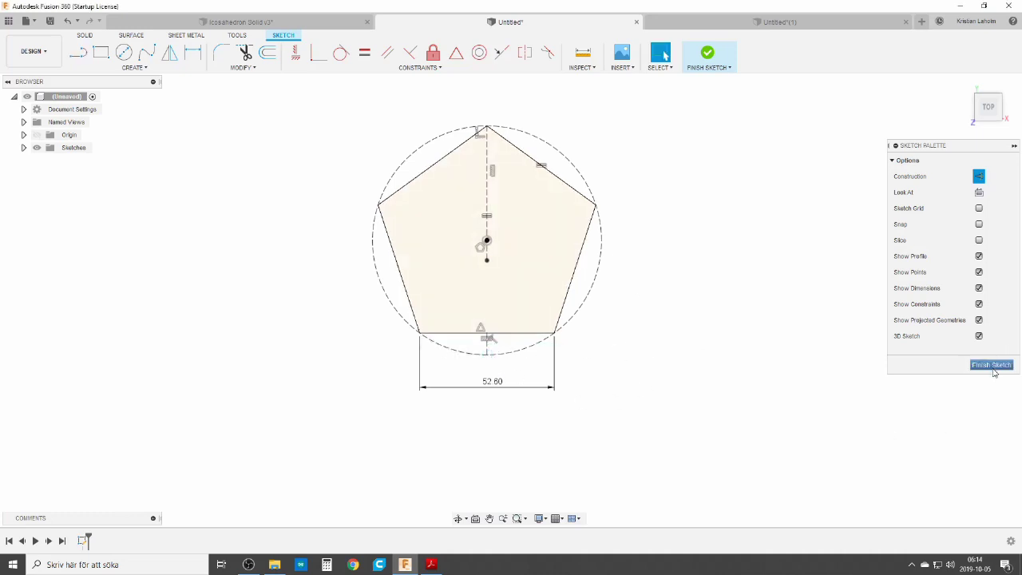
Finish the pentagon sketch and start a new sketch on the vertical YZ plane, with the origin and existing sketches shown
left_click(992, 365)
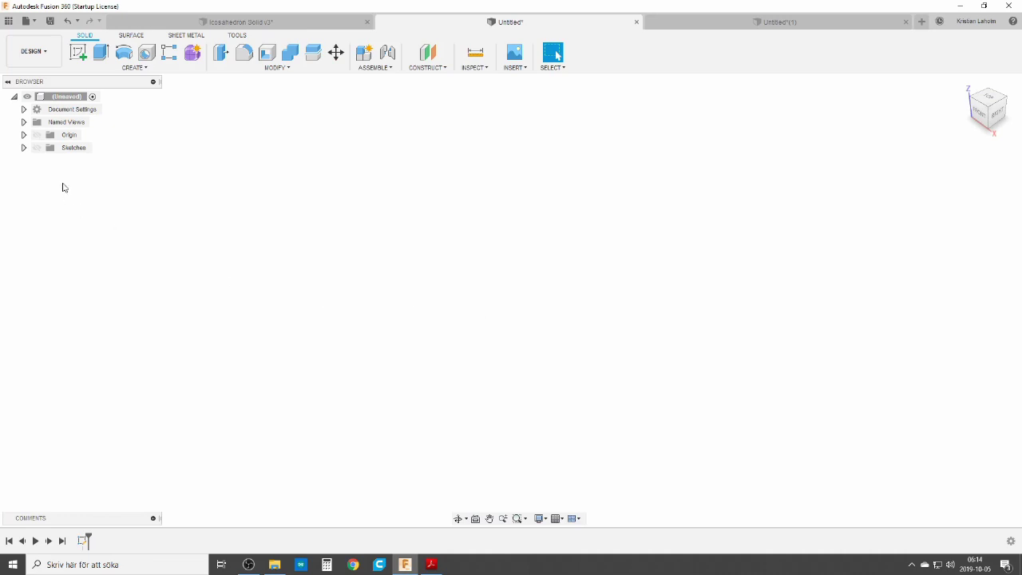
left_click(37, 134)
left_click(37, 147)
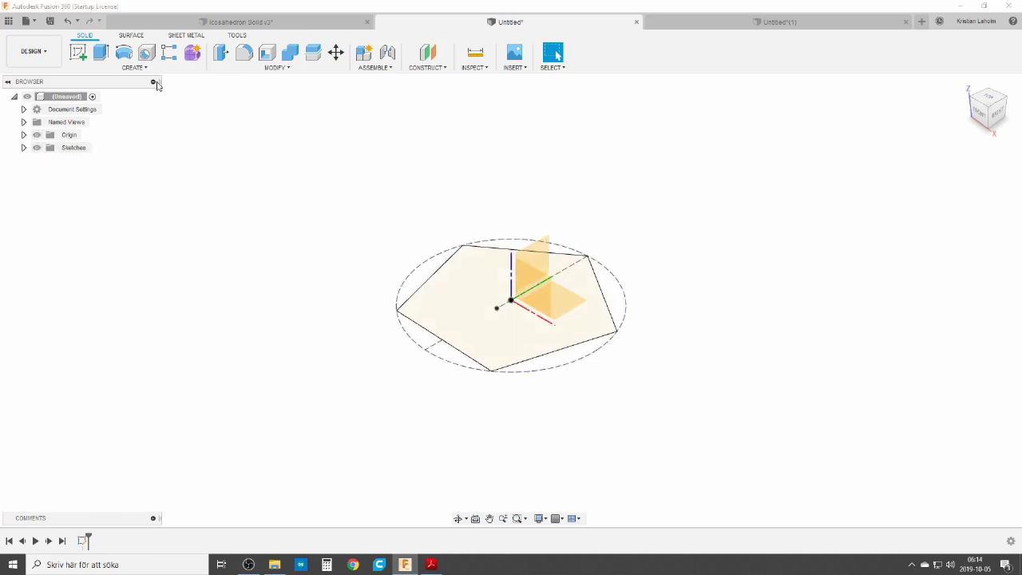
left_click(78, 52)
middle_click_drag(739, 329, 575, 260, "shift")
left_click(557, 262)
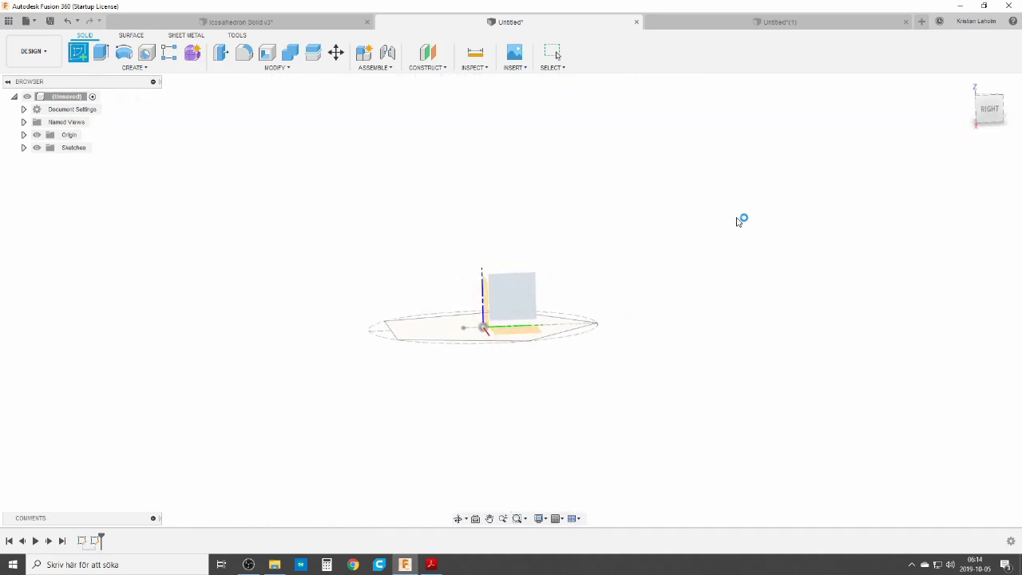
Project the pentagon's top vertex, the origin, the centre line's lower end and both ends of the short construction line into the sketch
middle_click_drag(444, 376, 459, 392, "shift")
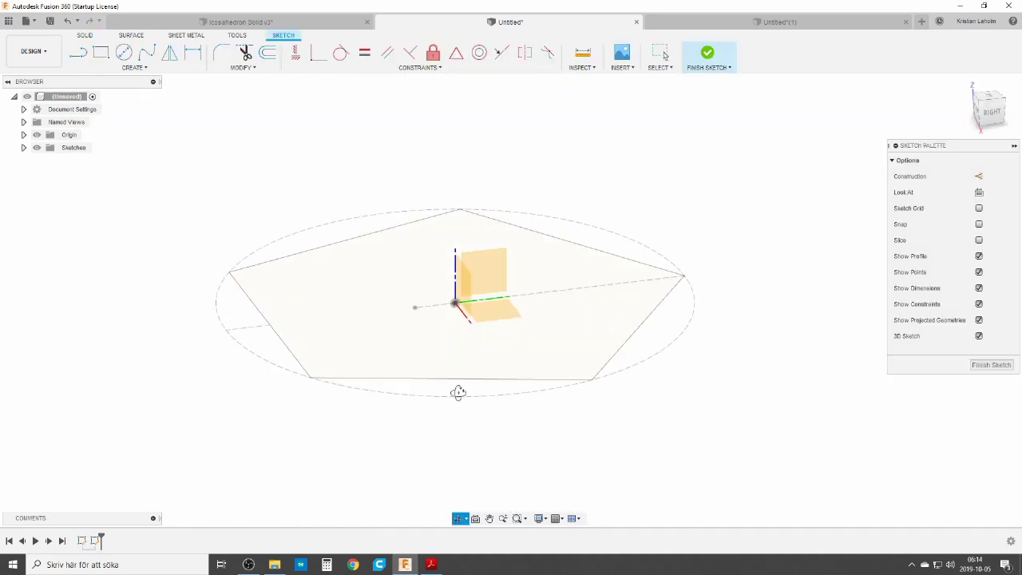
type("spro")
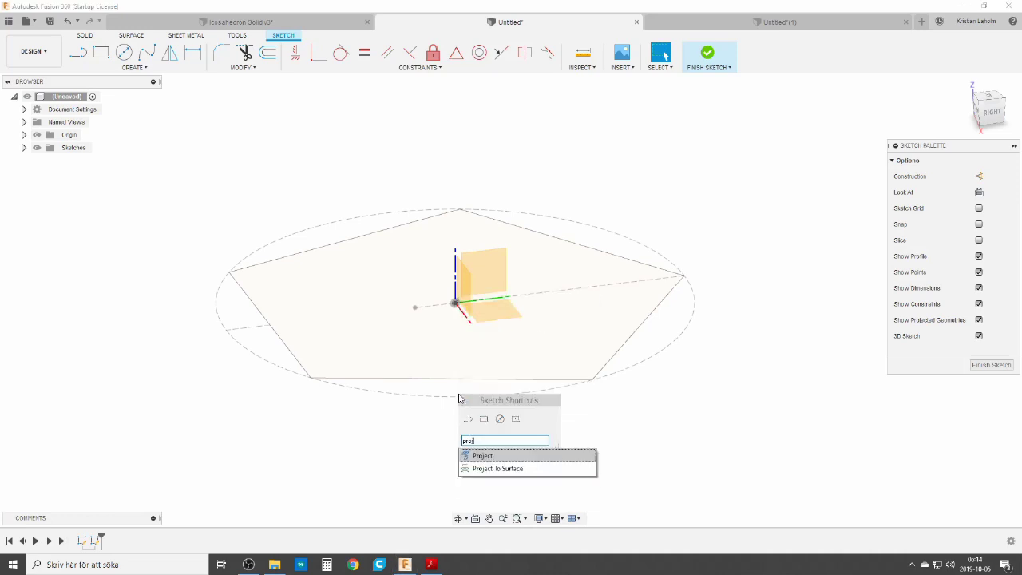
left_click(478, 459)
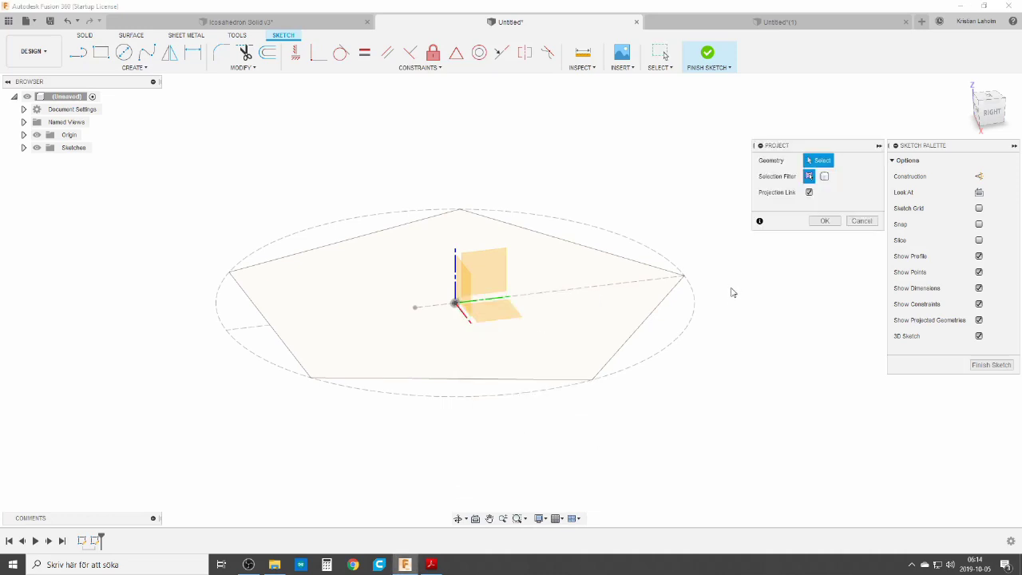
left_click(685, 277)
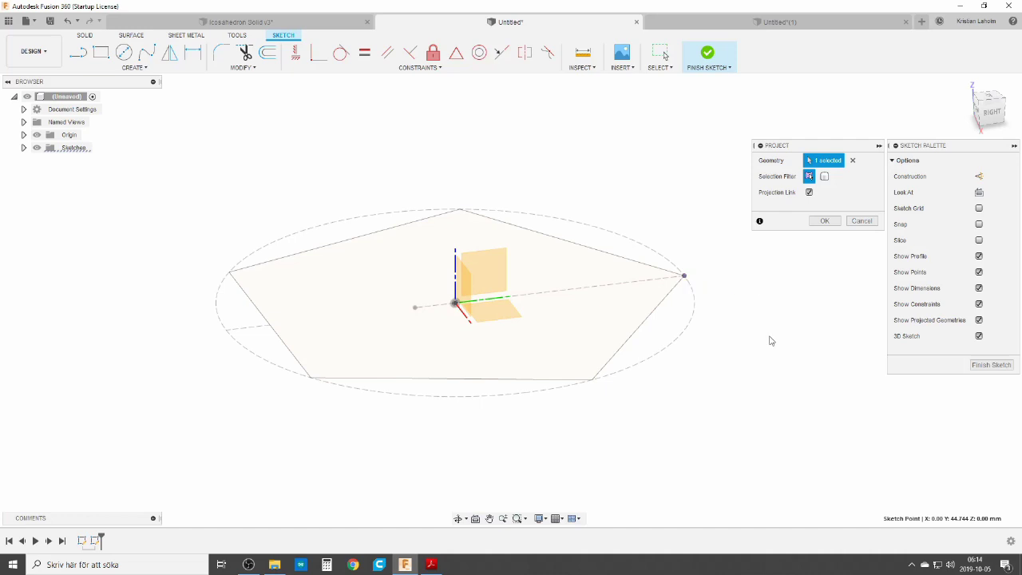
left_click(454, 304)
left_click(415, 309)
left_click(271, 327)
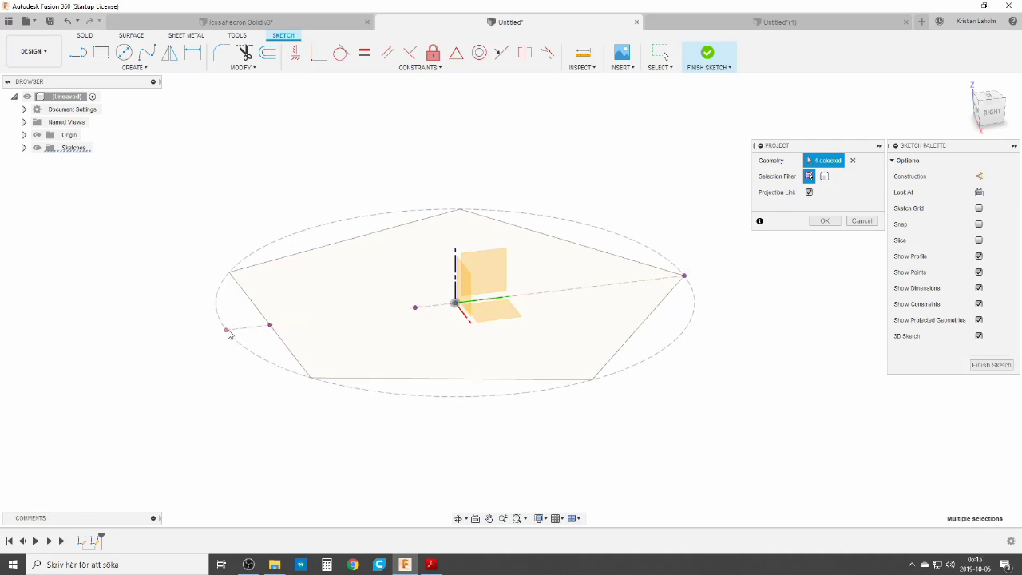
left_click(227, 331)
left_click(823, 222)
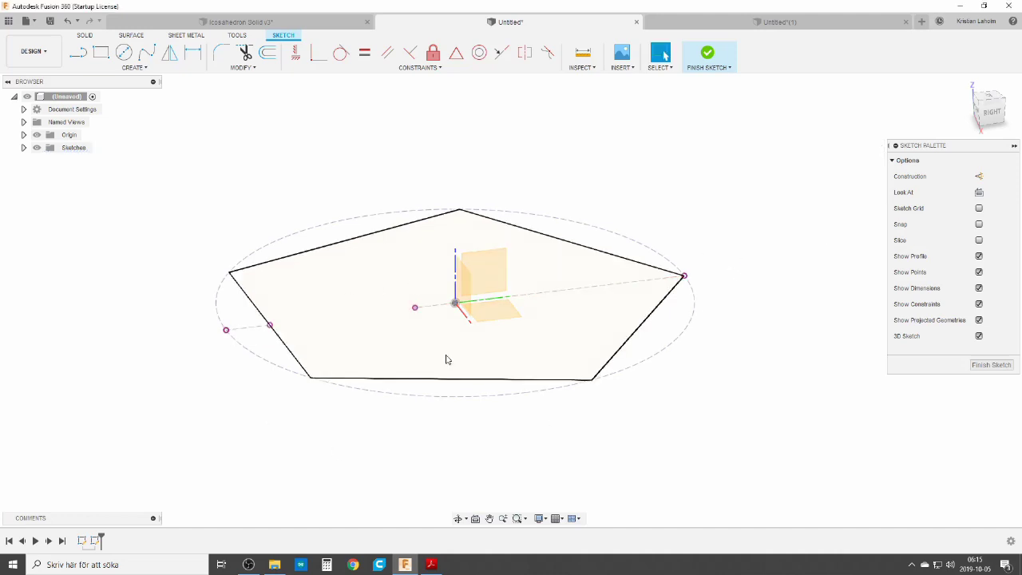
Draw a construction circle centred on the projected pentagon vertex and passing through the projected end of the long construction line
key("c")
key("x")
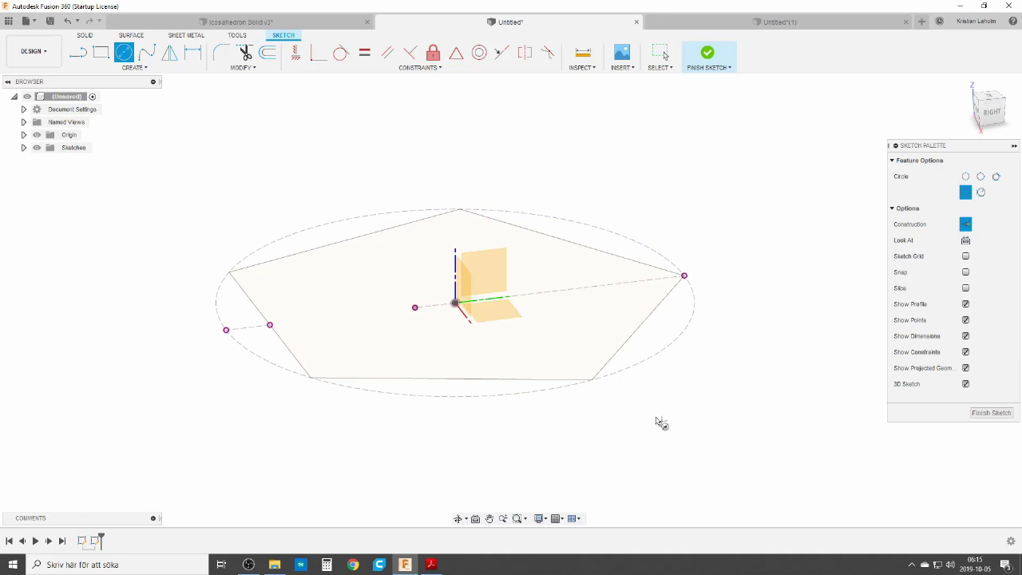
left_click(685, 275)
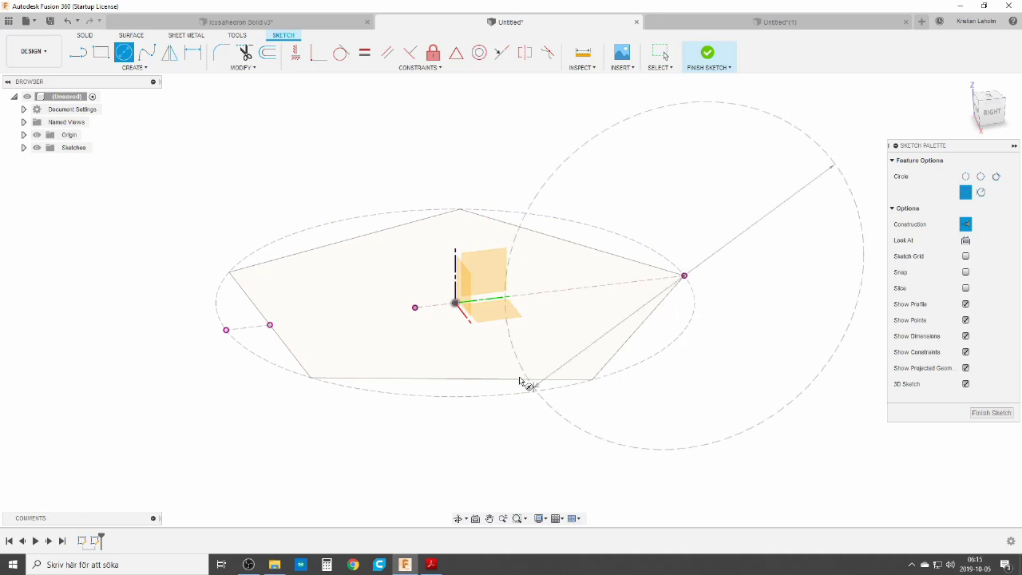
left_click(415, 308)
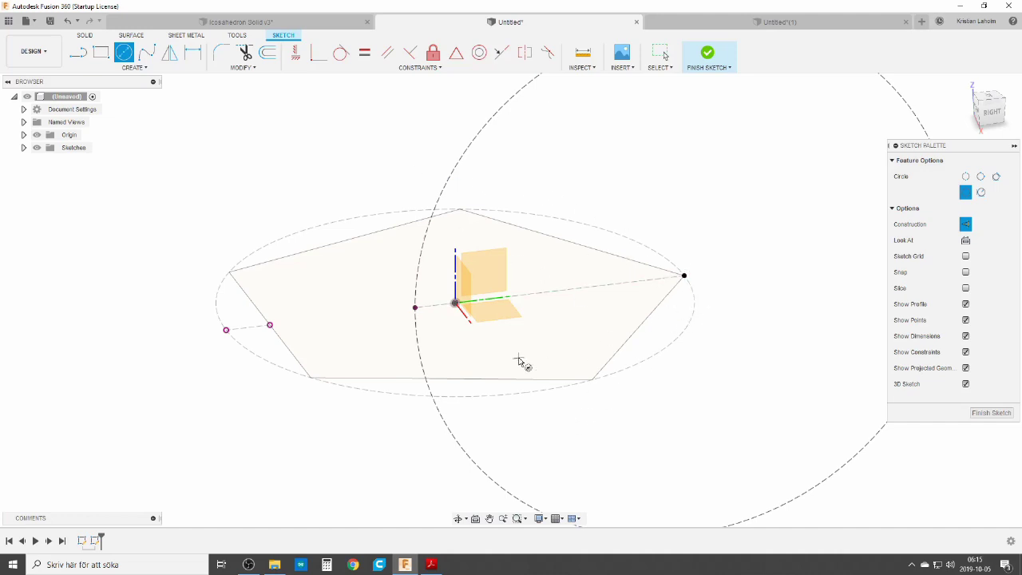
Draw a construction line from the origin up to the circle, hide the origin geometry and constrain the line vertical
key("l")
left_click(270, 325)
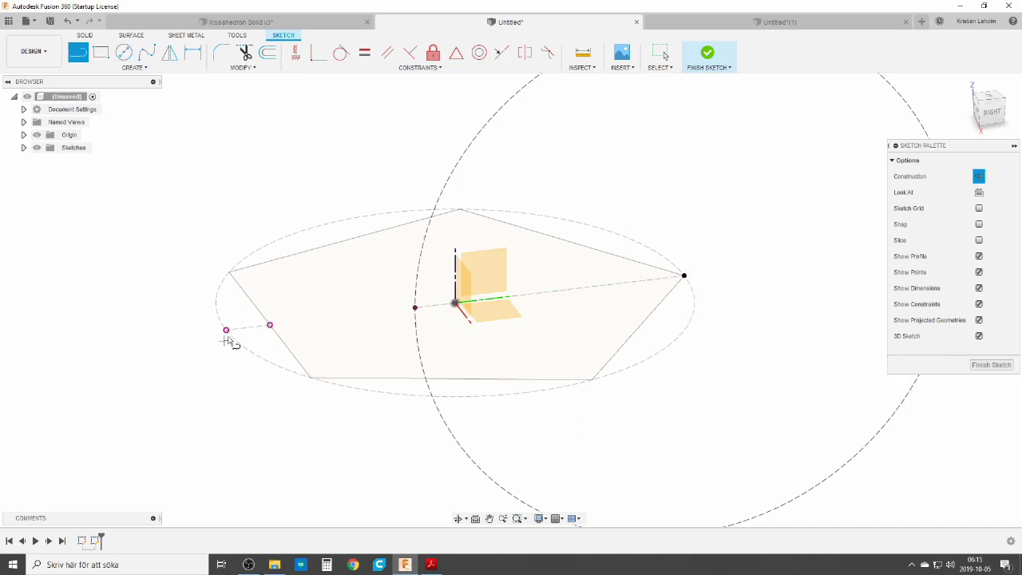
left_click(454, 305)
left_click(472, 146)
key("Escape")
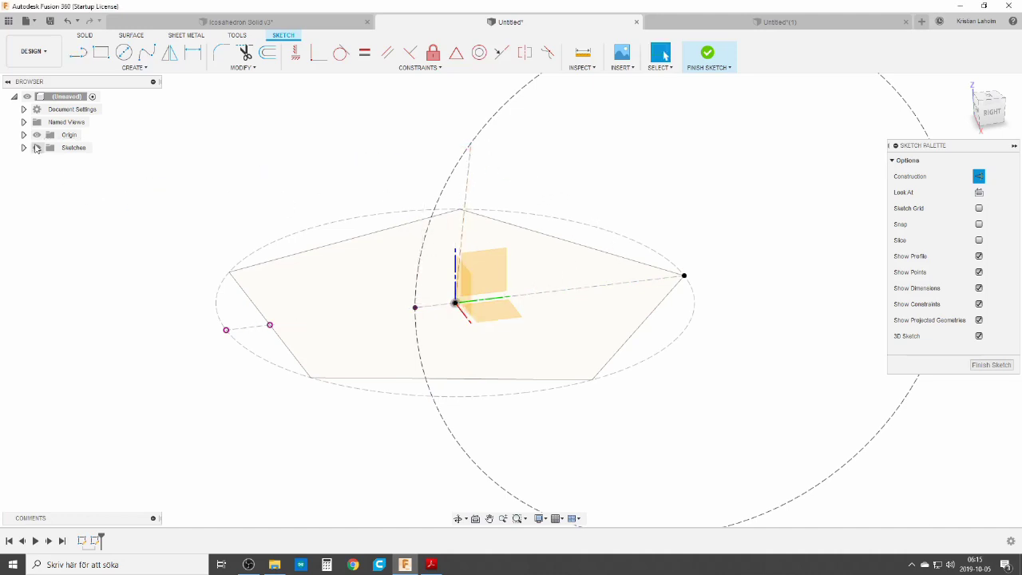
left_click(37, 135)
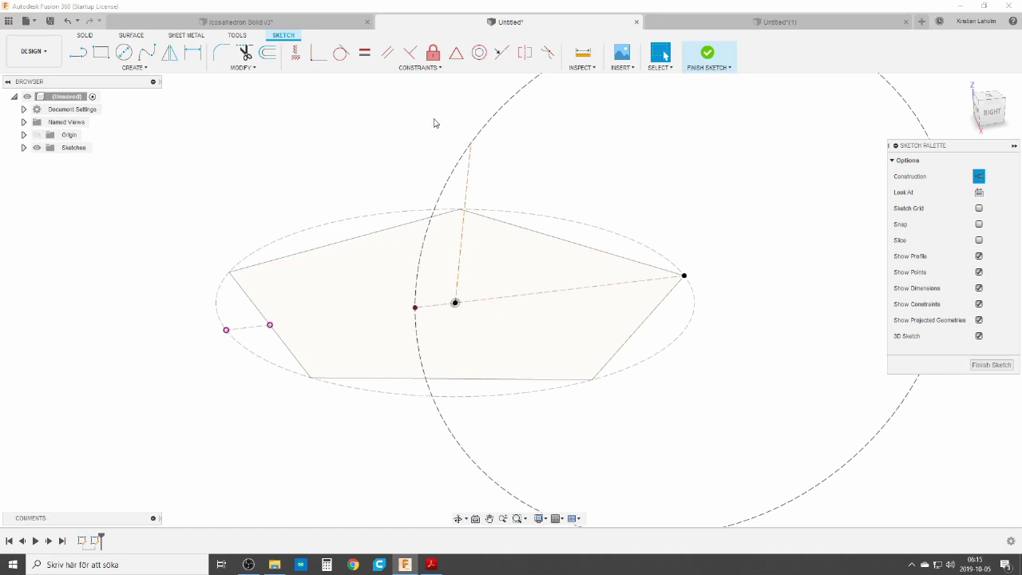
left_click(296, 52)
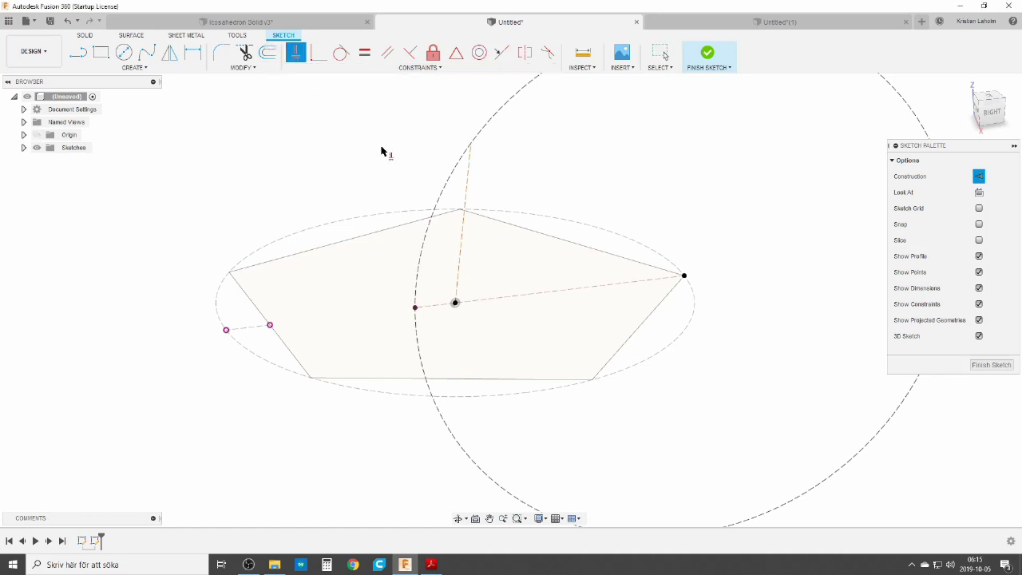
left_click(467, 183)
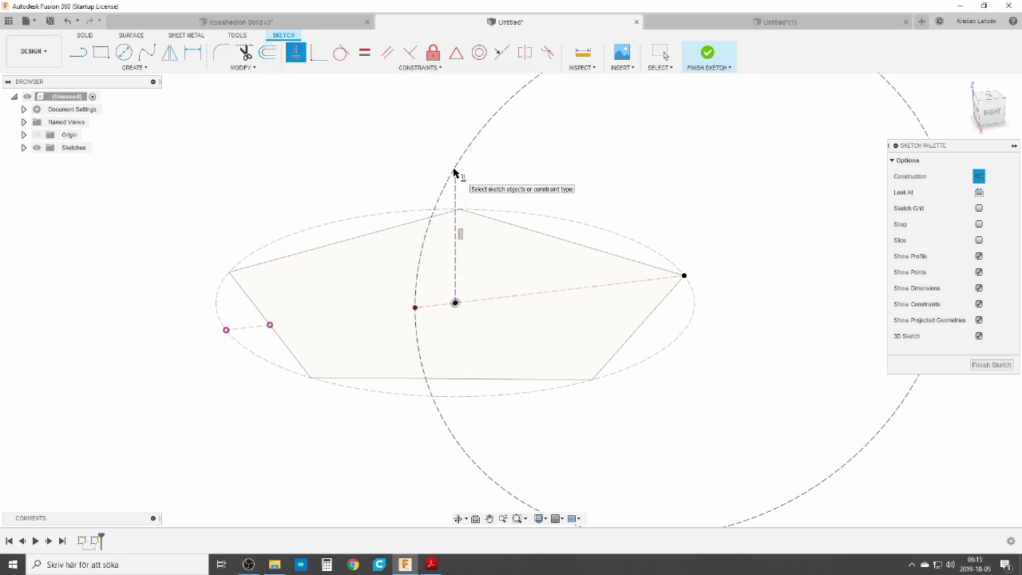
key("Escape")
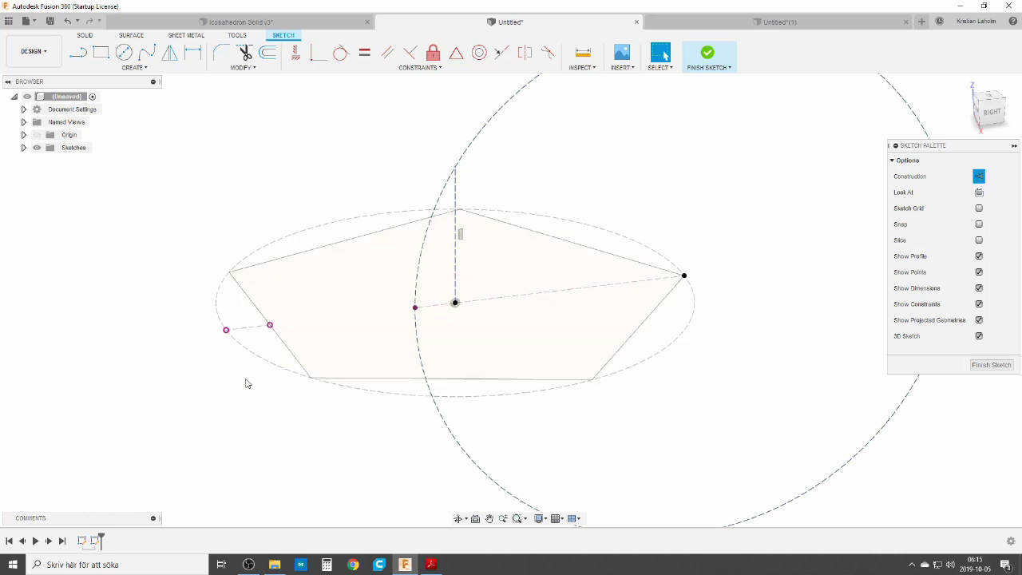
Draw a second construction circle centred on the pentagon edge's projected midpoint and passing through the top of the vertical line
key("c")
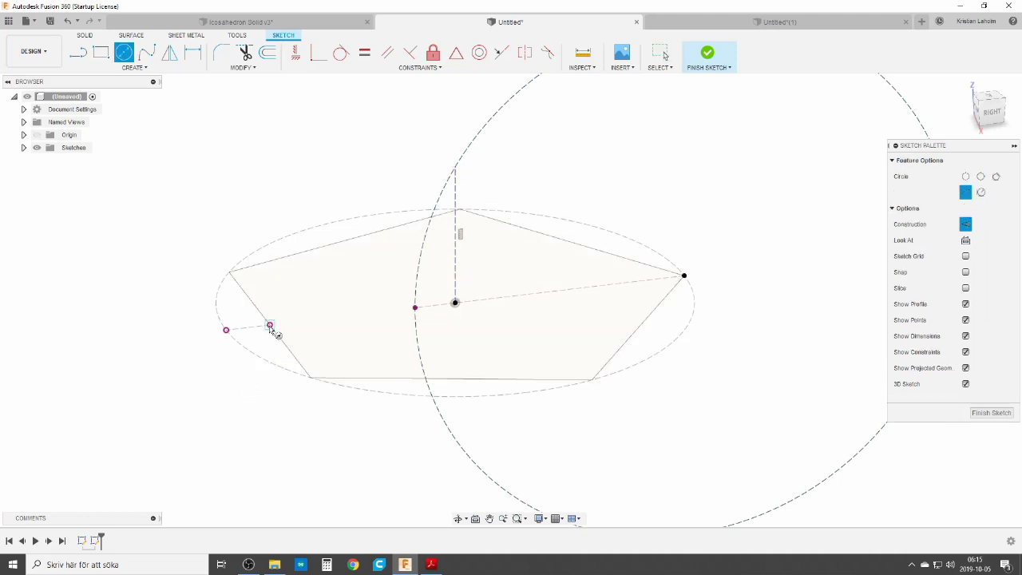
left_click(270, 325)
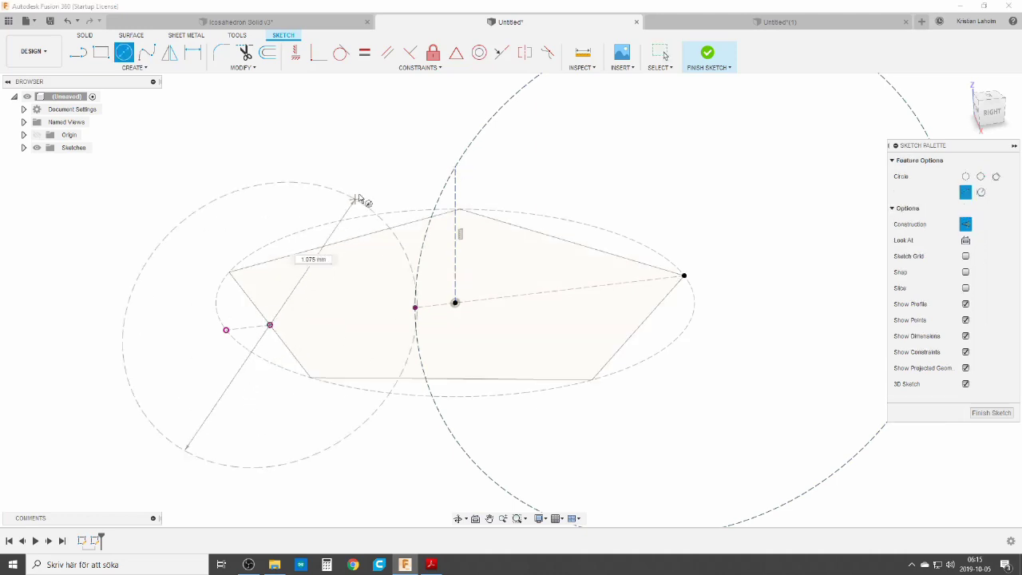
left_click(457, 170)
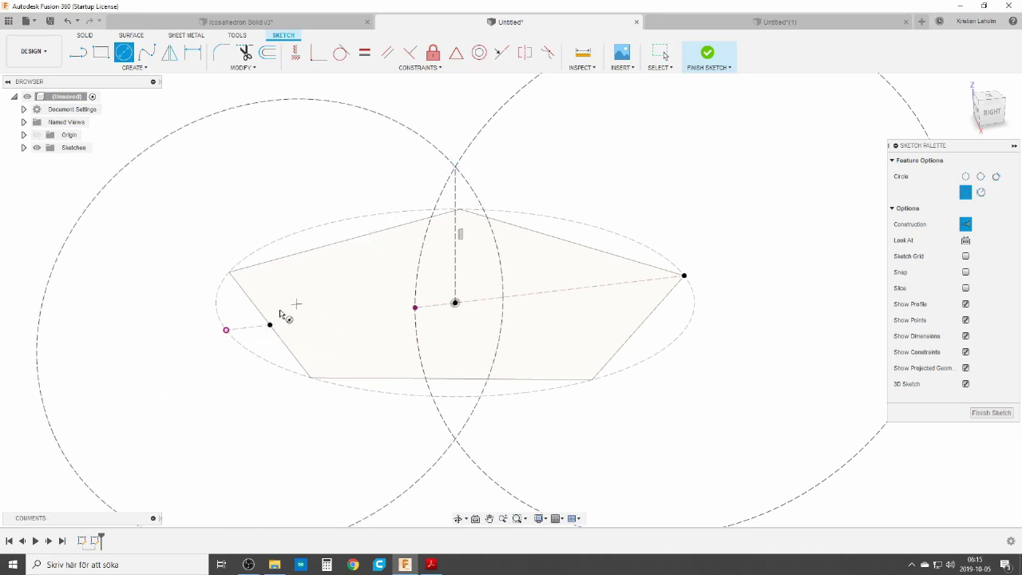
key("Escape")
Draw a construction line from the projected outer end of the short line down to the second circle and constrain it vertical
mouse_move(288, 459)
middle_mouse_down()
mouse_move(317, 349)
mouse_move(280, 392)
middle_mouse_up()
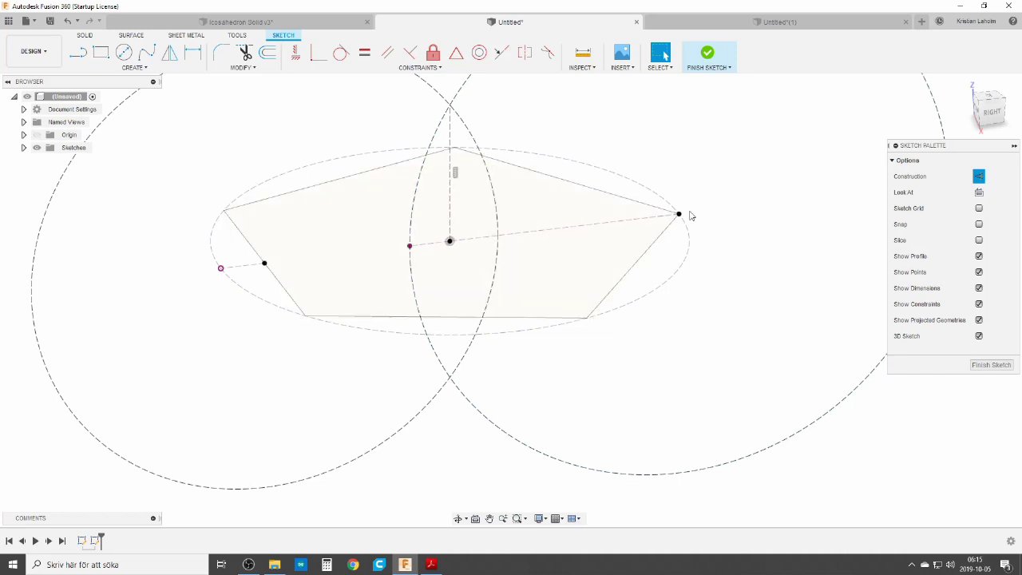
mouse_move(366, 387)
middle_mouse_down("shift")
mouse_move(364, 370)
mouse_move(312, 372)
middle_mouse_up("shift")
key("l")
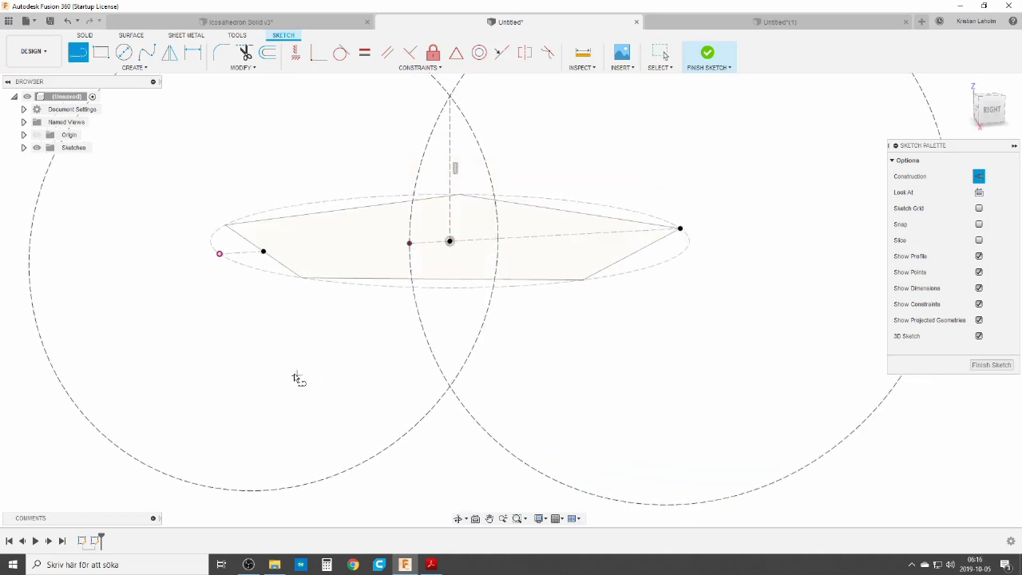
left_click(220, 255)
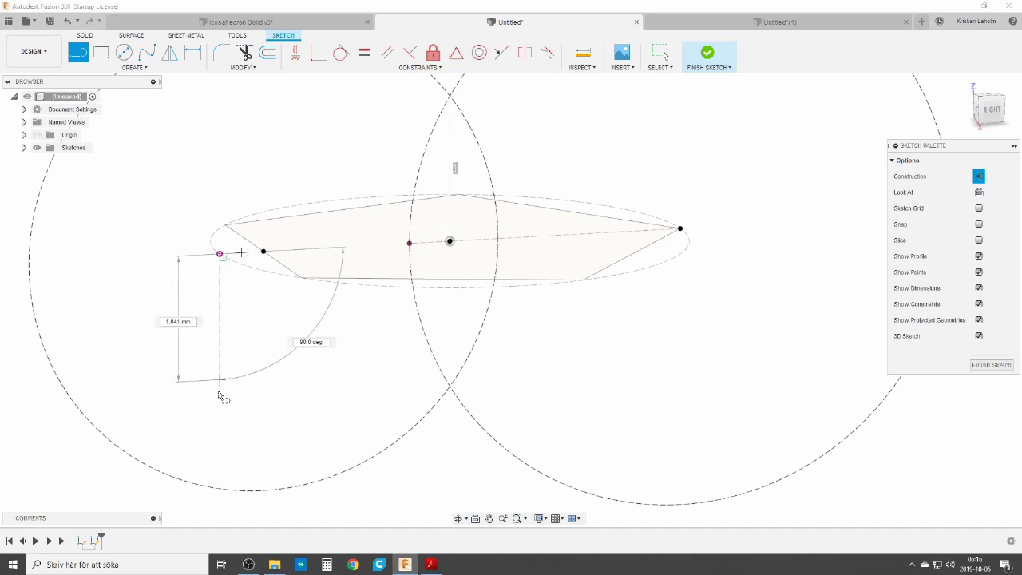
left_click(186, 482)
key("Escape")
left_click(294, 53)
left_click(207, 361)
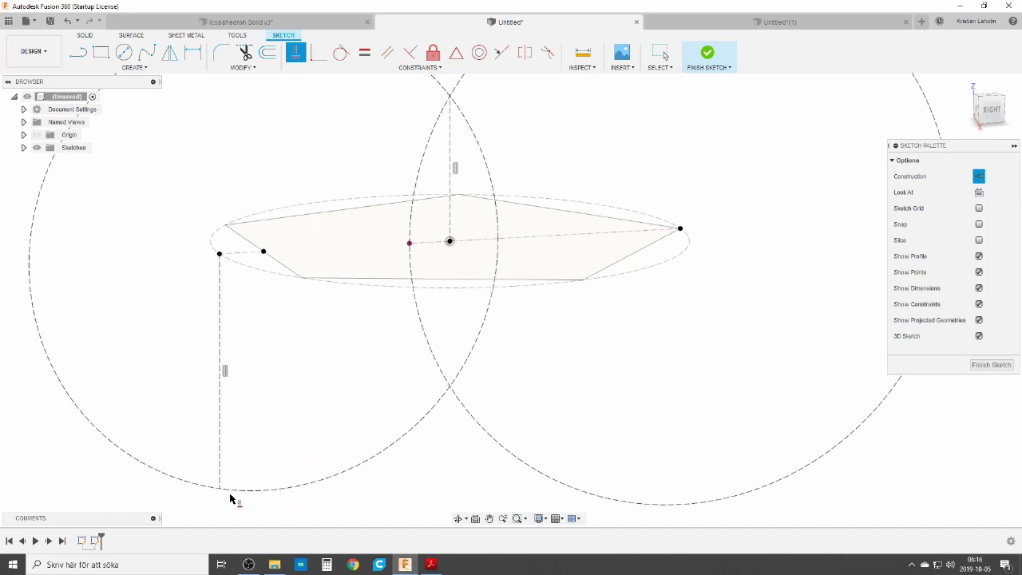
key("Escape")
Draw a construction line from the lower vertical line's midpoint, align its free end vertically with the origin, and finish the sketch
key("l")
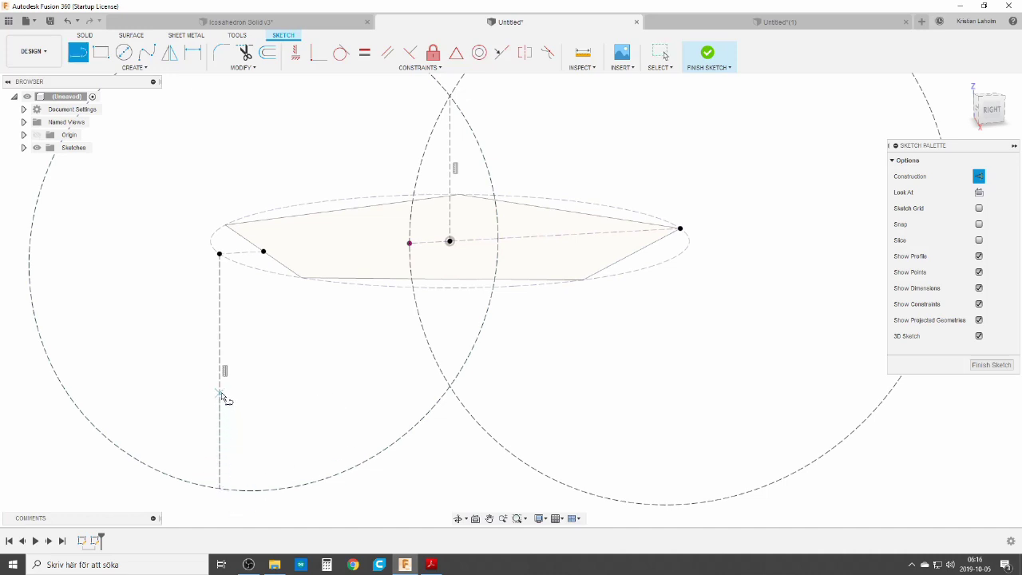
left_click(223, 370)
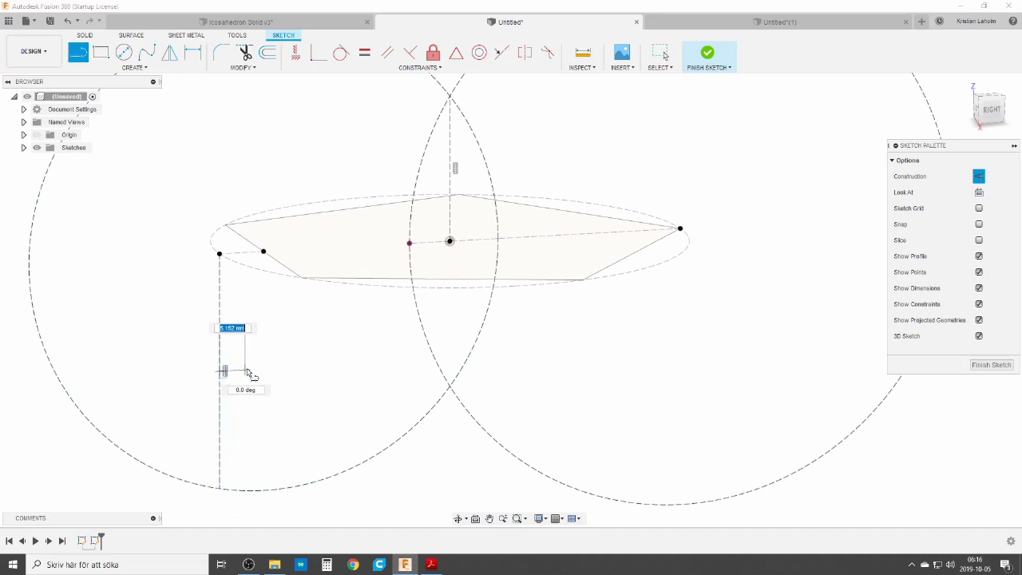
left_click(356, 364)
key("Escape")
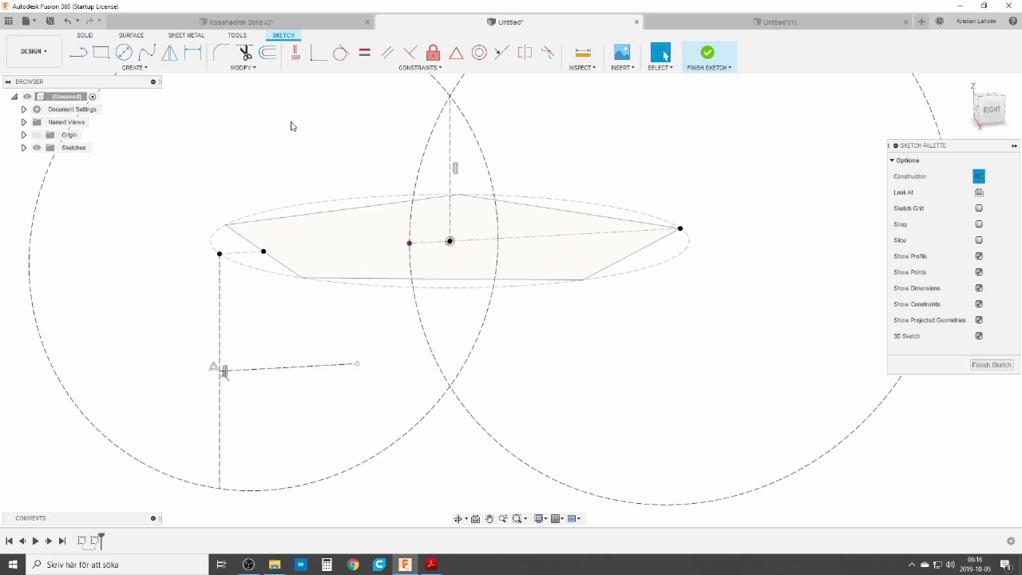
left_click(296, 53)
left_click(357, 366)
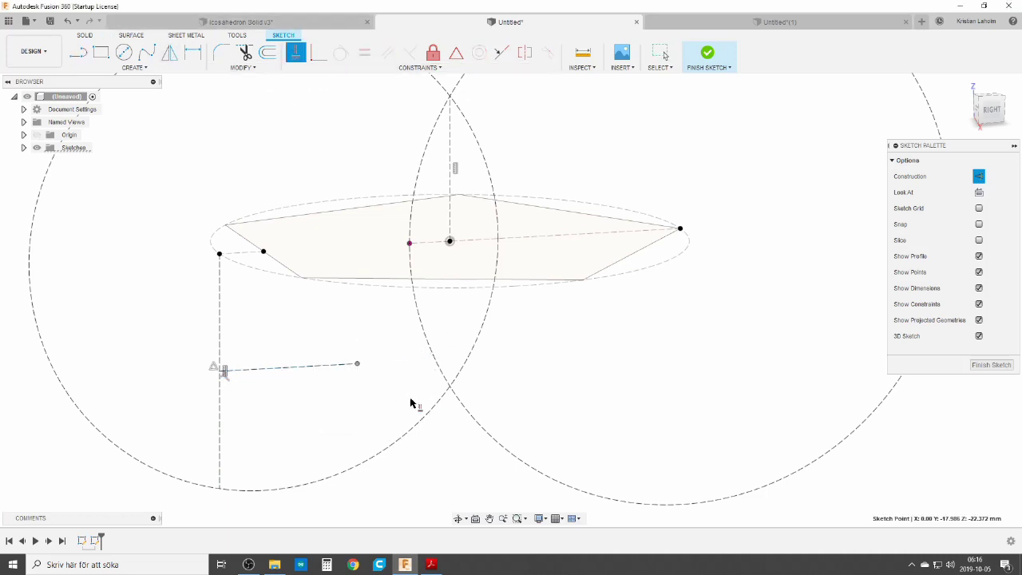
left_click(450, 242)
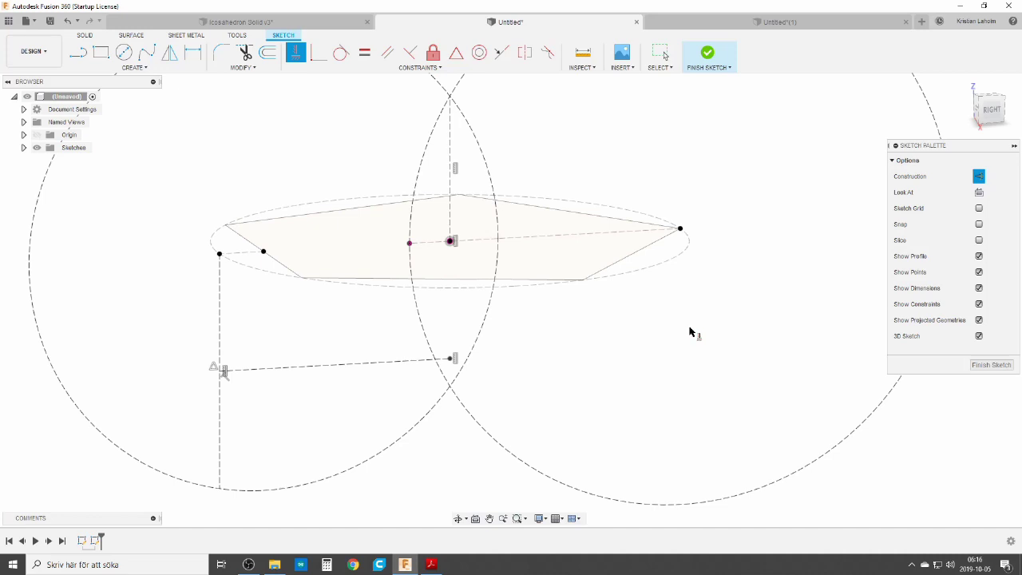
left_click(982, 364)
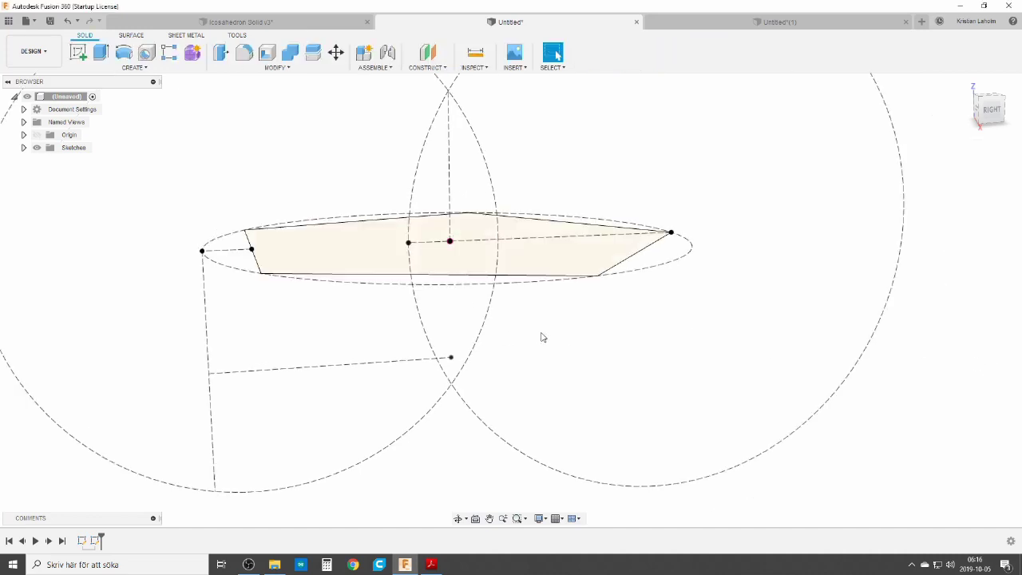
Loft the pentagon profile up to the upper end of the vertical construction line at the circles' intersection as a new body
scroll(543, 337, "down", 3)
mouse_move(564, 389)
middle_mouse_down("shift")
mouse_move(590, 407)
mouse_move(581, 388)
middle_mouse_up("shift")
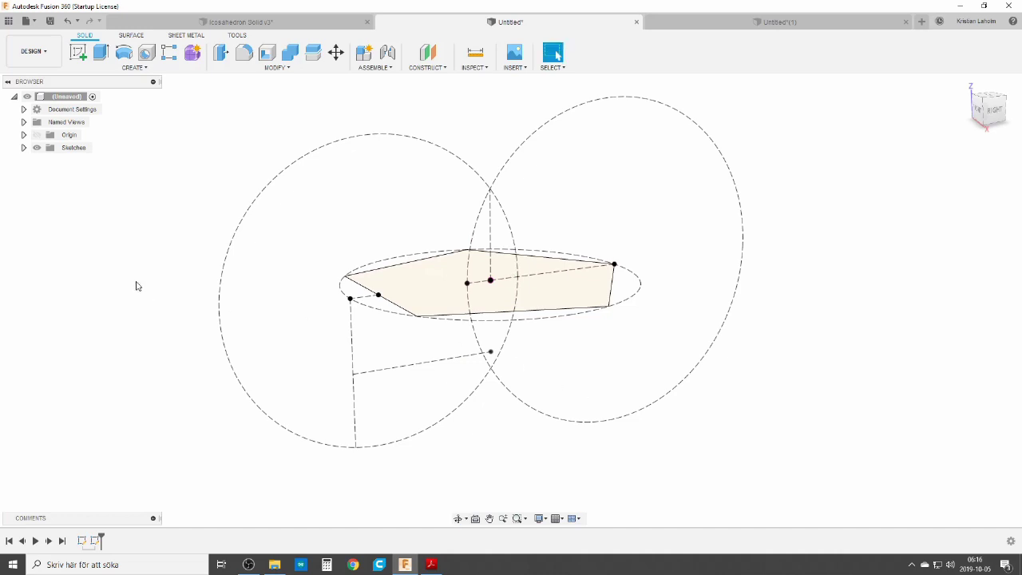
type("sloft")
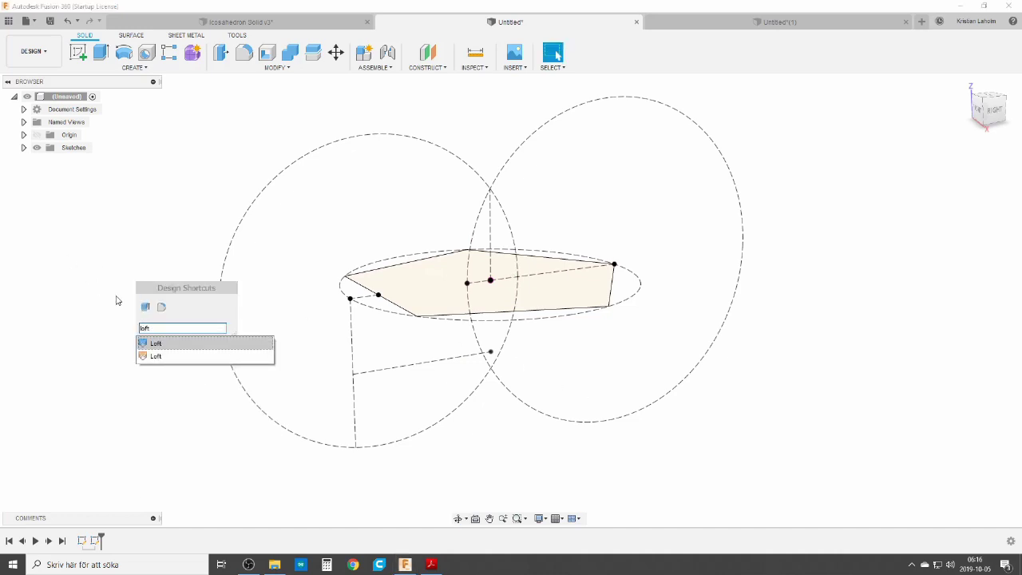
left_click(154, 347)
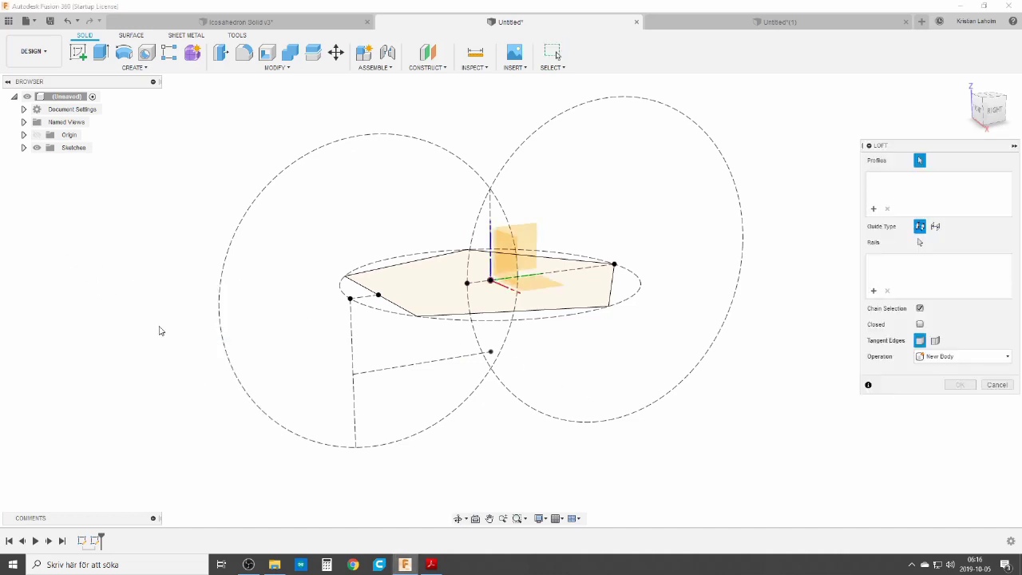
left_click(585, 296)
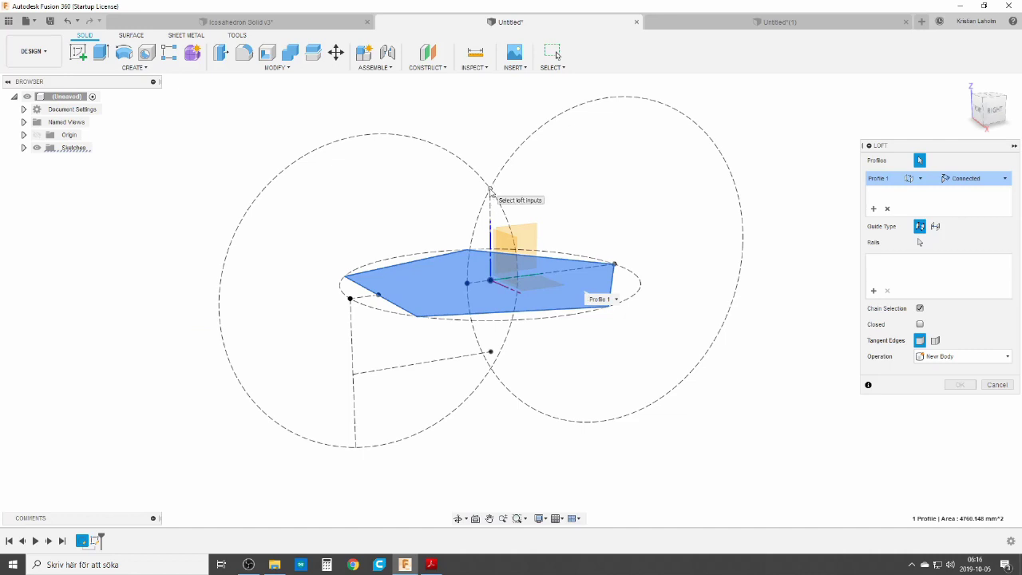
left_click(490, 190)
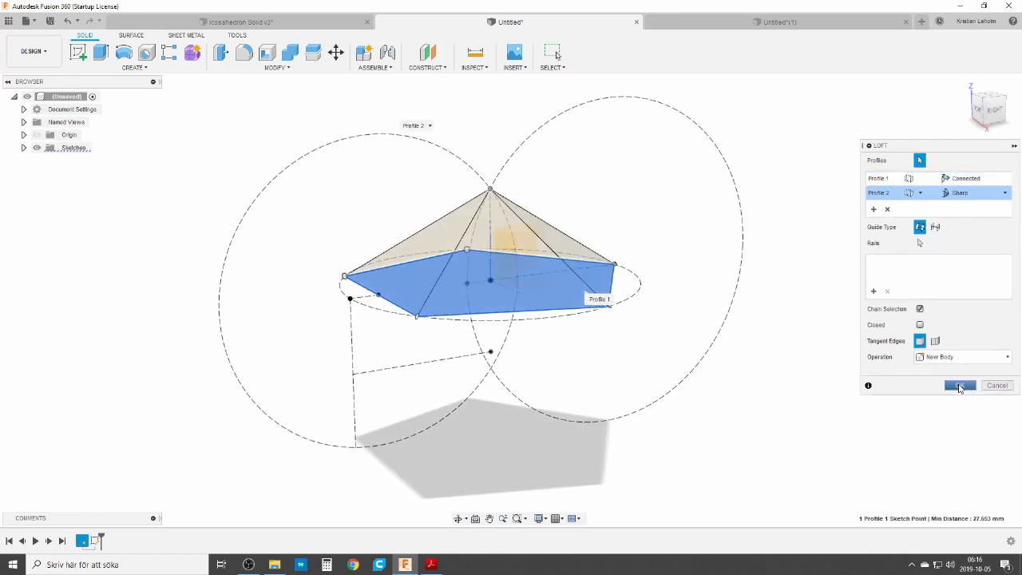
left_click(960, 385)
Loft the pentagon profile down to the free end of the lower horizontal construction line, joining it to the existing body
middle_click_drag(567, 349, 543, 296, "shift")
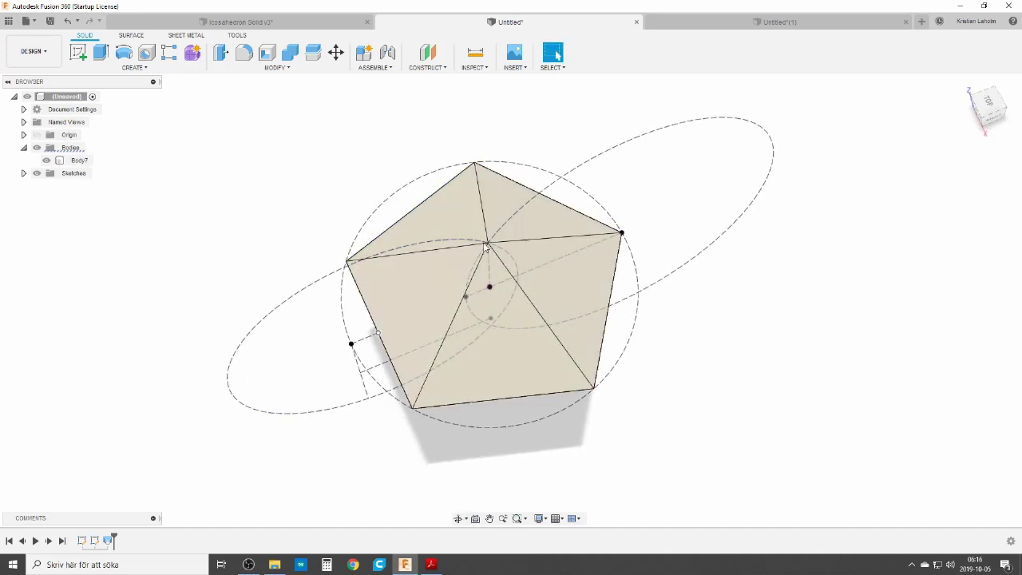
middle_click_drag(501, 355, 554, 374, "shift")
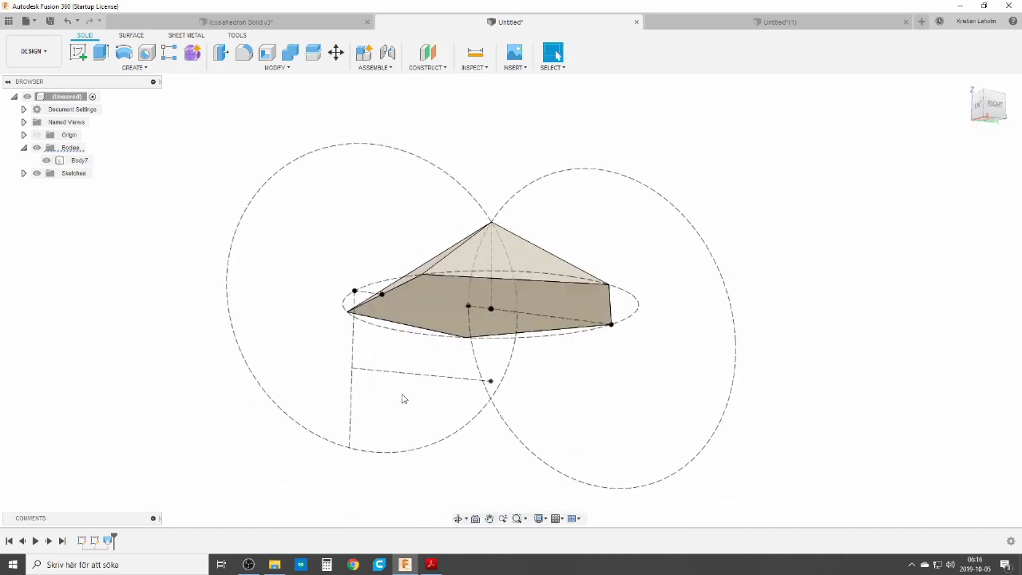
type("sloft")
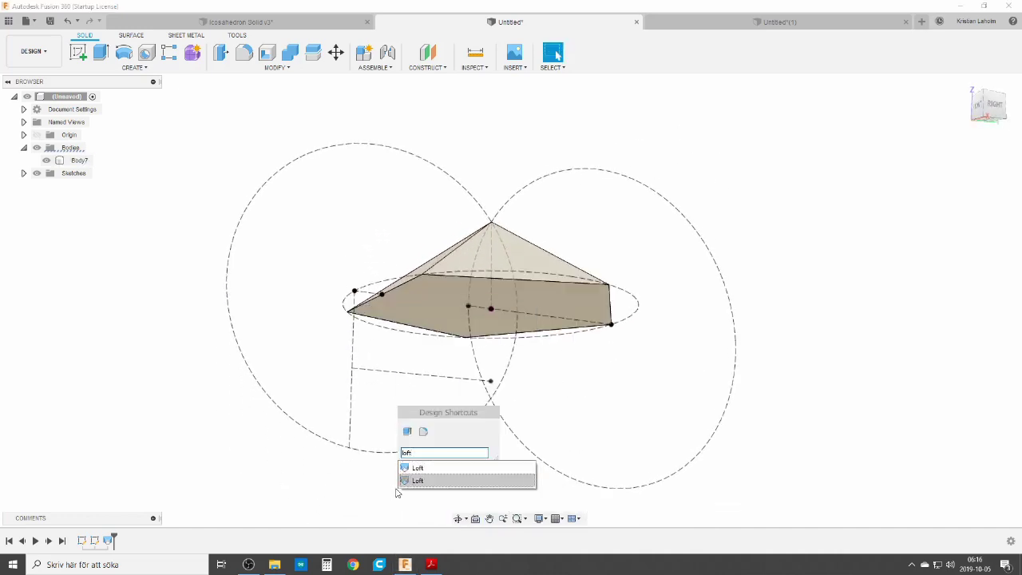
key("Return")
left_click(435, 304)
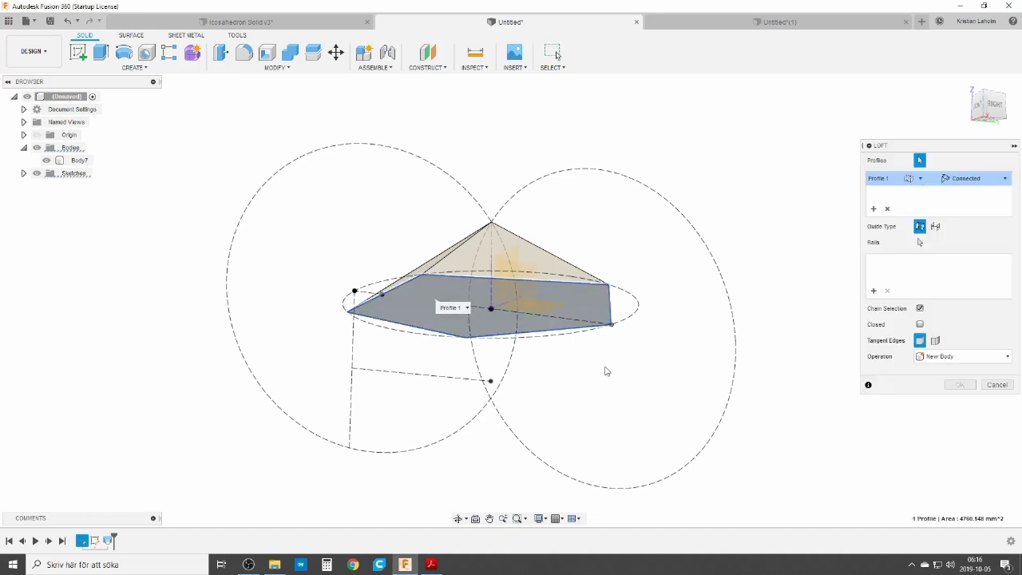
left_click(490, 381)
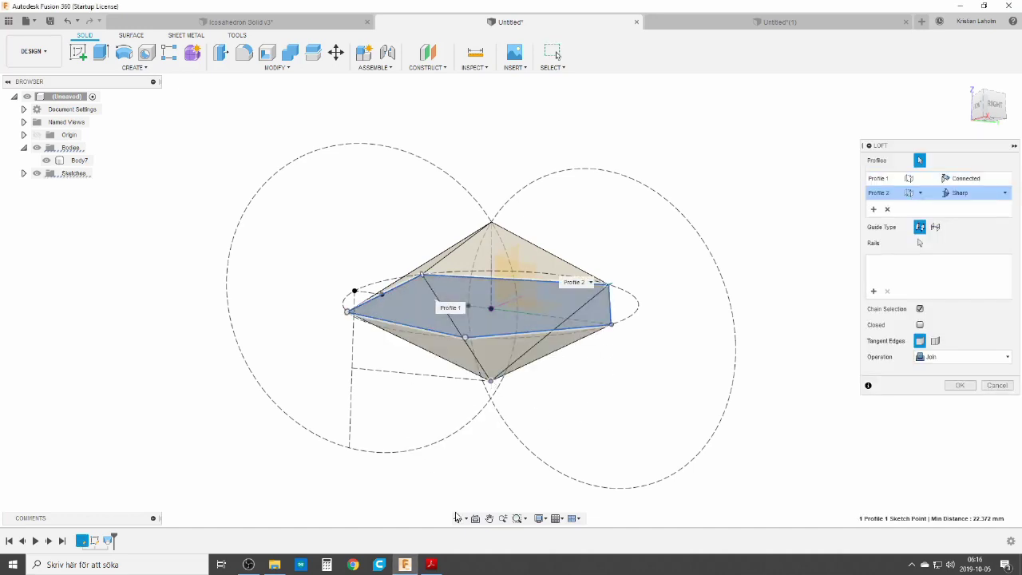
left_click(961, 385)
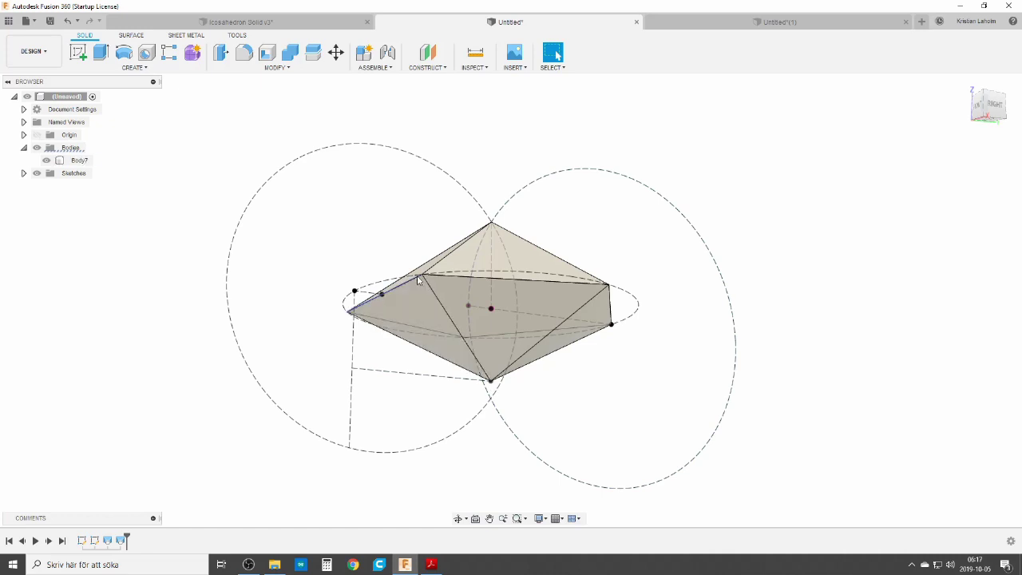
Create a full circular pattern of the double-pyramid body with 5 instances around a sloping edge of its lower pyramid
middle_click_drag(426, 275, 458, 402, "shift")
type("s")
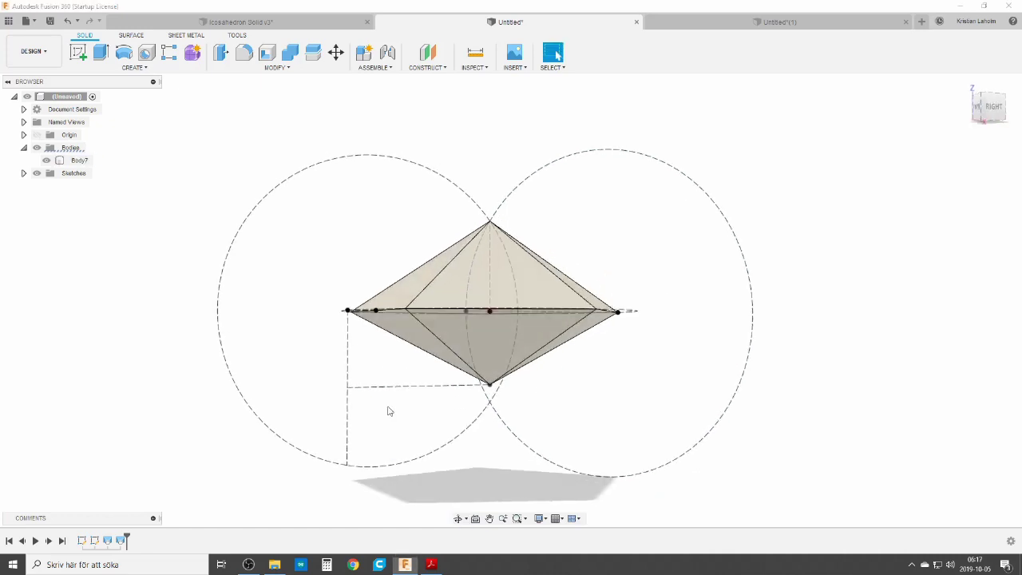
type("cir")
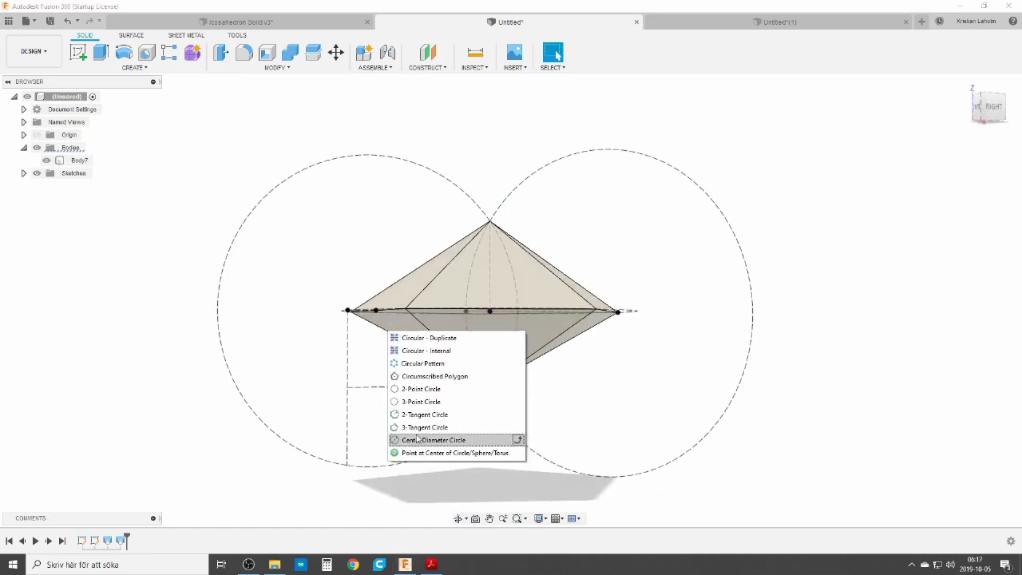
left_click(521, 364)
left_click(970, 161)
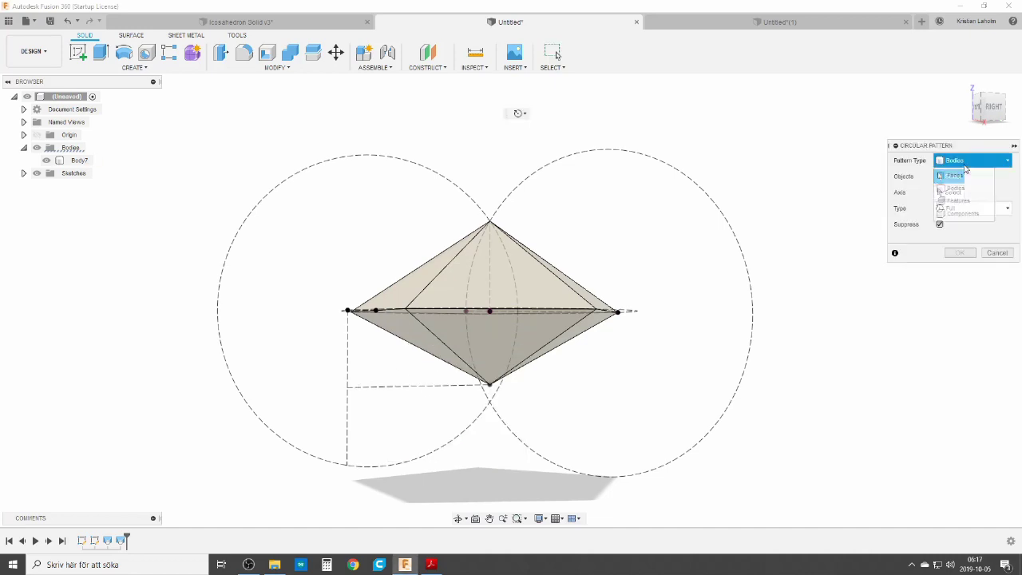
left_click(954, 177)
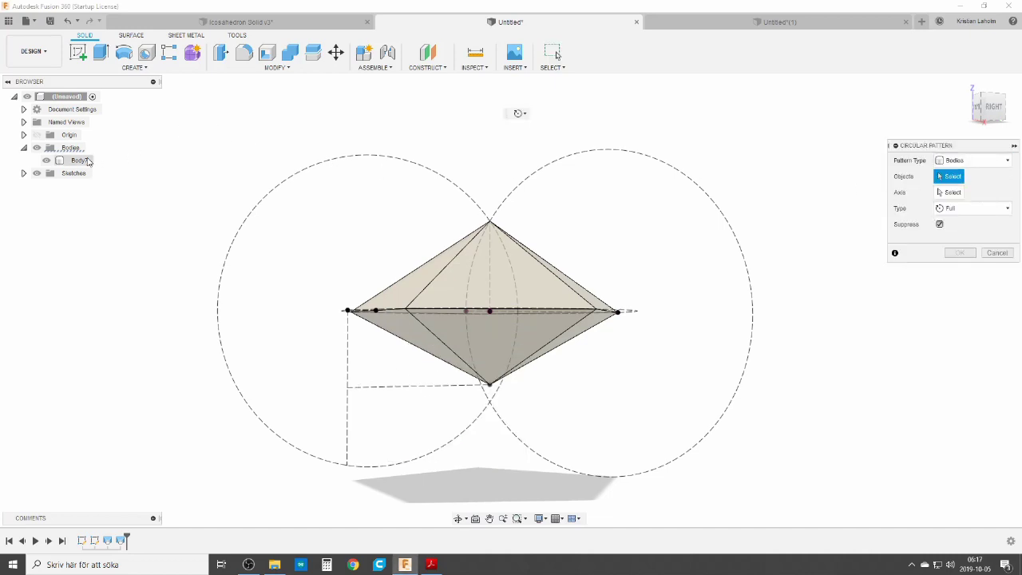
left_click(79, 160)
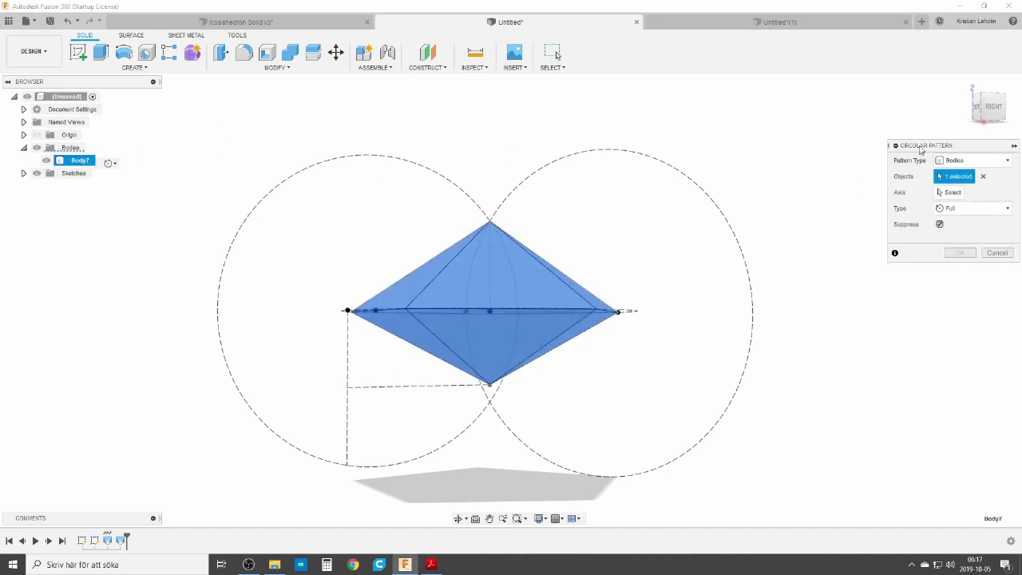
left_click(949, 192)
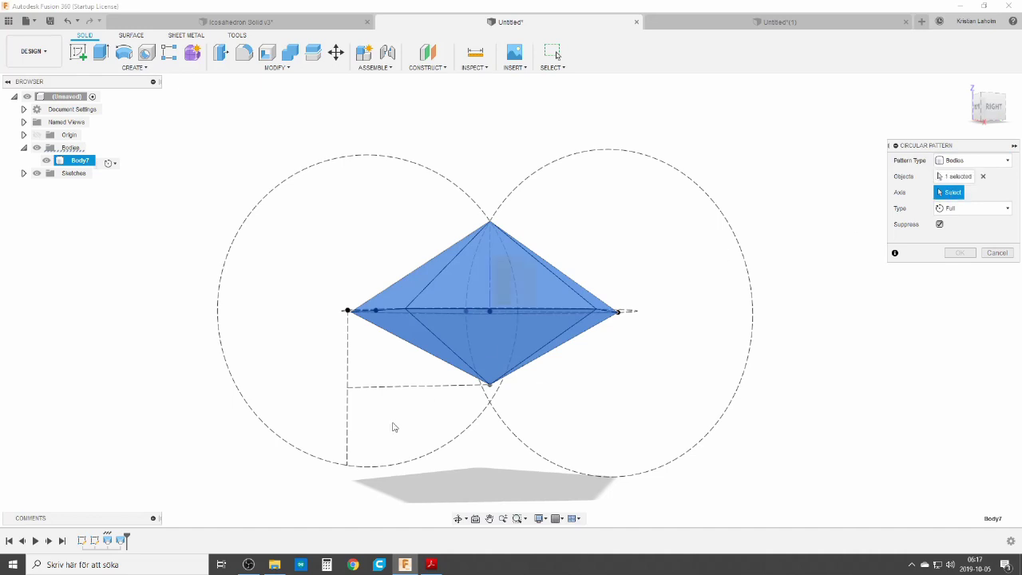
left_click(436, 342)
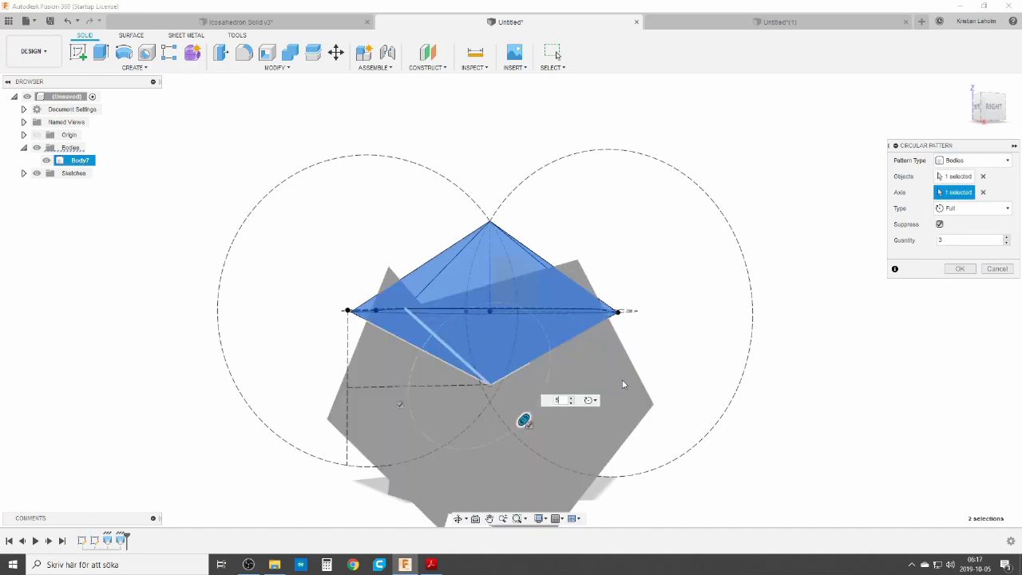
key("Return")
Mirror Body7 across its lower face that borders the open gap between the patterned bodies
scroll(486, 314, "down", 2)
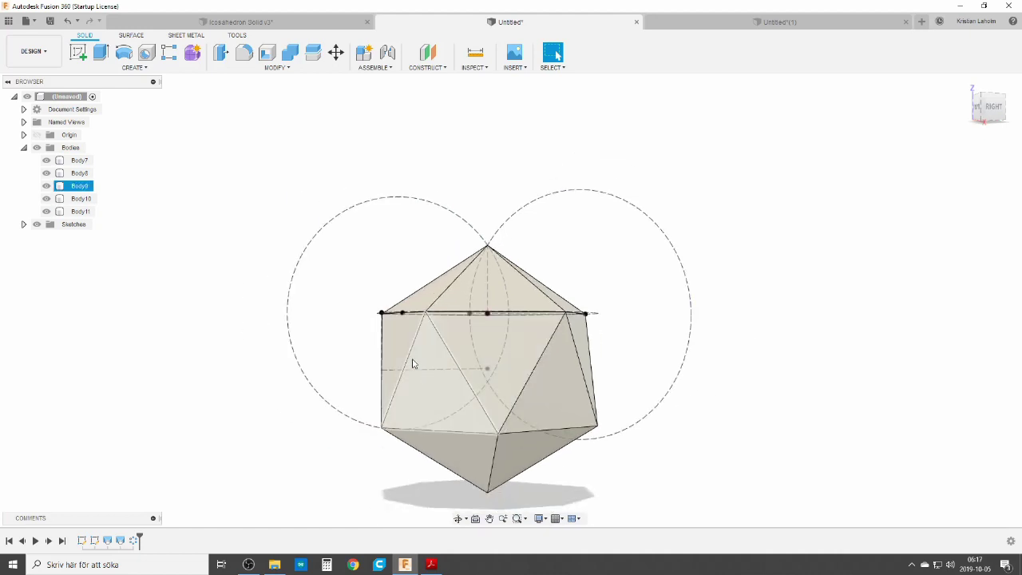
middle_click_drag(402, 372, 589, 365, "shift")
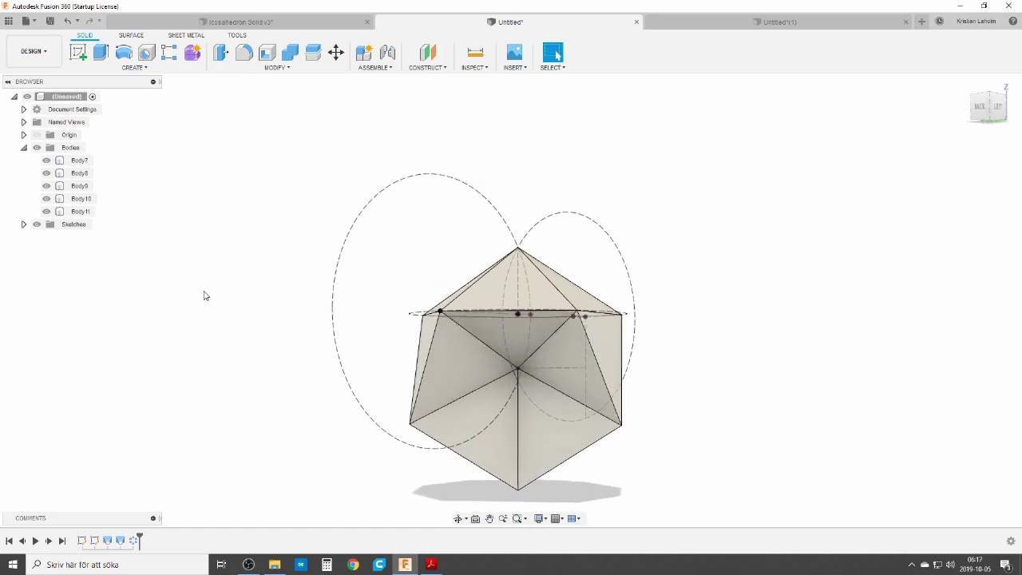
type("s")
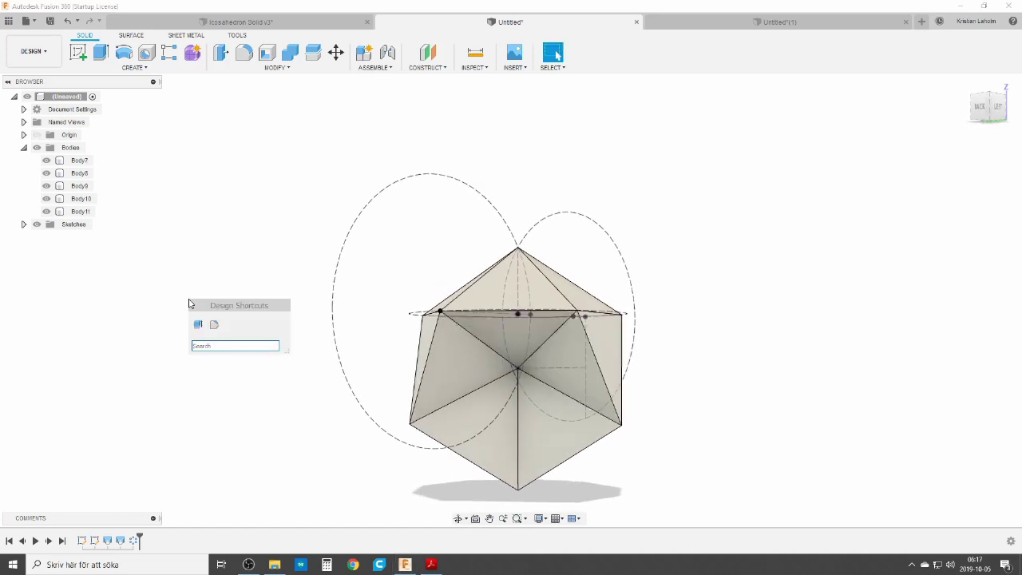
type("mirr")
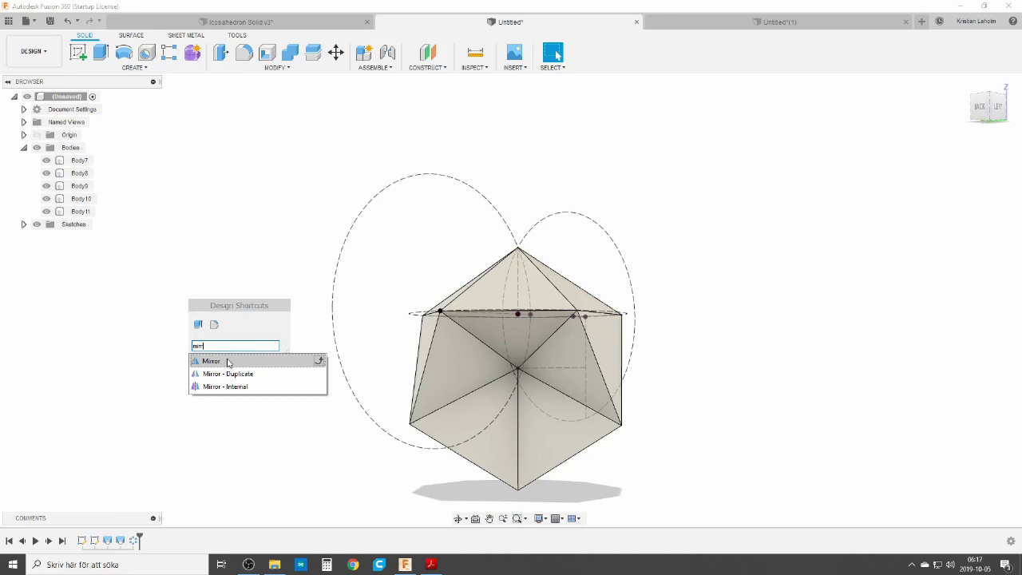
left_click(228, 362)
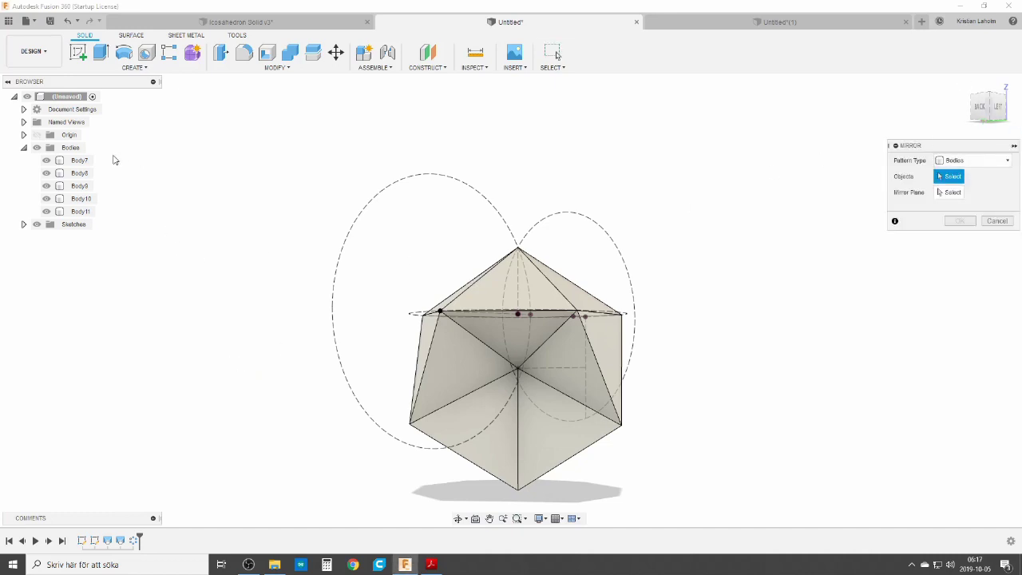
left_click(73, 165)
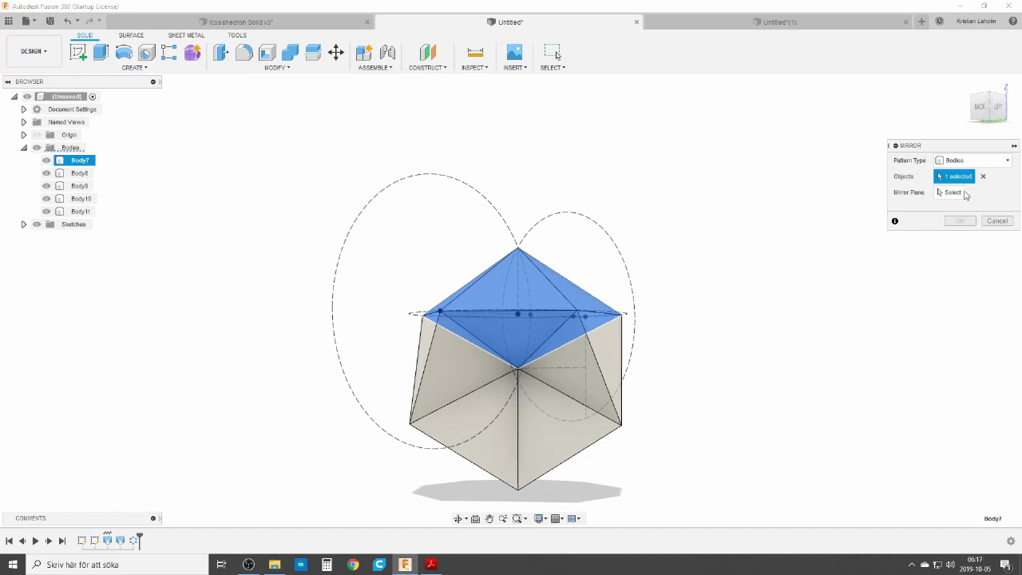
left_click(962, 194)
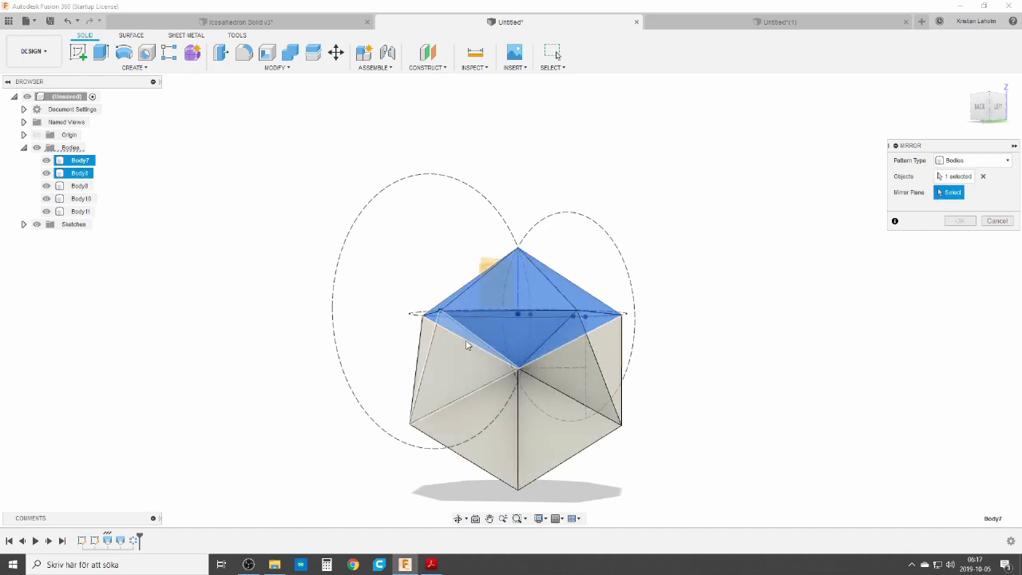
left_click(495, 318)
left_click(959, 220)
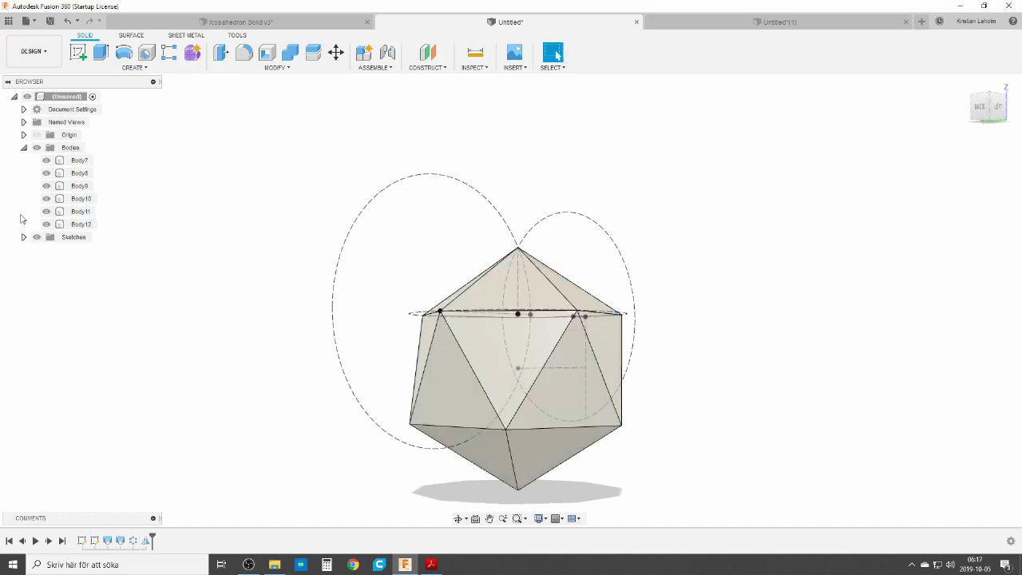
Hide the sketches and combine the bodies with Join, using Body7 as target and Body8 to Body12 as tools
left_click(36, 238)
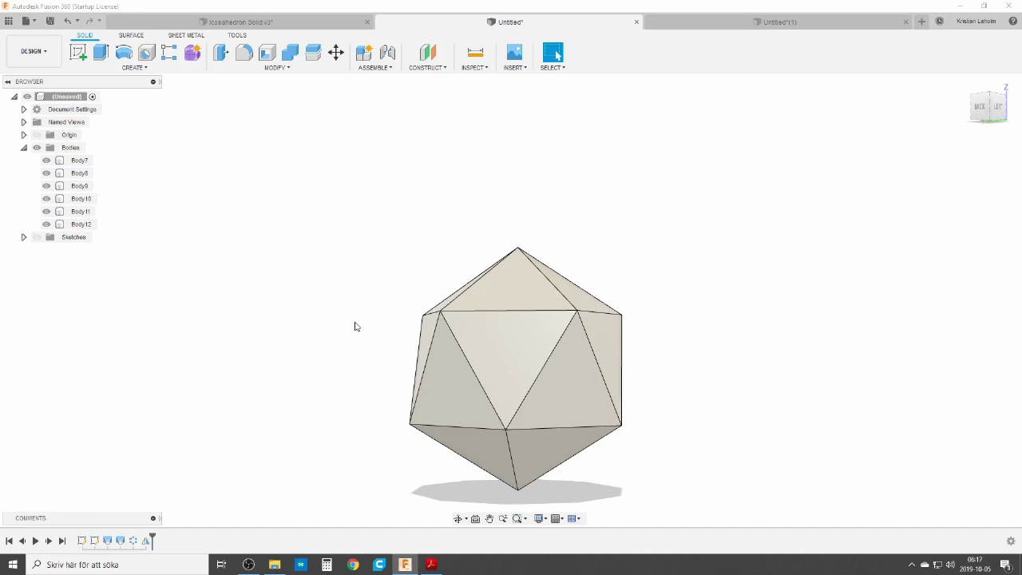
left_click(292, 53)
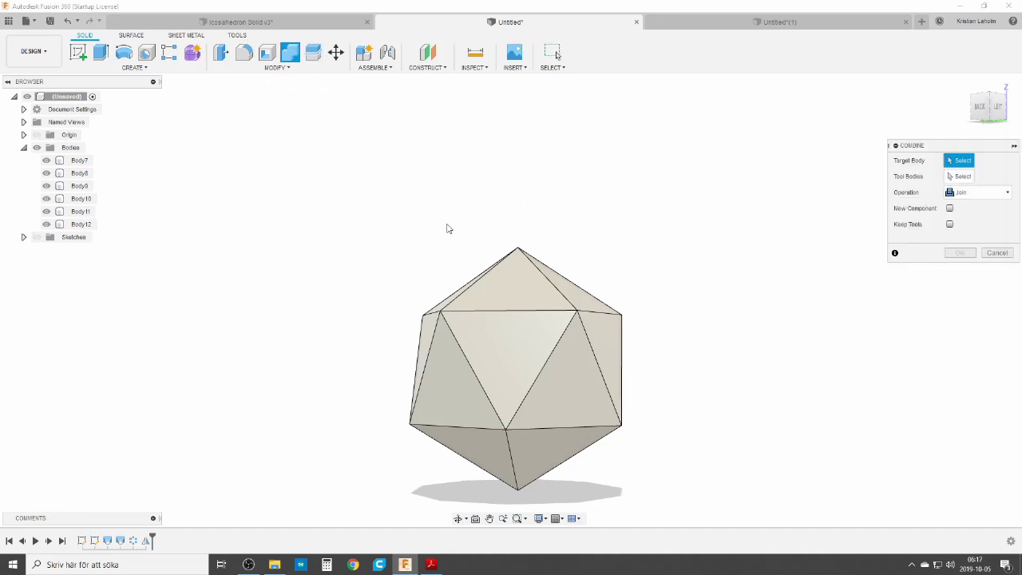
left_click(79, 160)
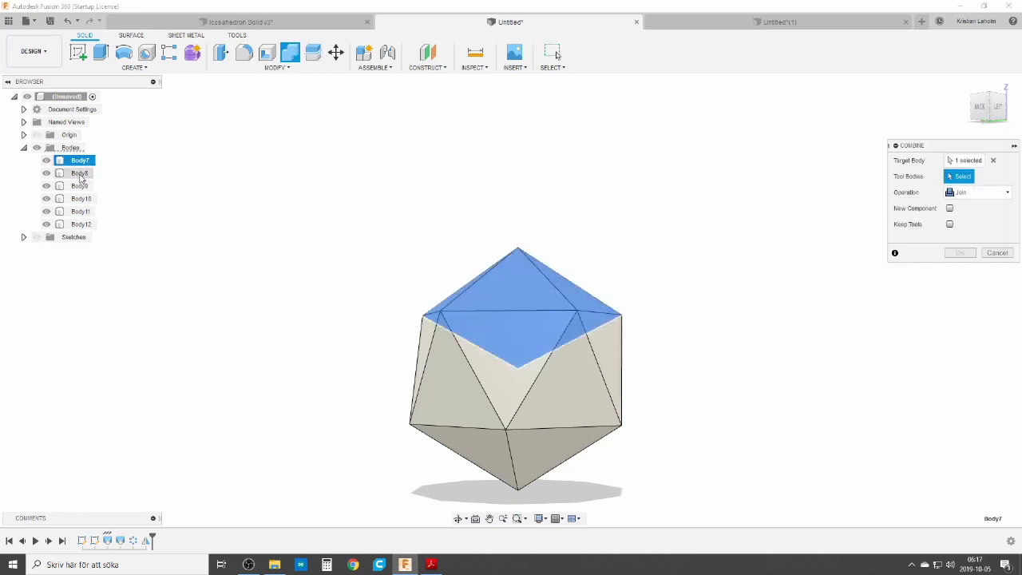
left_click(79, 173)
left_click(80, 224, "shift")
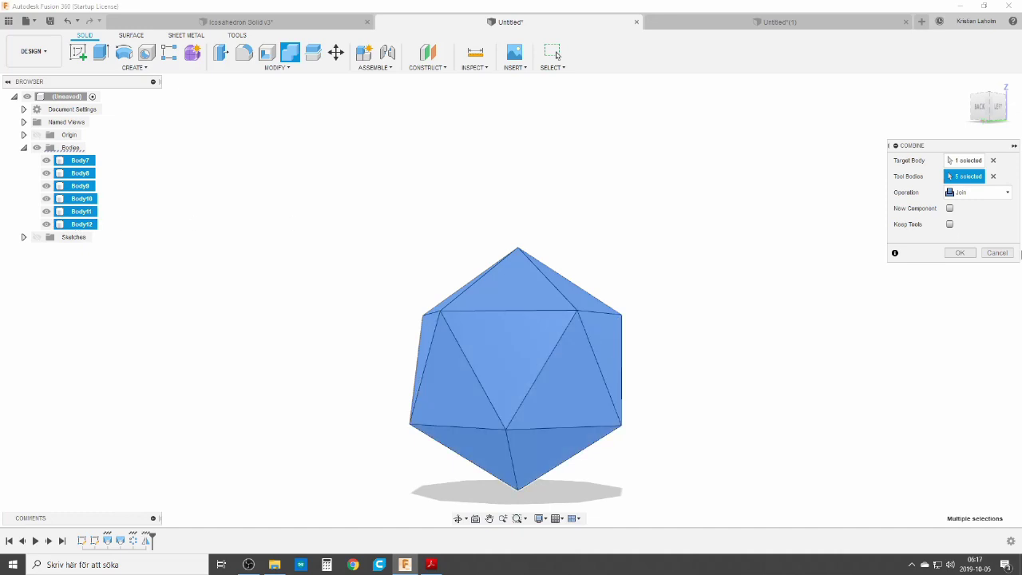
left_click(965, 253)
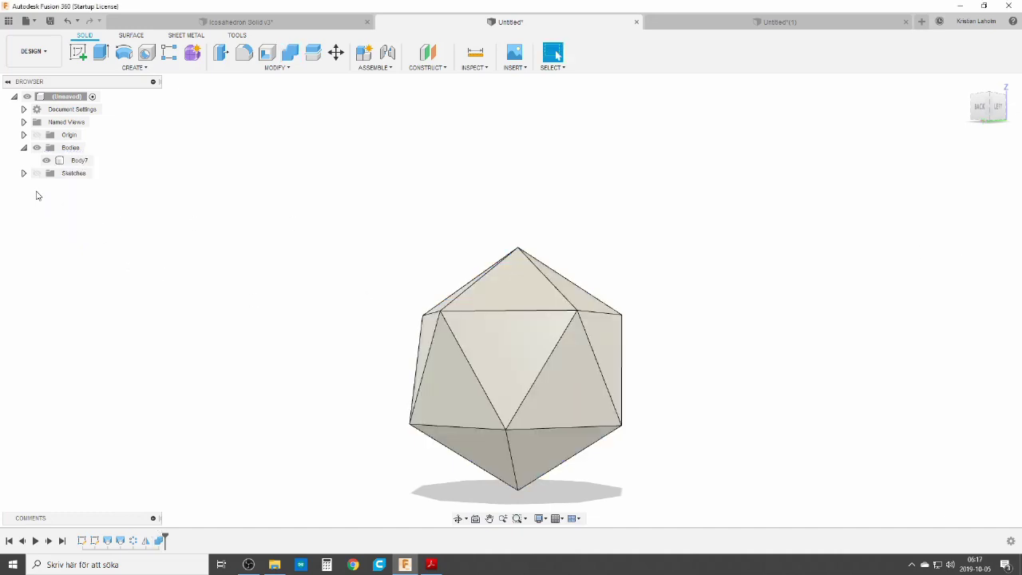
Measure the distance between the icosahedron's topmost and bottommost vertices
left_click(456, 324)
middle_click_drag(455, 324, 424, 327, "shift")
left_click(475, 53)
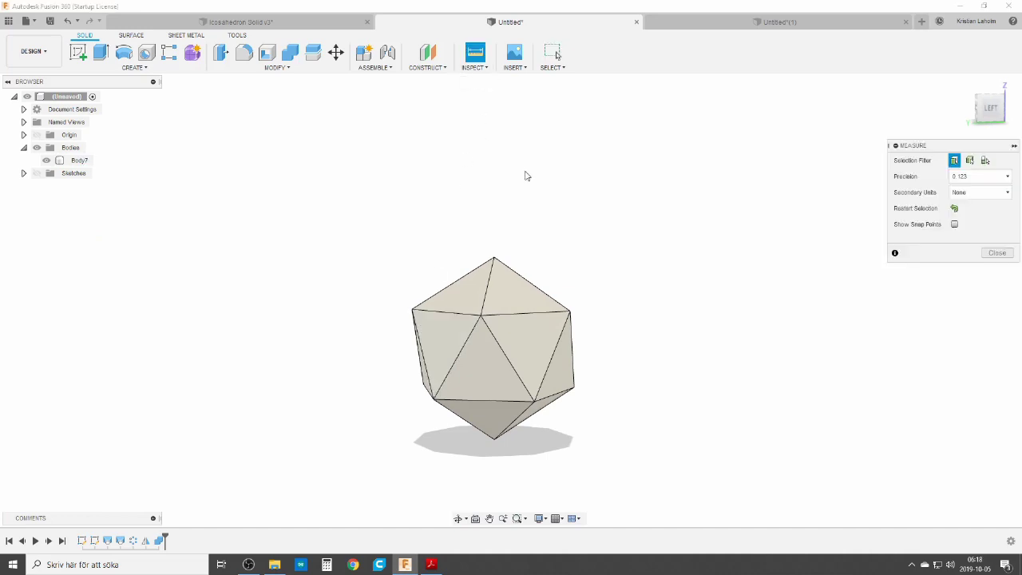
left_click(495, 256)
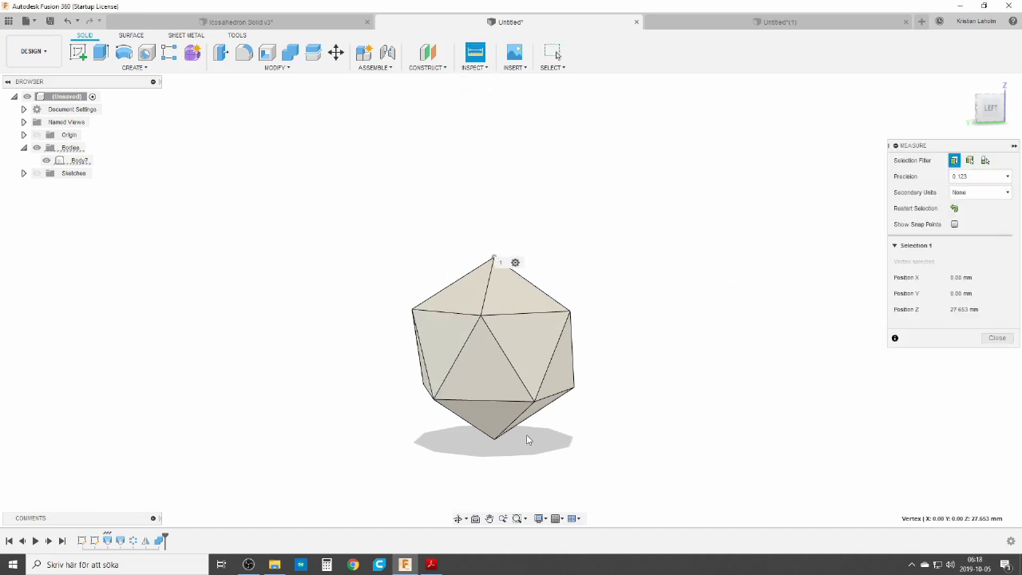
left_click(494, 439)
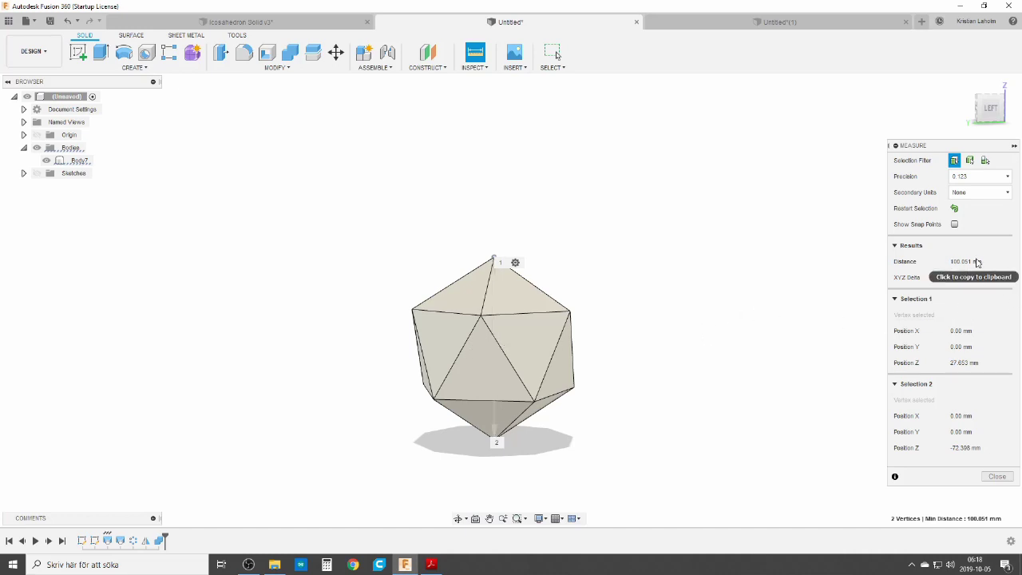
scroll(535, 369, "up", 4)
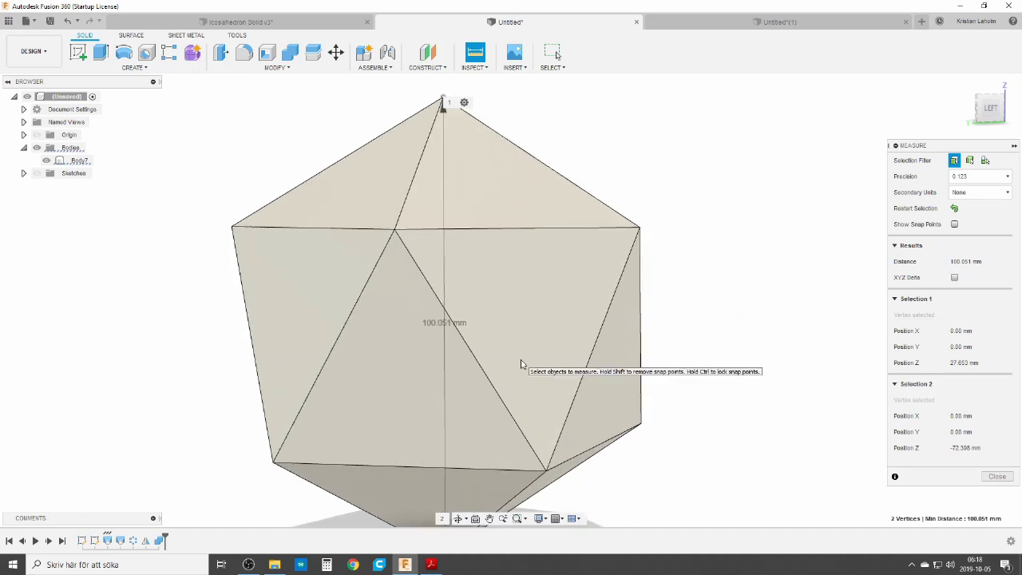
scroll(520, 360, "down", 3)
middle_click_drag(651, 423, 616, 429, "shift")
left_click(475, 67)
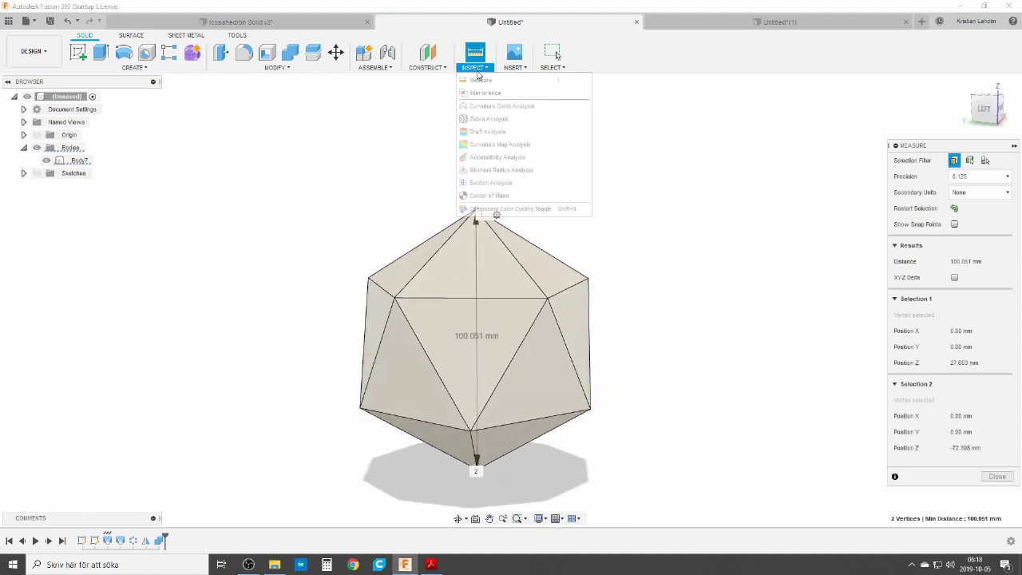
left_click(497, 186)
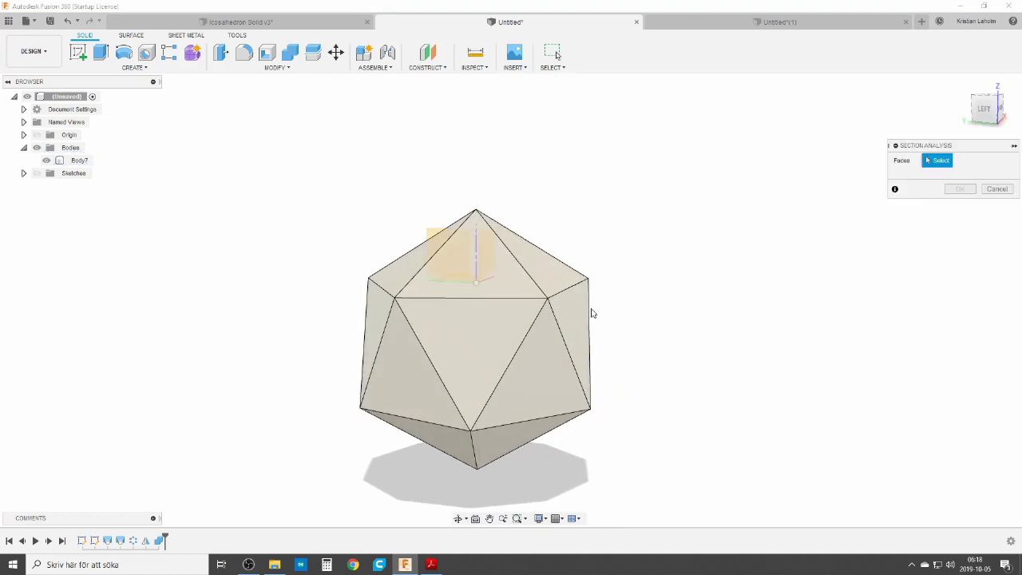
left_click(486, 256)
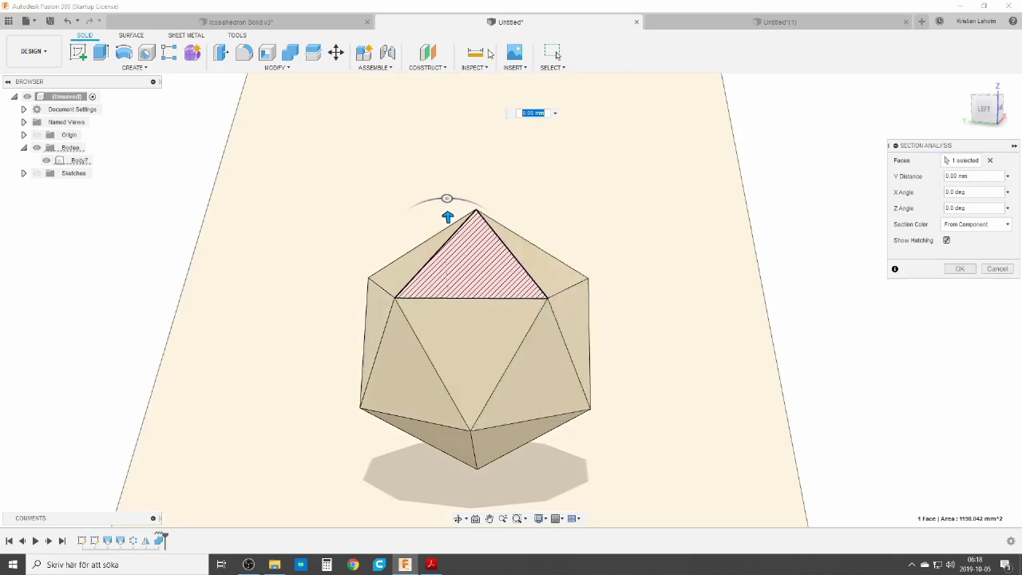
left_click(996, 268)
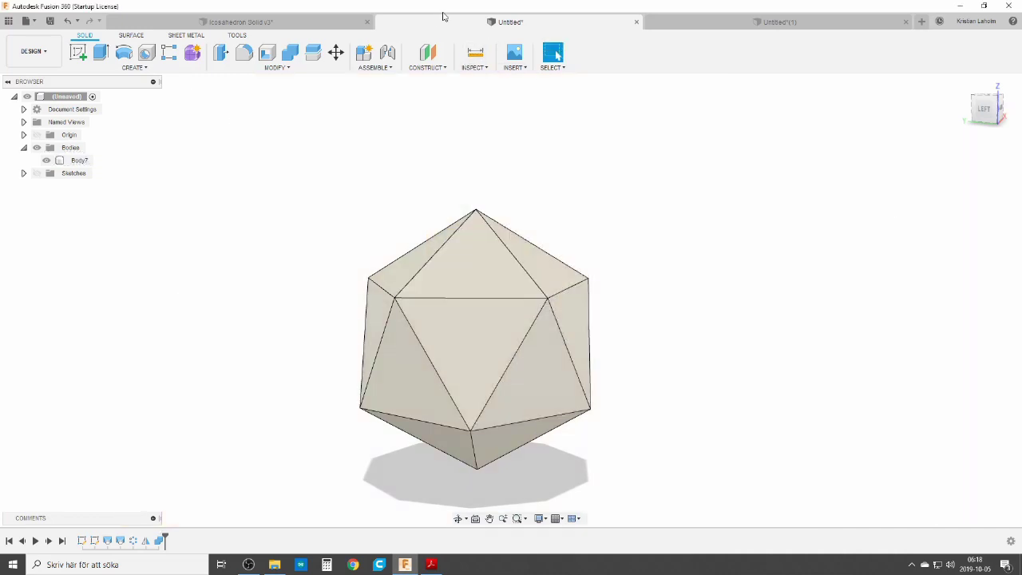
Create a section analysis of the icosahedron on the YZ plane, offset about 19 mm into the body
left_click(475, 67)
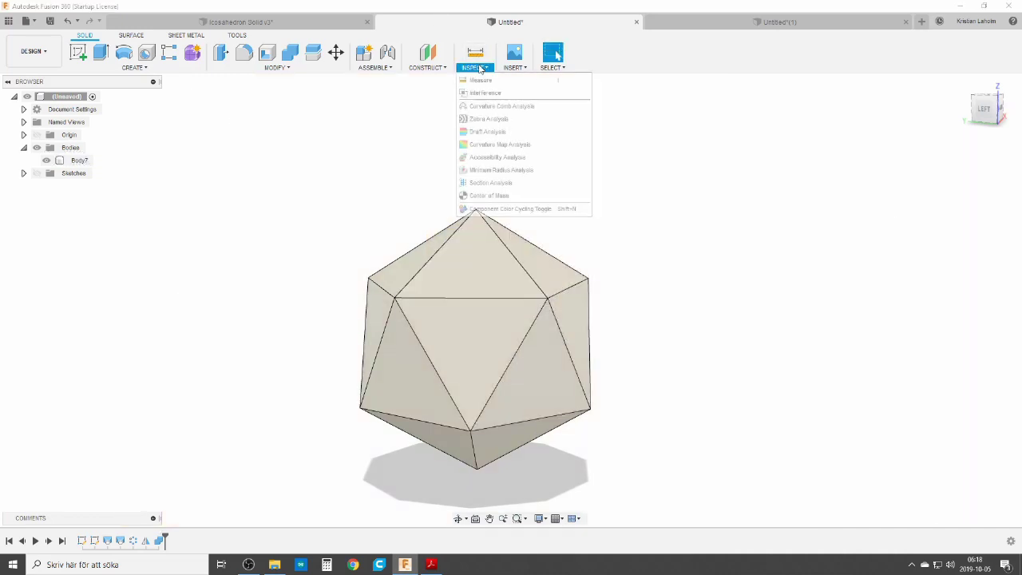
left_click(495, 183)
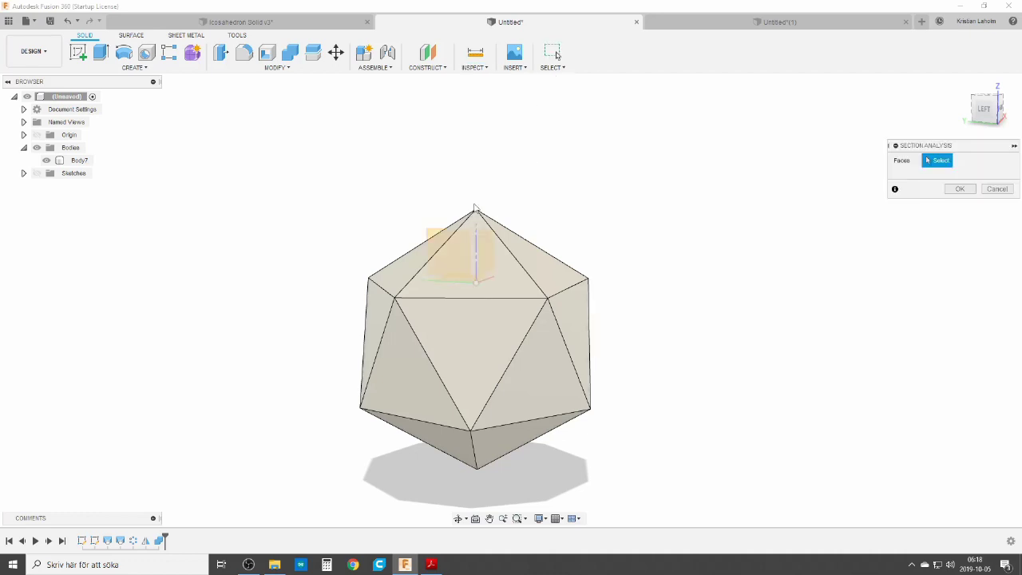
left_click(459, 258)
left_click(475, 298)
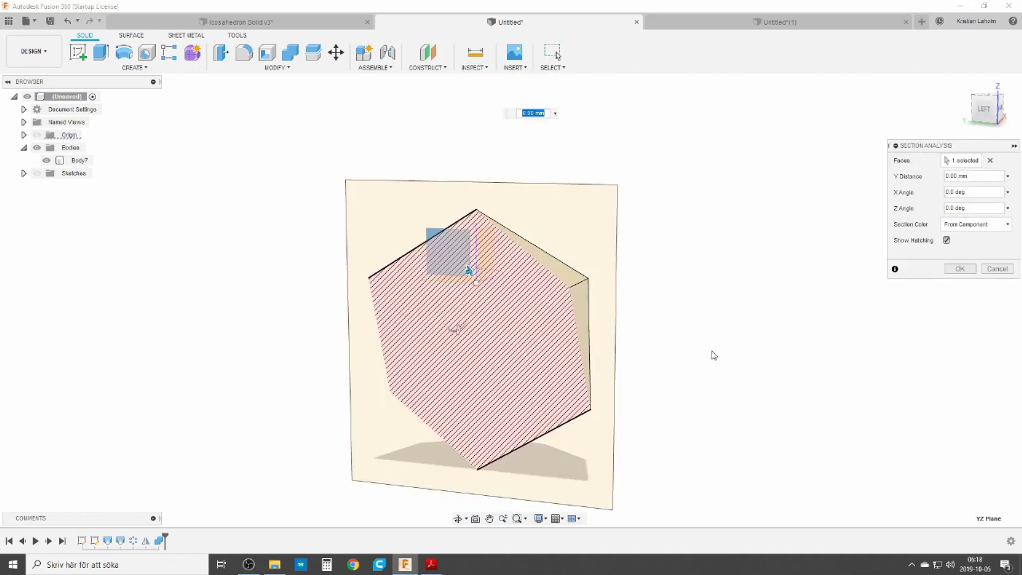
middle_click_drag(556, 361, 523, 335, "shift")
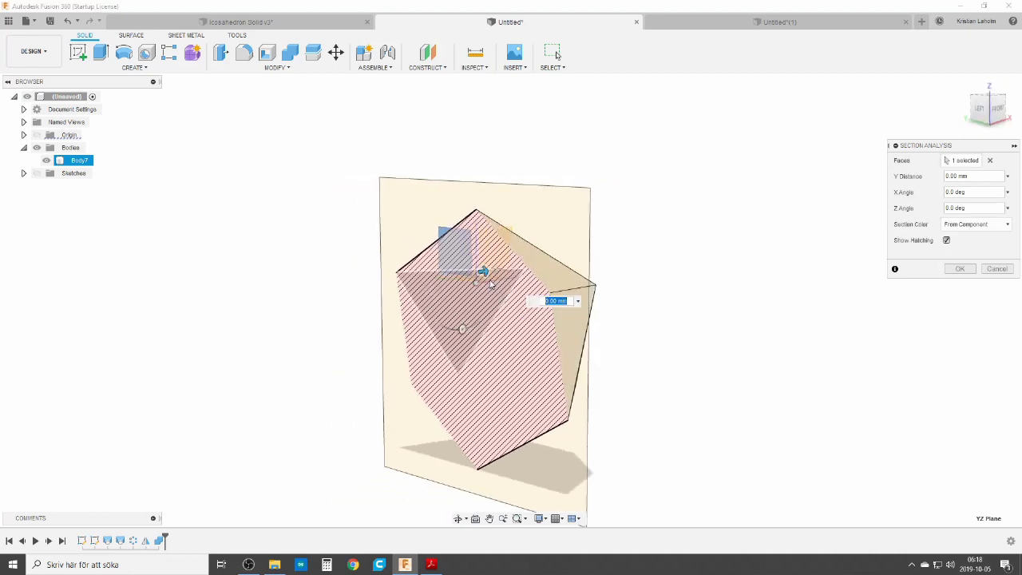
left_click_drag(487, 271, 519, 266)
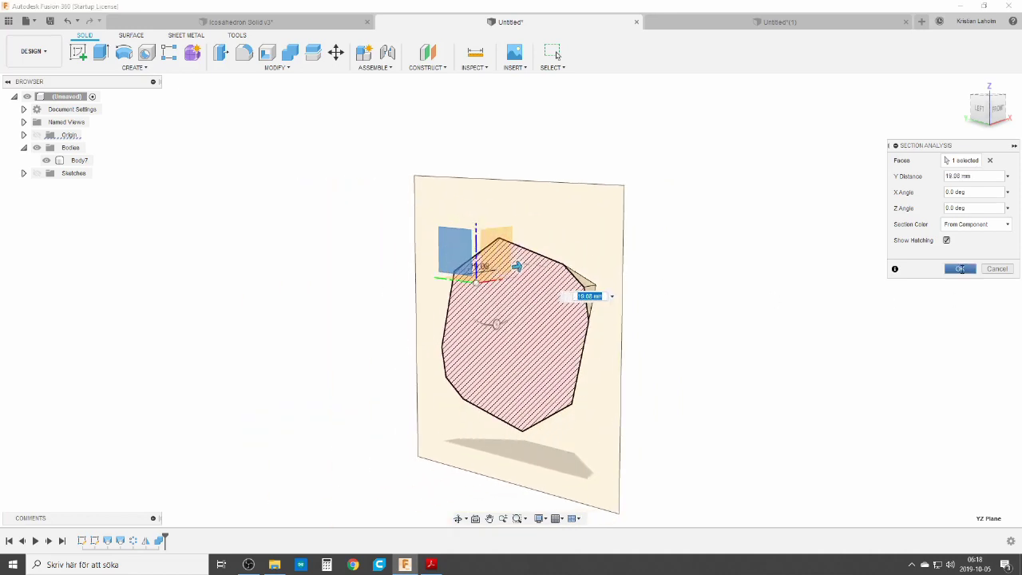
left_click(961, 268)
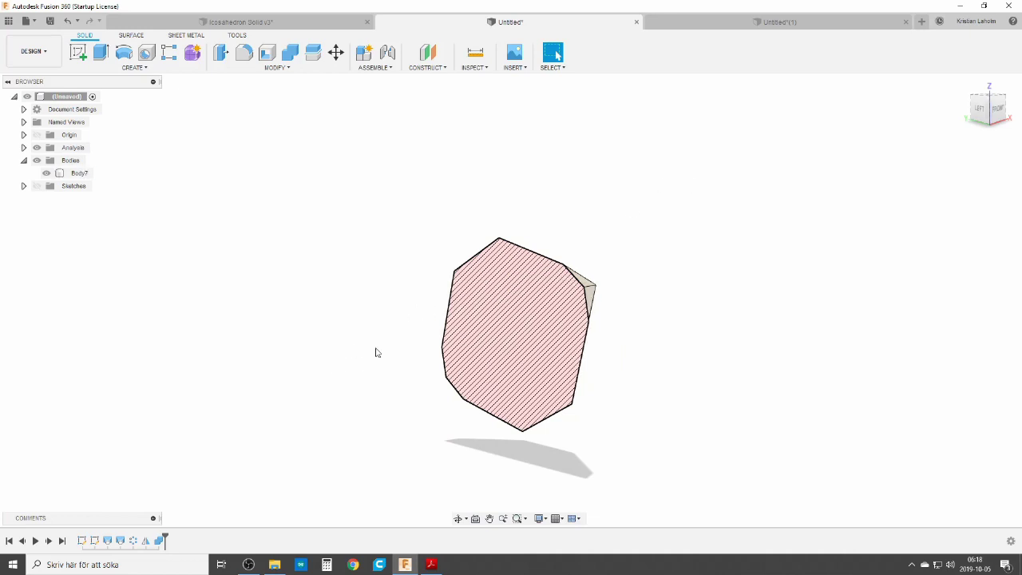
In the empty Untitled(1) design, sketch a five-sided polygon on the XY plane, centred on the origin with a radius of about 32 mm
key("ctrl+Tab")
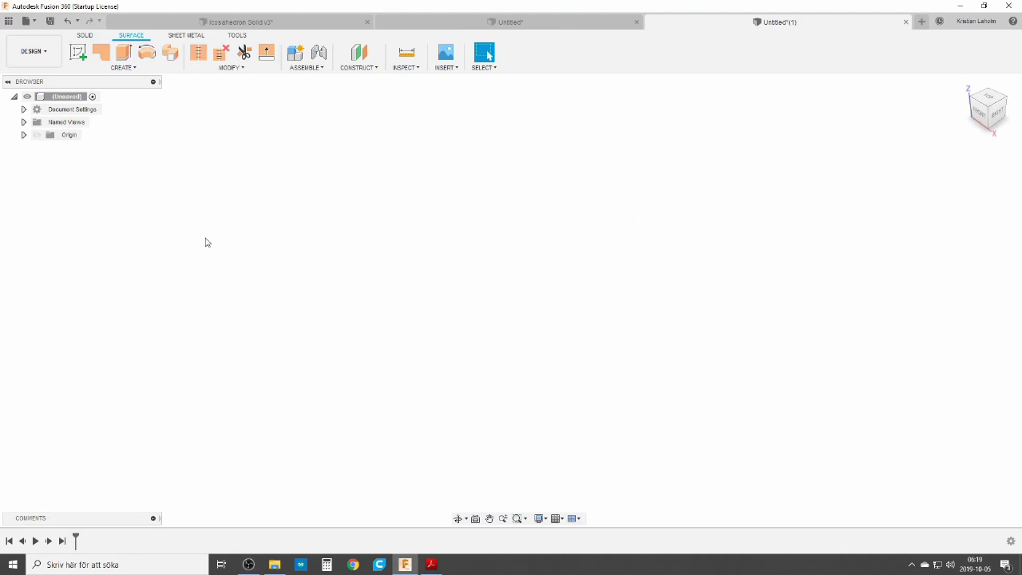
left_click(78, 52)
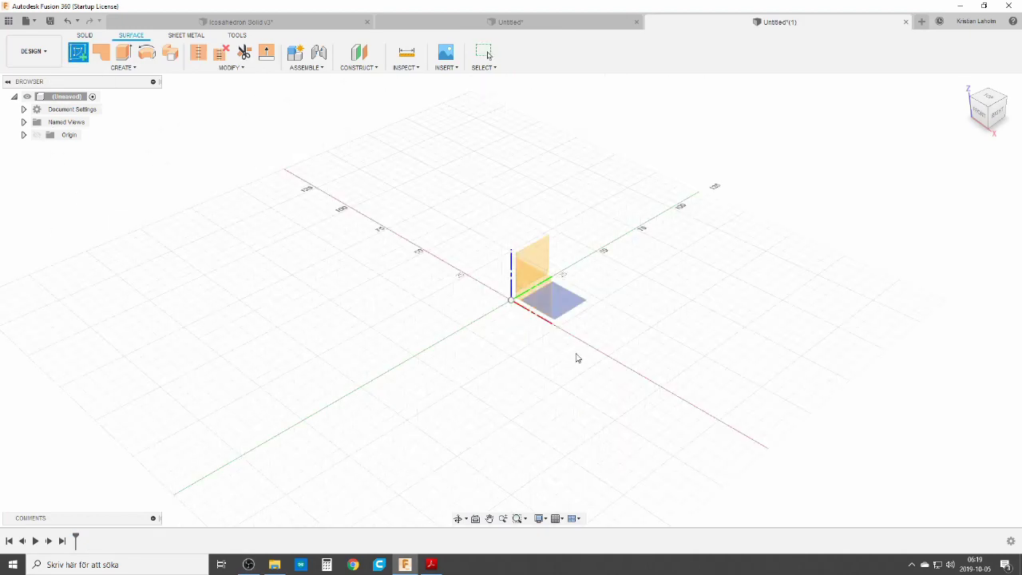
left_click(571, 301)
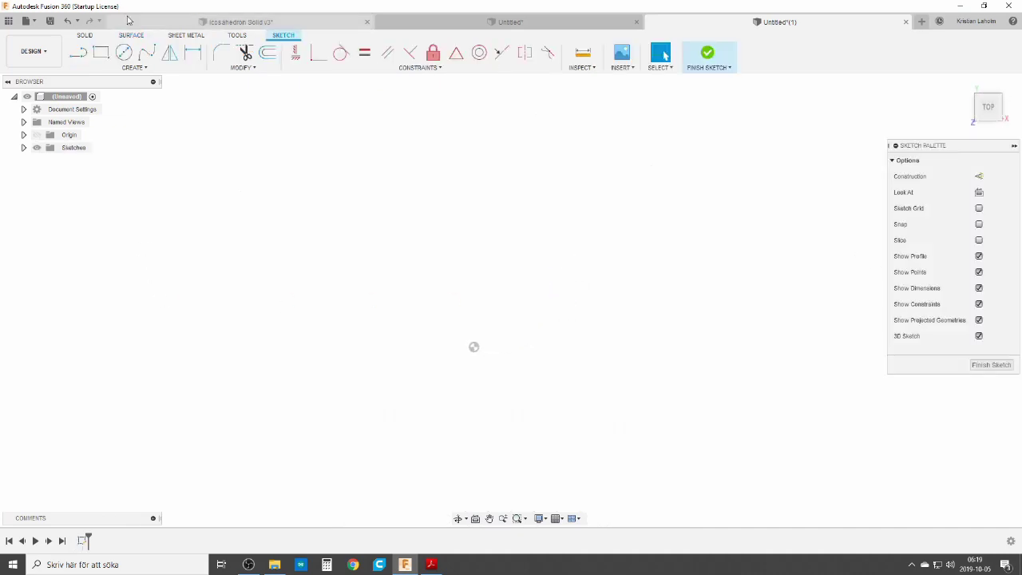
left_click(133, 68)
mouse_move(131, 128)
left_click(199, 142)
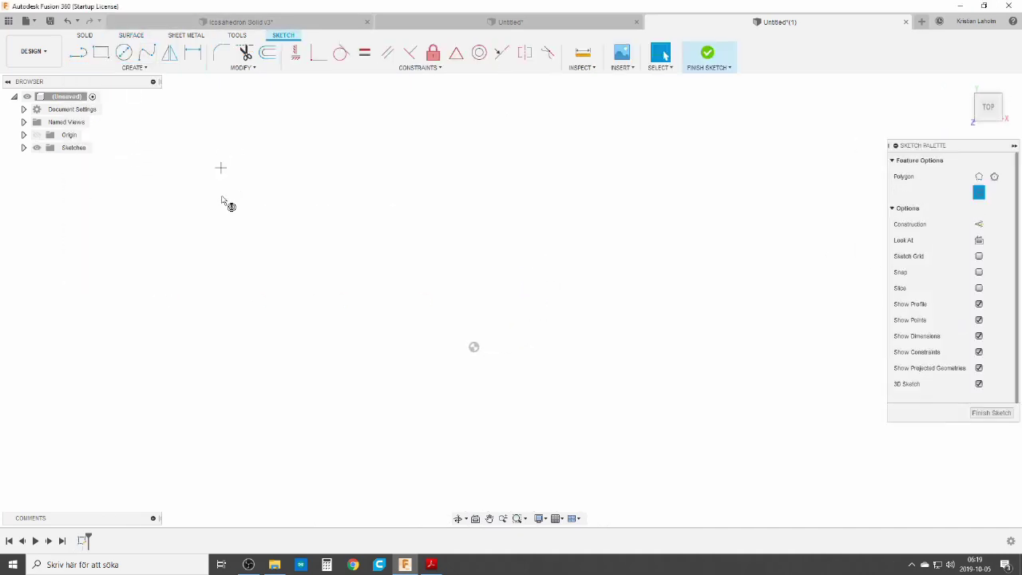
left_click(474, 347)
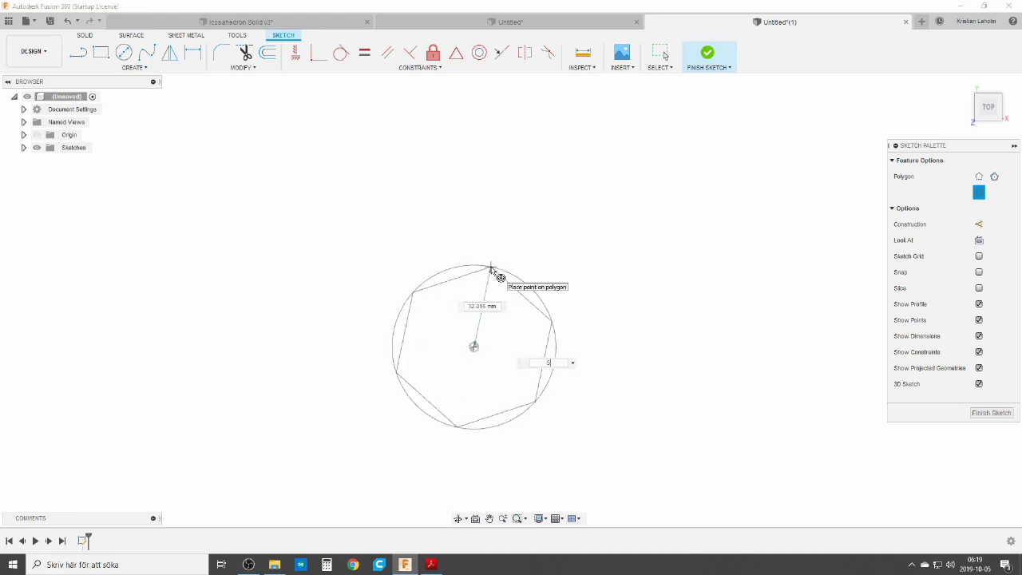
left_click(493, 270)
Constrain the pentagon's bottom edge horizontal, check the surface-to-surface side formula in the PDF, and dimension that edge to 66.2 mm
left_click(296, 53)
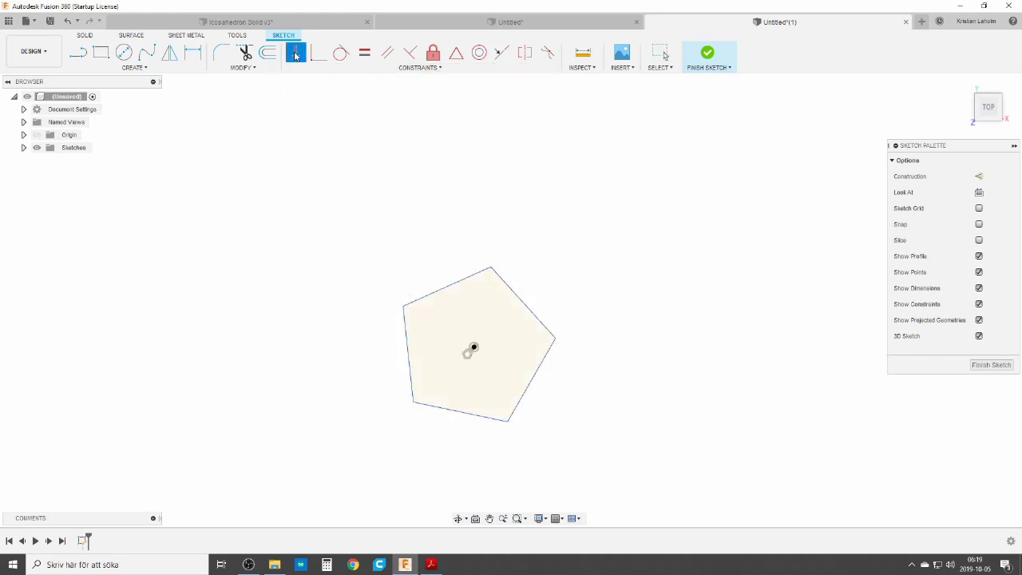
left_click(457, 411)
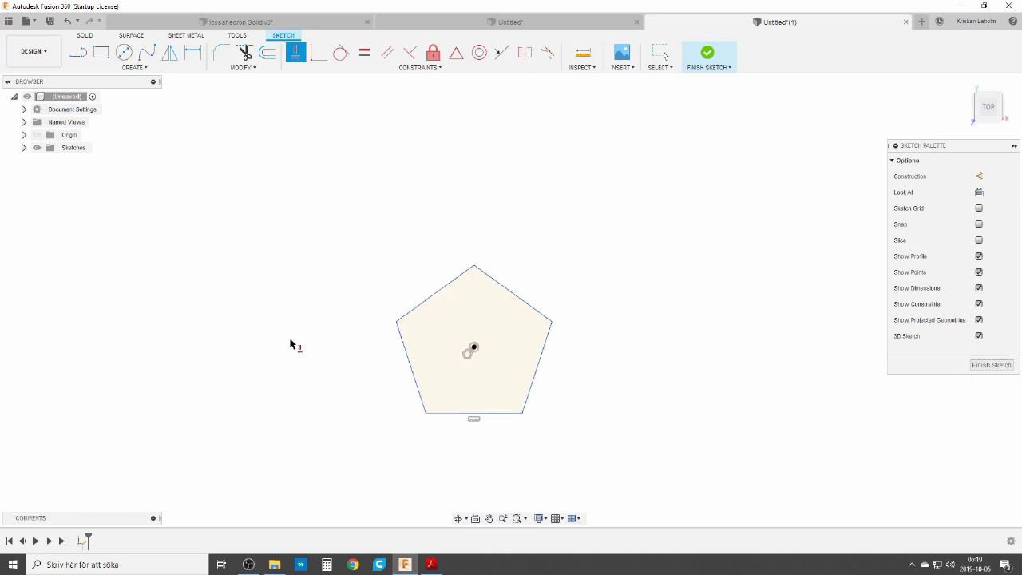
key("d")
left_click(506, 413)
left_click(493, 480)
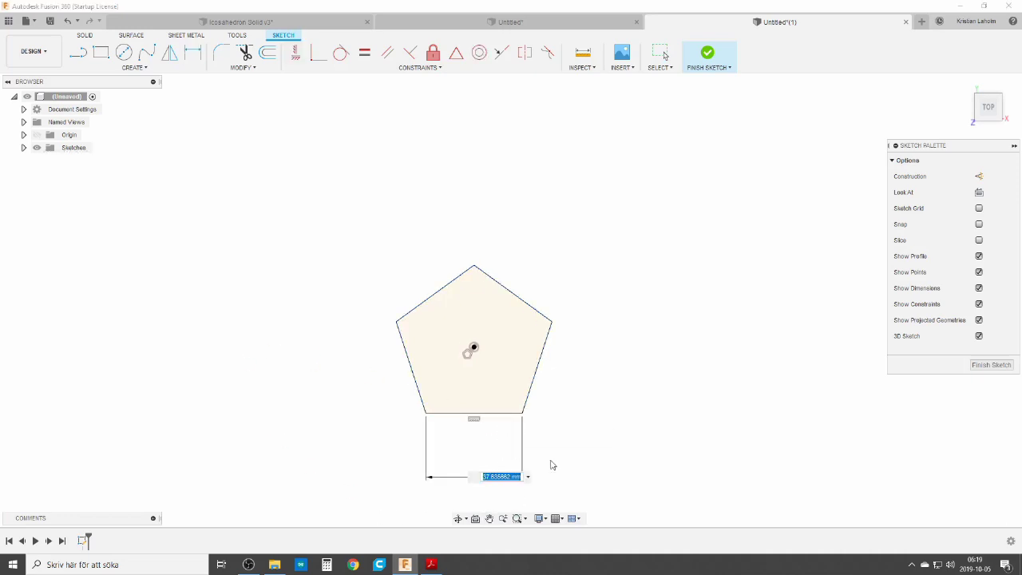
left_click(430, 565)
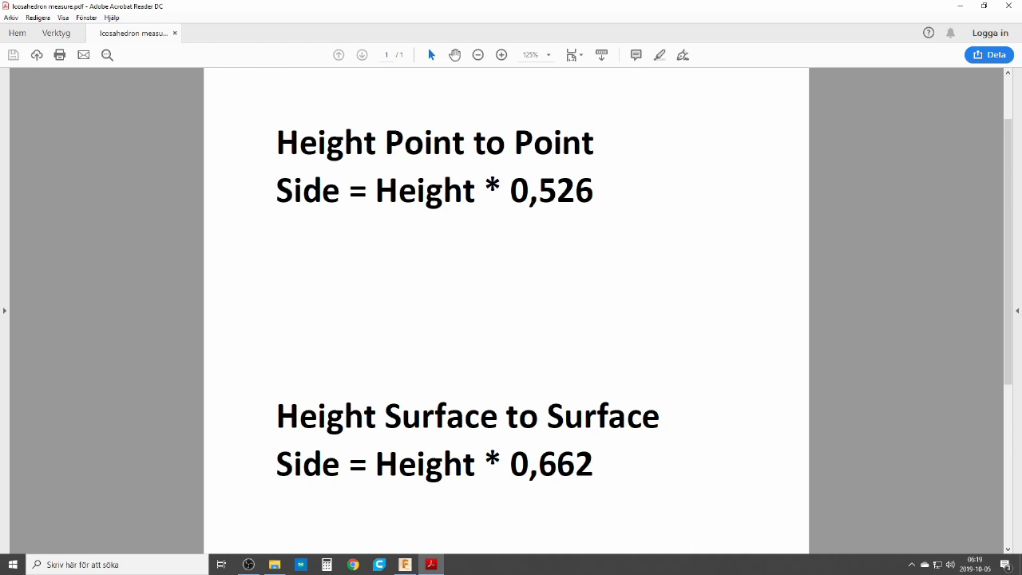
left_click(405, 564)
type("66.2")
key("Return")
key("d")
Draw a construction circle centred on the origin through the pentagon's top vertex
middle_click_drag(426, 388, 458, 324)
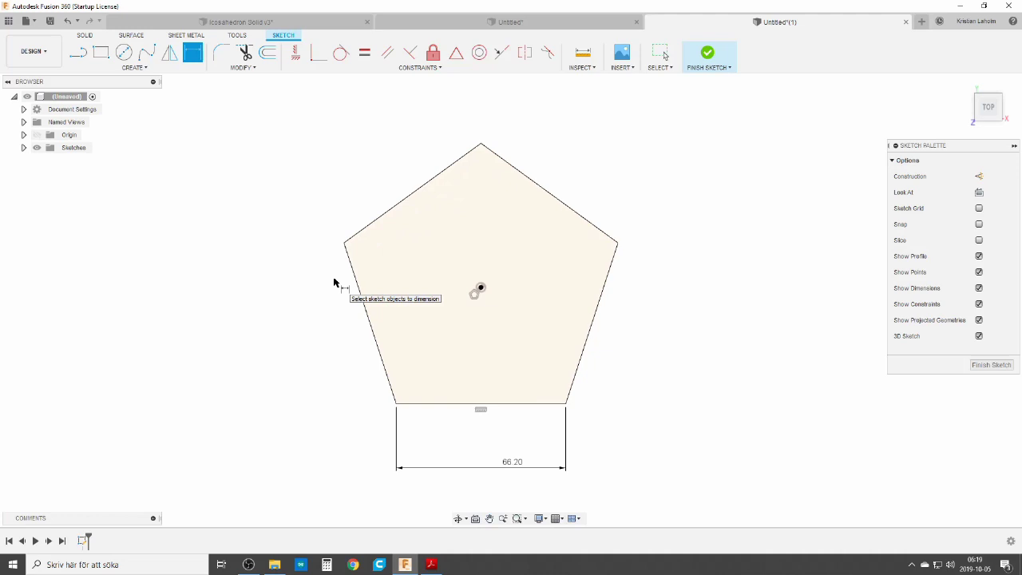
key("c")
left_click(481, 288)
left_click(481, 145)
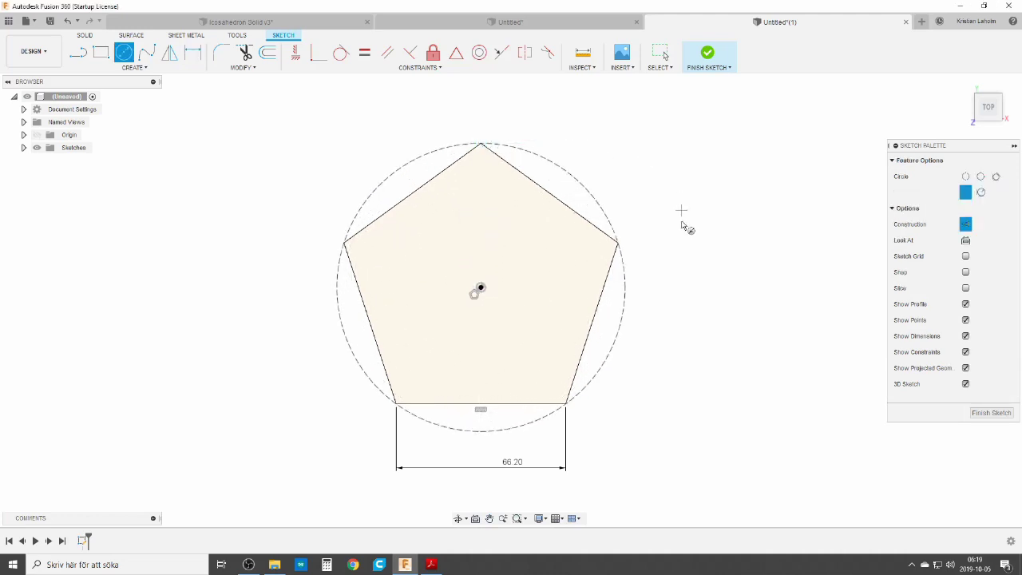
key("Escape")
Draw a vertical construction line from the pentagon's top vertex past its centre and make it equal in length to the upper right edge
key("l")
left_click(481, 144)
left_click(480, 311)
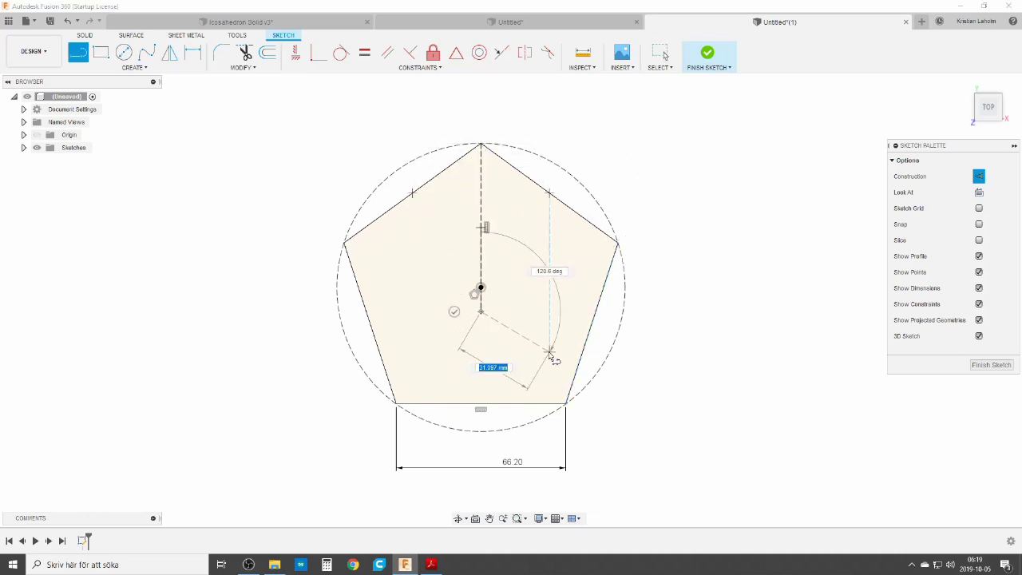
key("Escape")
left_click(481, 200)
left_click(549, 194, "shift")
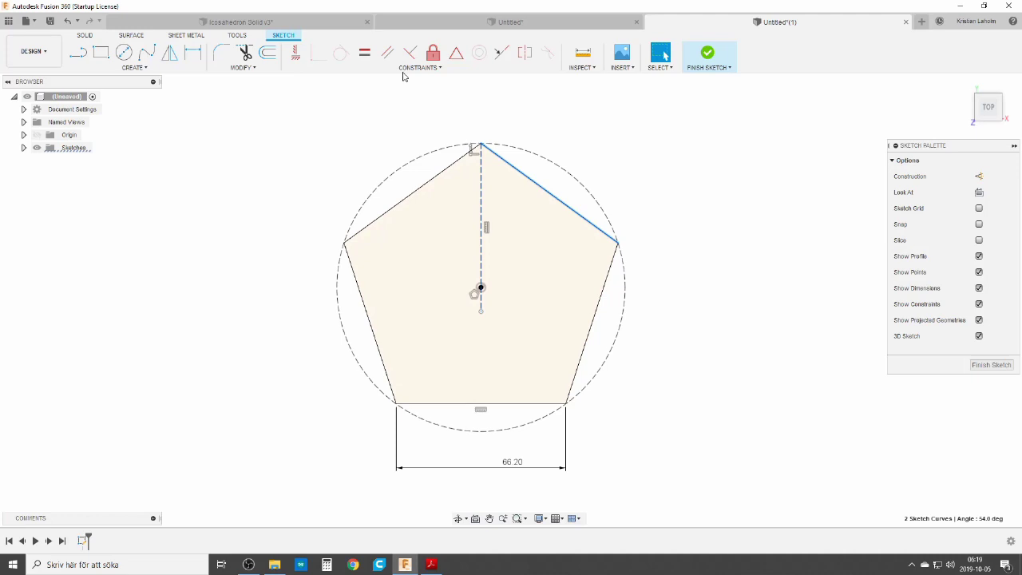
left_click(364, 52)
Draw a vertical construction line from the midpoint of the pentagon's bottom edge to the construction circle, and finish the sketch
key("l")
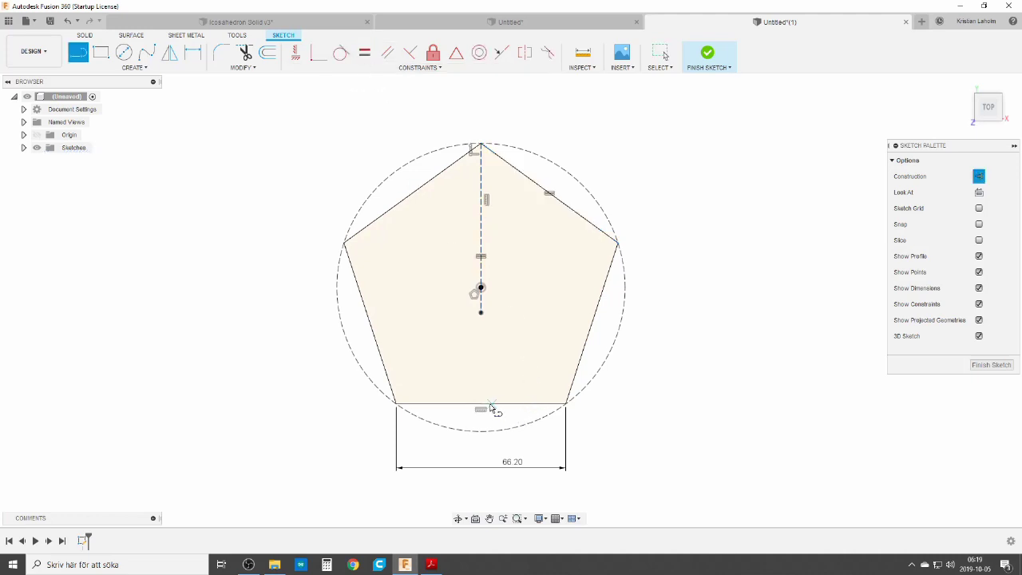
left_click(481, 405)
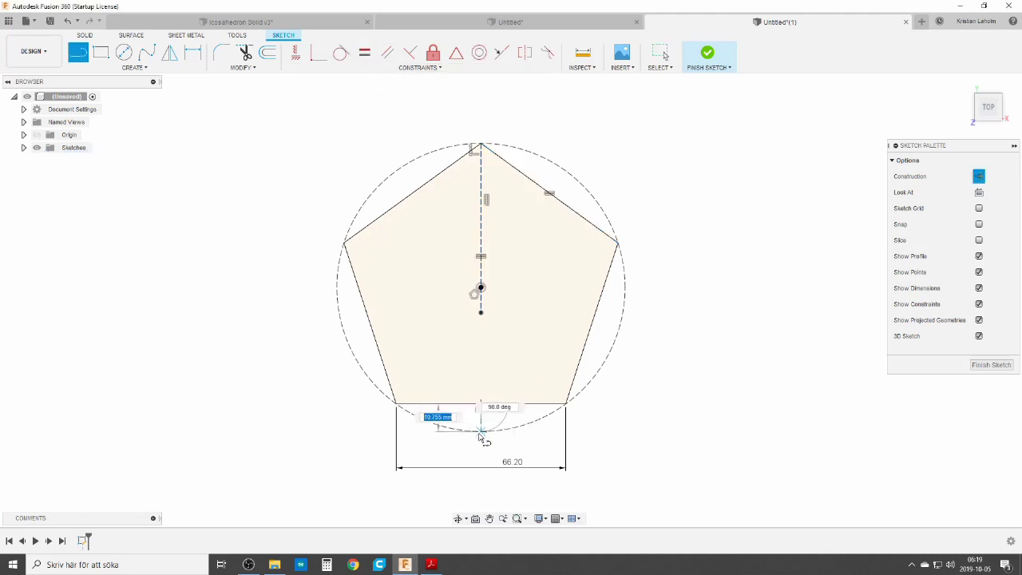
left_click(481, 432)
left_click(991, 364)
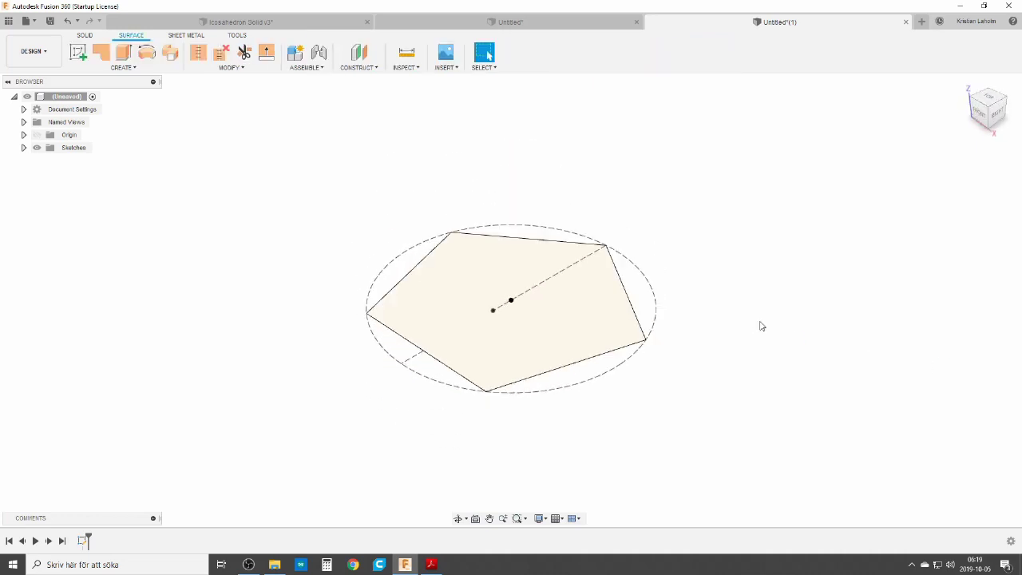
type("spro")
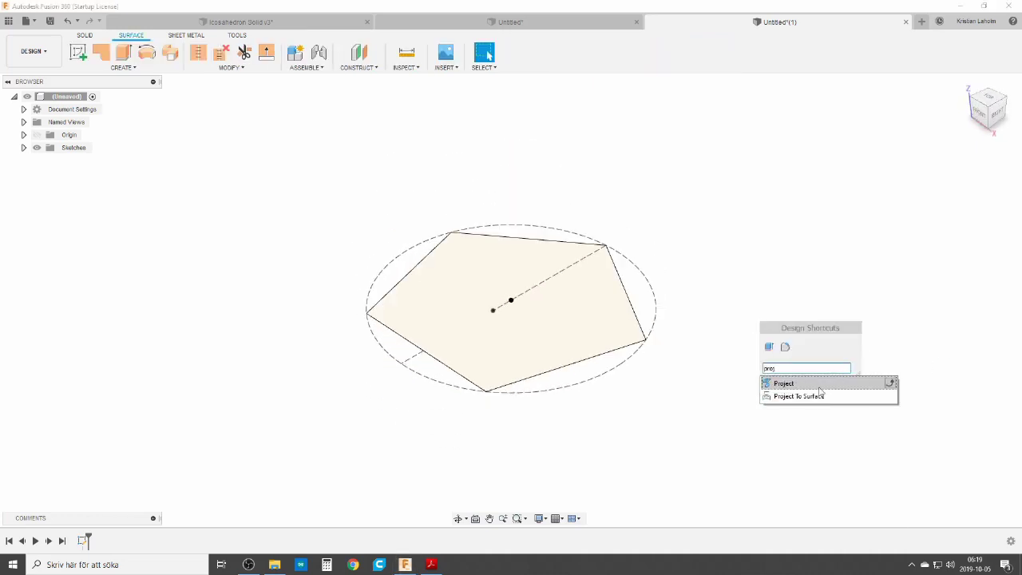
key("Return")
key("Escape")
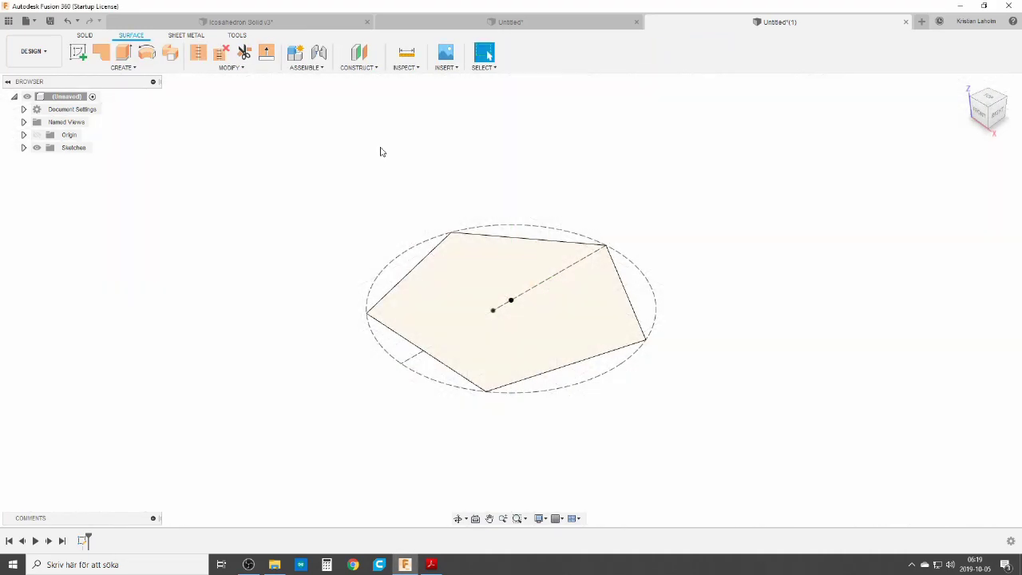
Start a sketch on the YZ plane and project the pentagon's vertex, the centre, the long line's inner end and the short construction line's ends
left_click(77, 53)
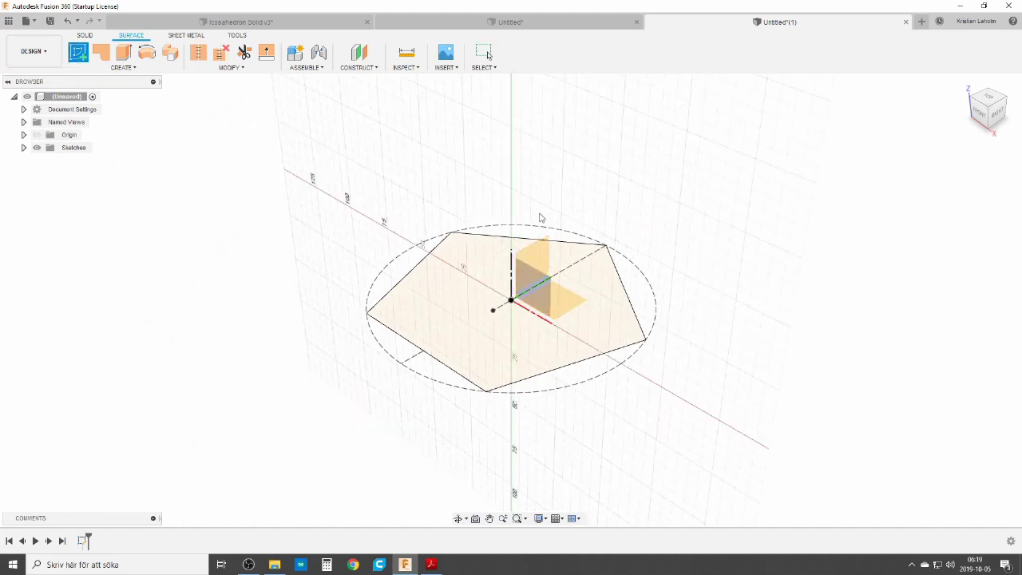
left_click(533, 268)
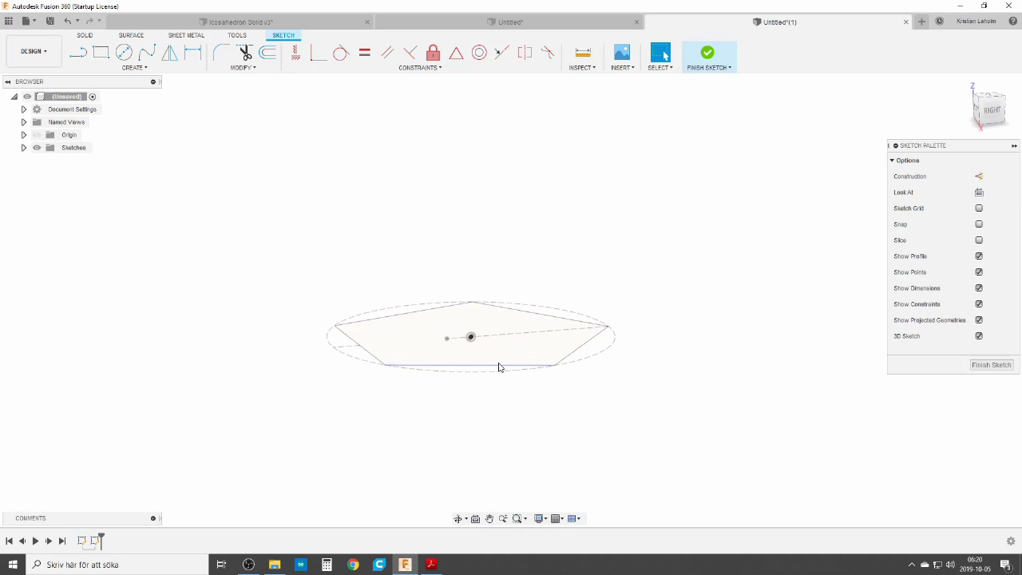
type("spro")
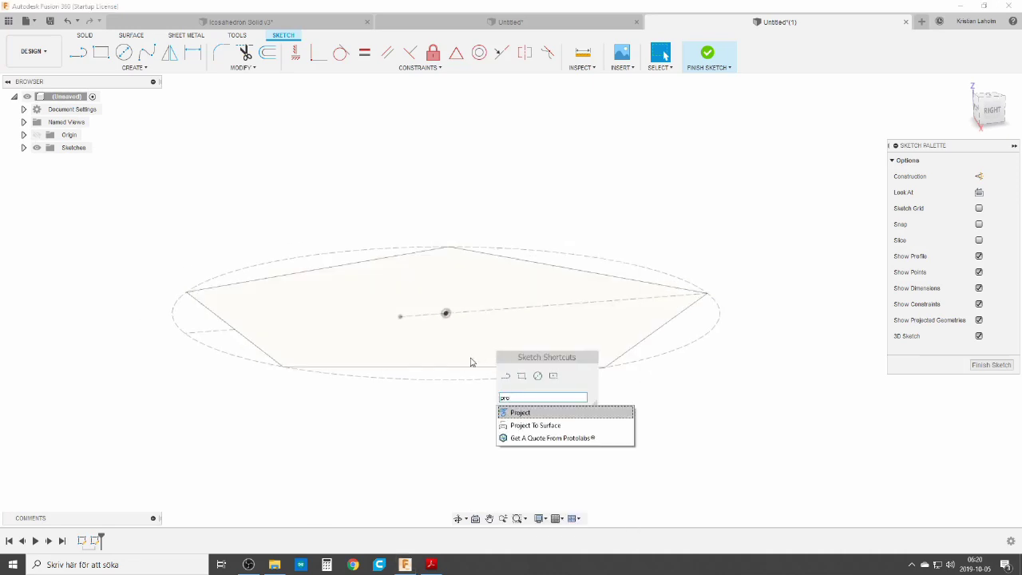
left_click(527, 414)
left_click(708, 293)
left_click(446, 314)
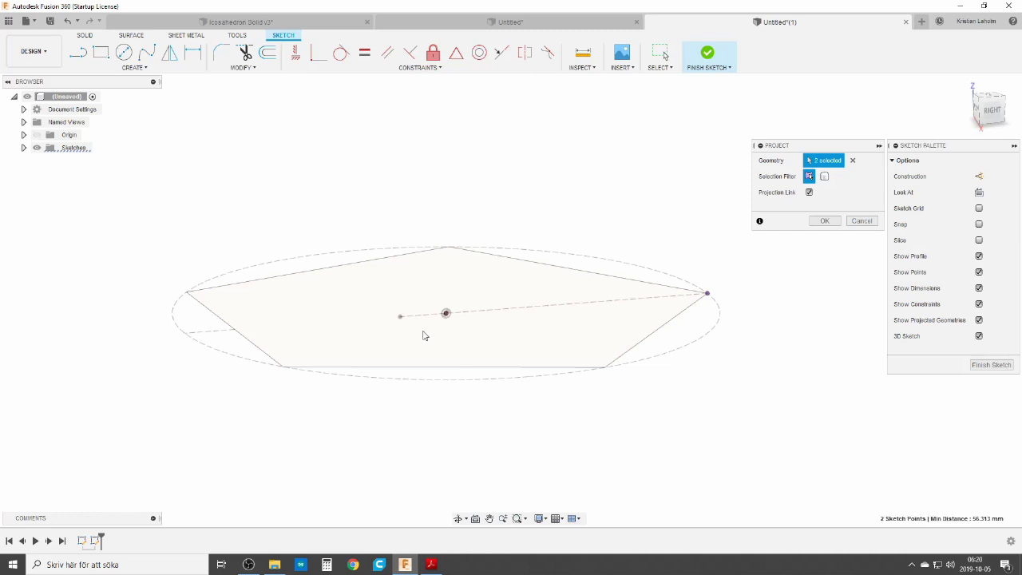
left_click(400, 317)
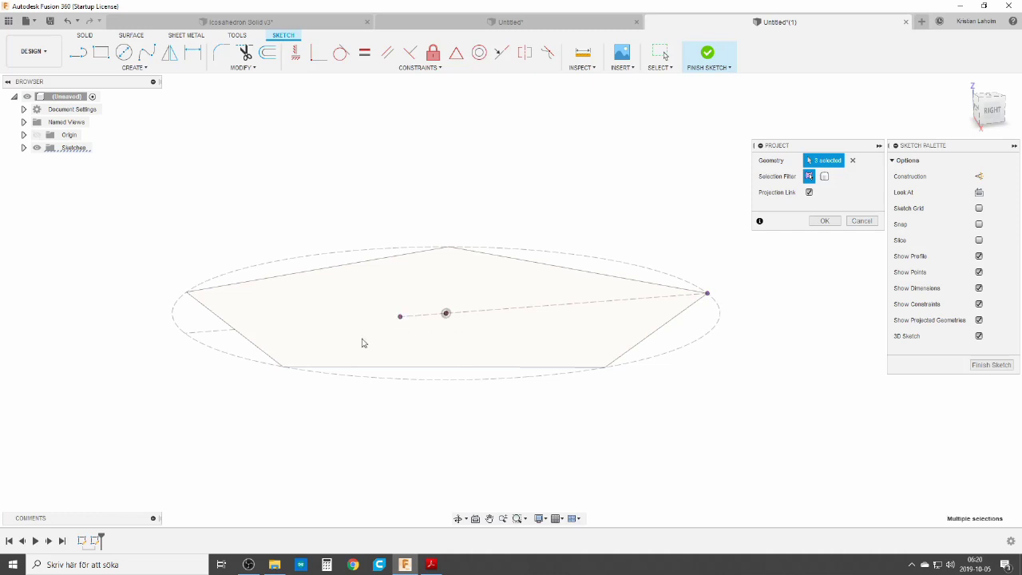
left_click(186, 336)
left_click(825, 221)
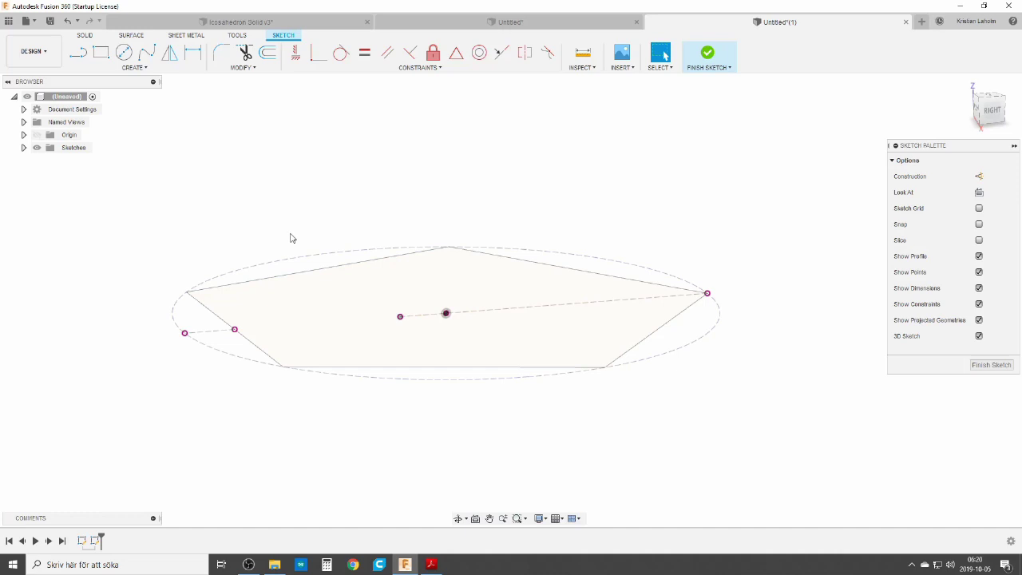
Draw a construction circle centred on the projected pentagon vertex and passing through the long construction line's inner end
key("c")
key("x")
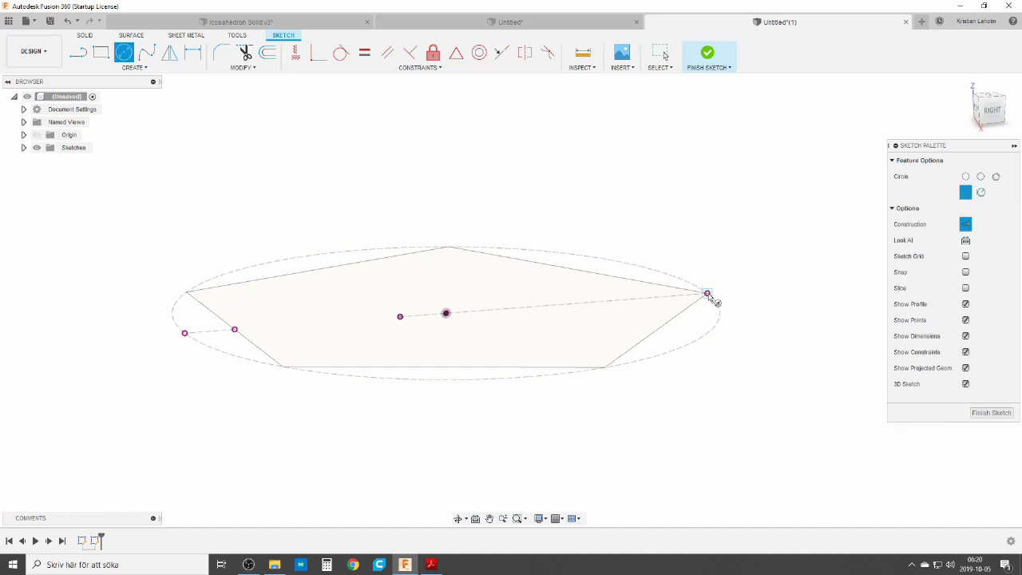
left_click(695, 299)
left_click(400, 317)
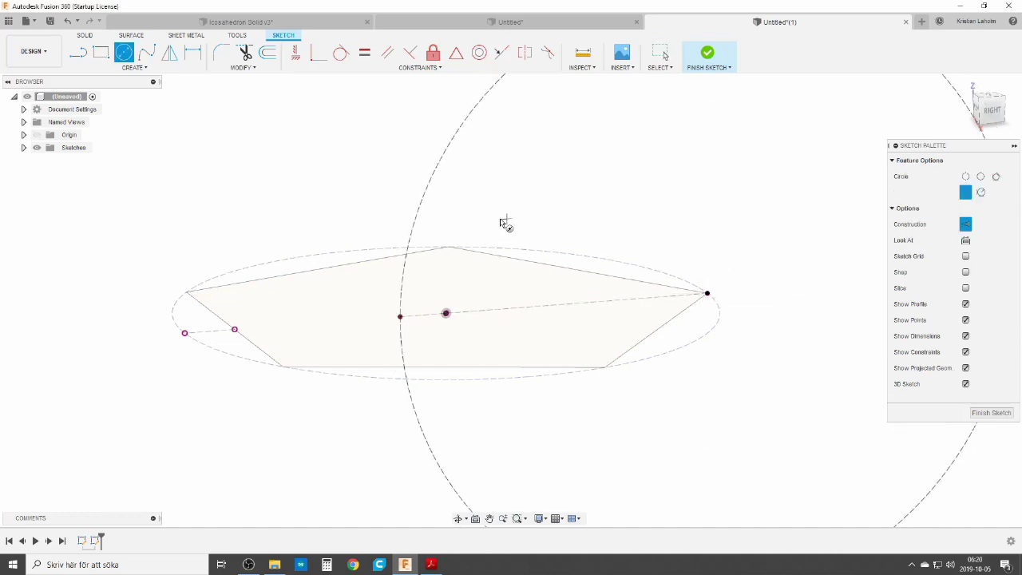
key("Escape")
Draw a construction line from the pentagon's centre up to the circle and constrain it vertical
key("l")
left_click(446, 313)
left_click(456, 135)
key("Escape")
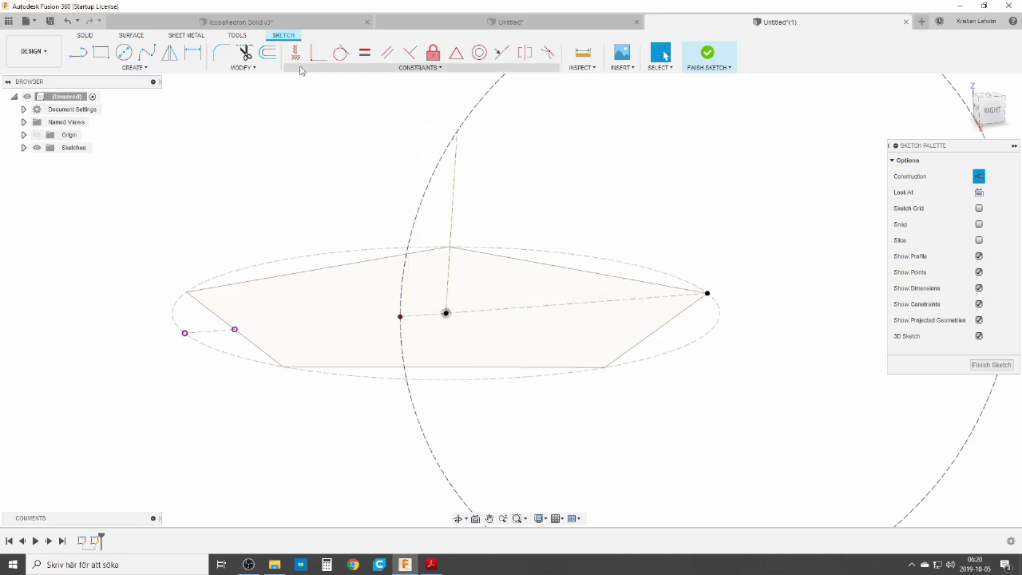
left_click(296, 56)
left_click(452, 200)
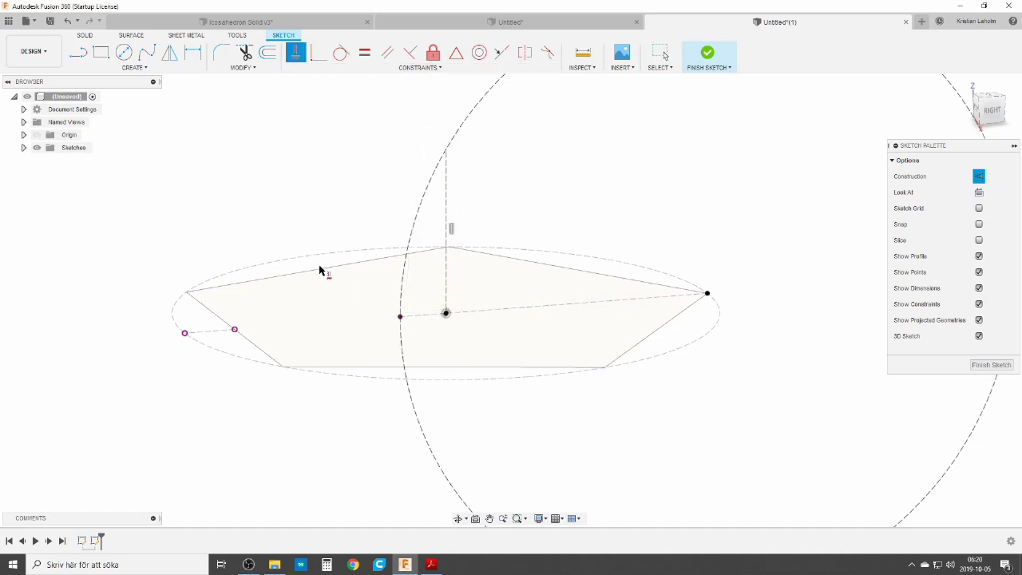
Draw a second construction circle centred on the pentagon edge's midpoint and passing through the vertical line's upper end
key("c")
left_click(234, 329)
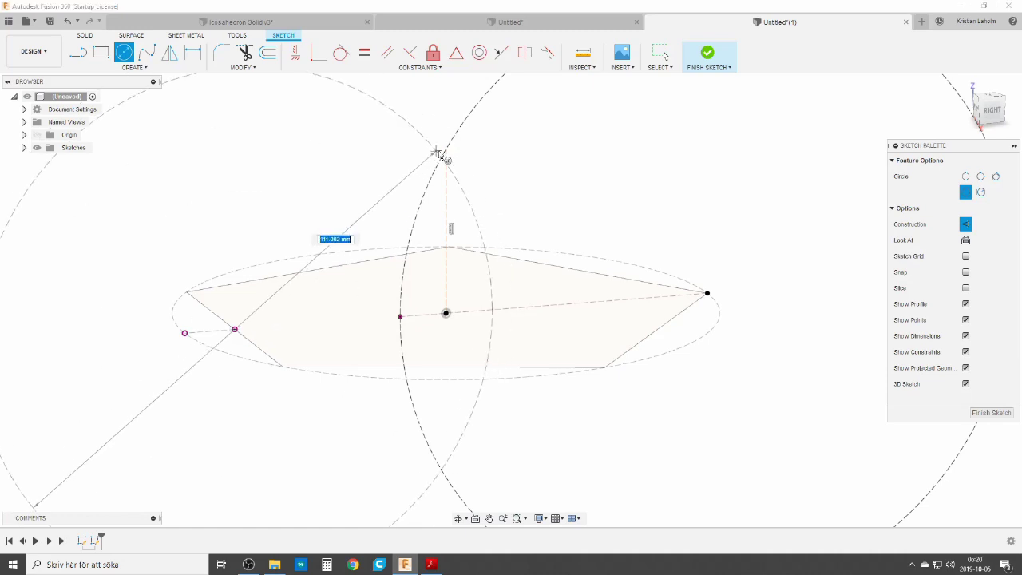
left_click(449, 155)
scroll(211, 403, "down", 3)
middle_click_drag(279, 410, 312, 386)
Draw a construction line from the short line's outer end down to the second circle and constrain it vertical
key("l")
left_click(238, 332)
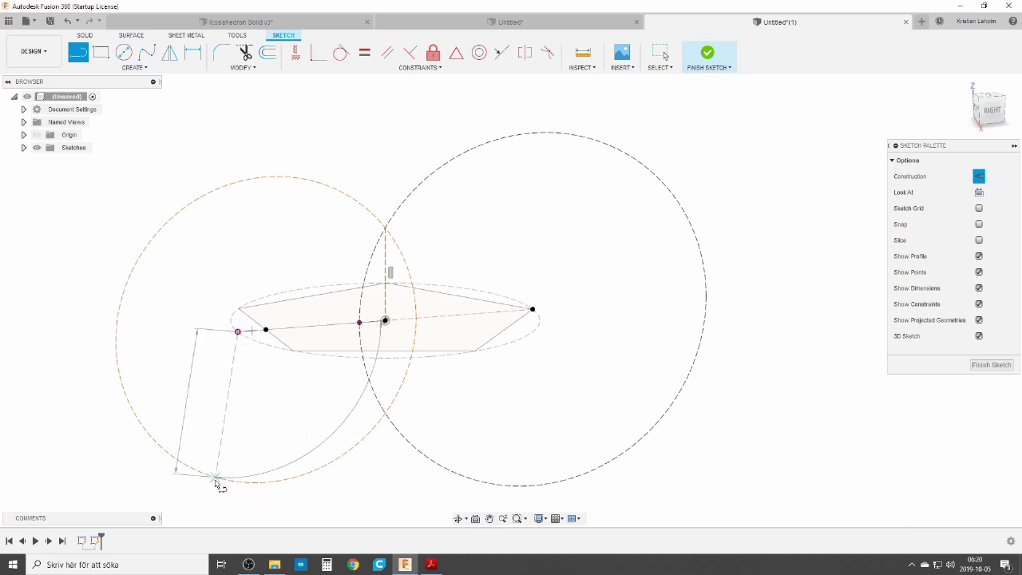
left_click(216, 478)
key("Escape")
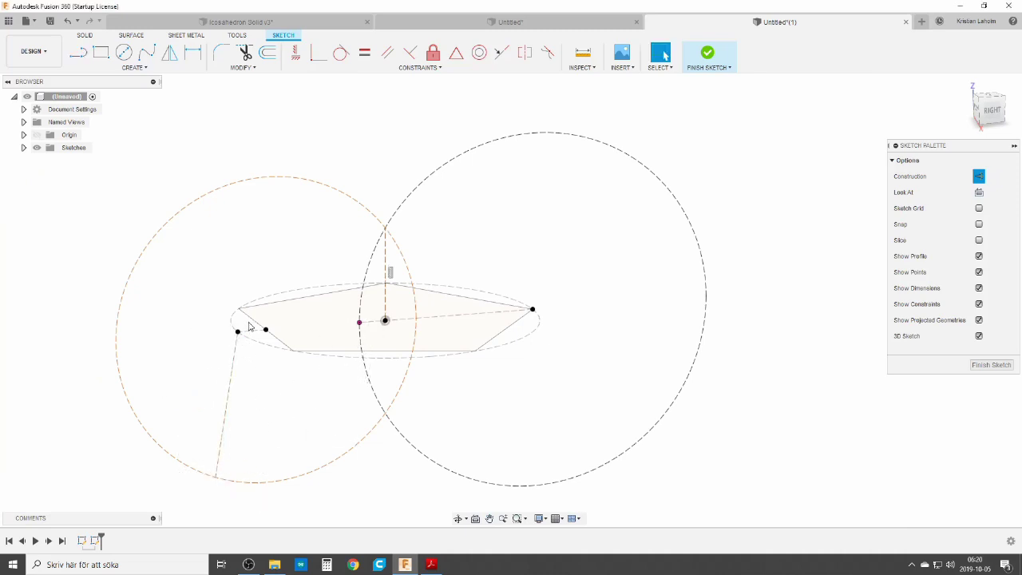
left_click(295, 52)
left_click(228, 406)
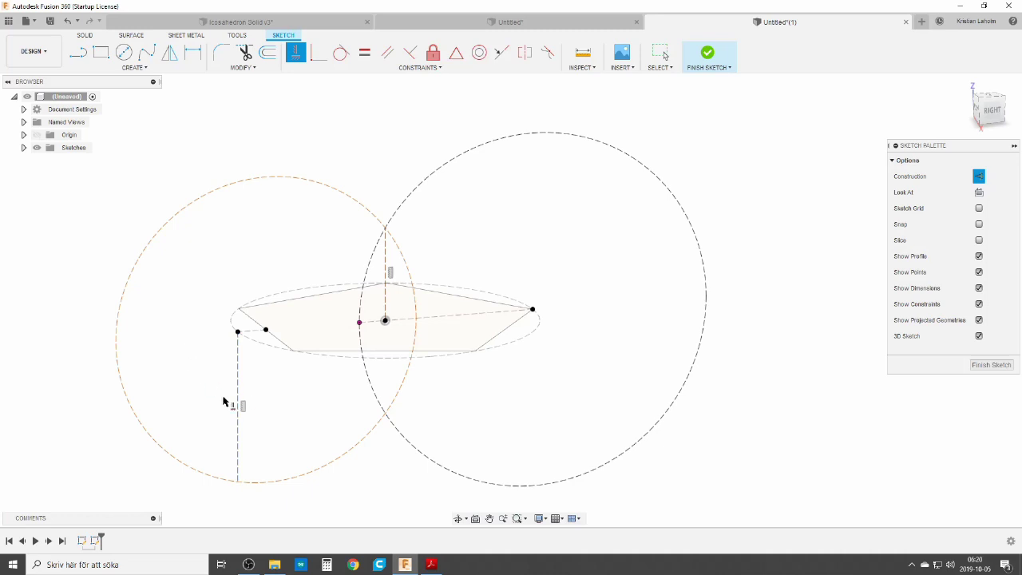
Draw a construction line inward from the lower vertical line's midpoint, align its free end vertically with the pentagon's centre, and finish the sketch
key("l")
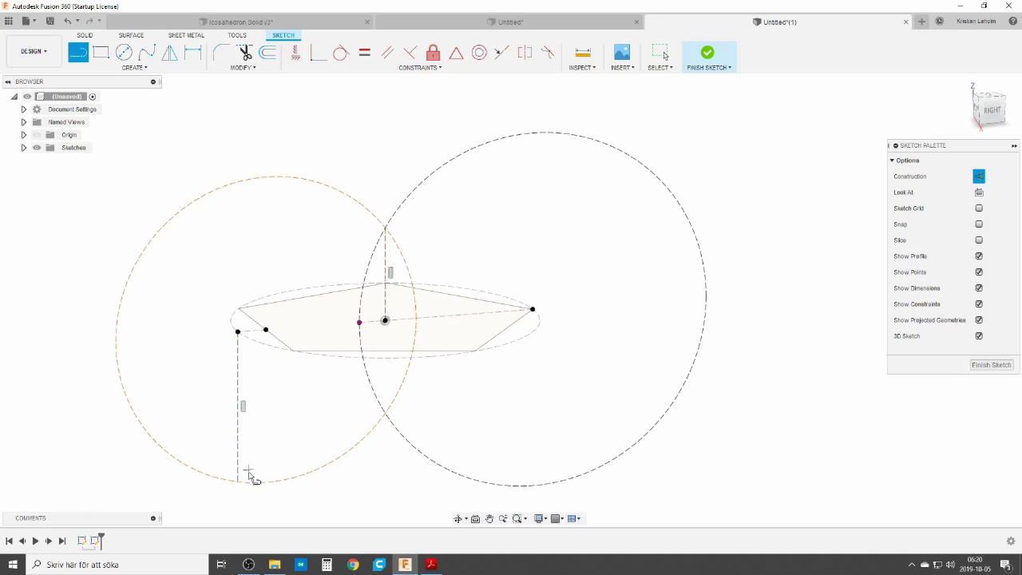
left_click(239, 406)
left_click(344, 400)
key("Escape")
left_click(295, 52)
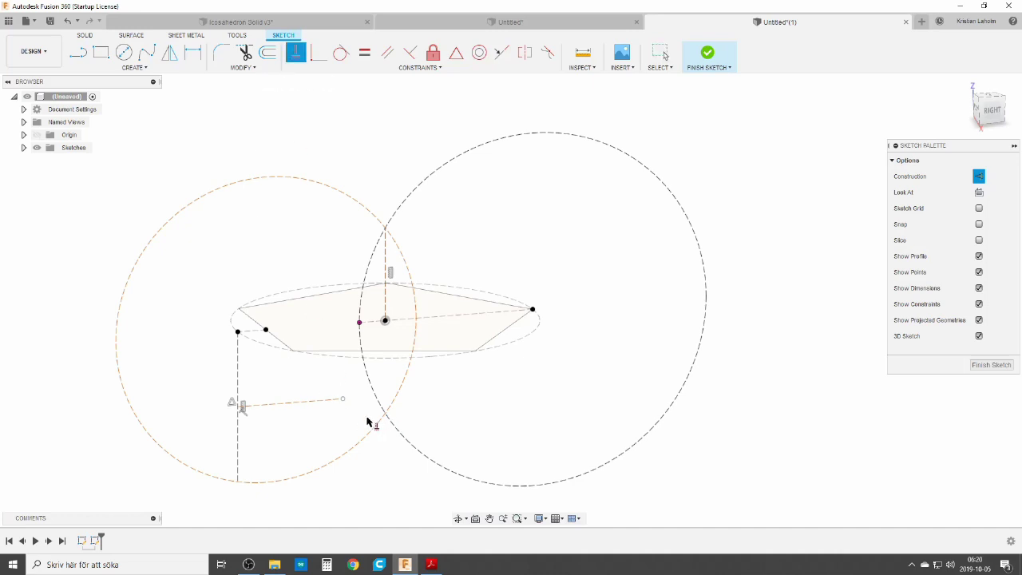
left_click(343, 399)
left_click(386, 321)
left_click(990, 364)
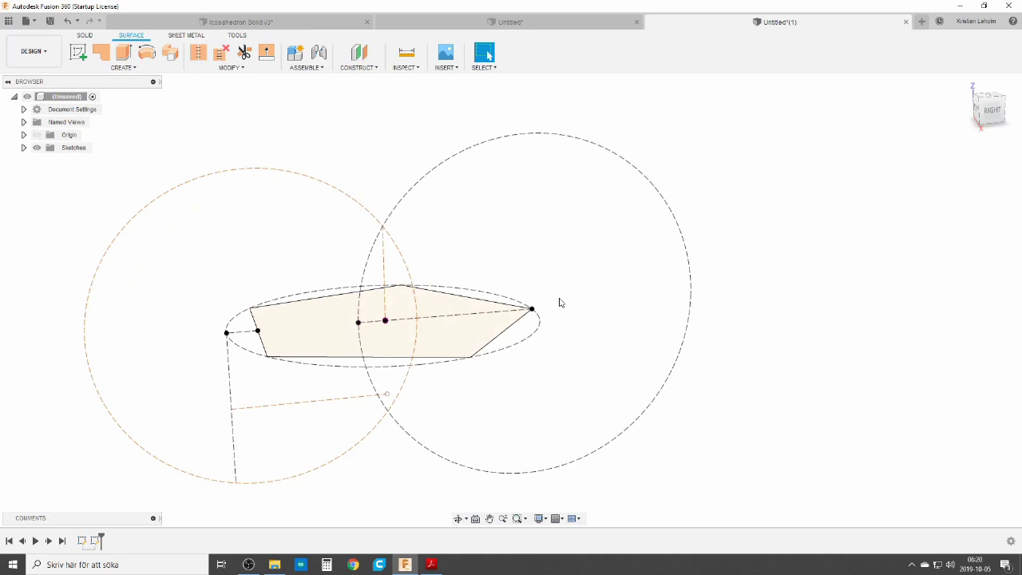
Reopen the YZ-plane sketch and draw construction lines from the inward line's free end to the pentagon's vertex and the opposite edge's midpoint
key("s")
double_click(97, 542)
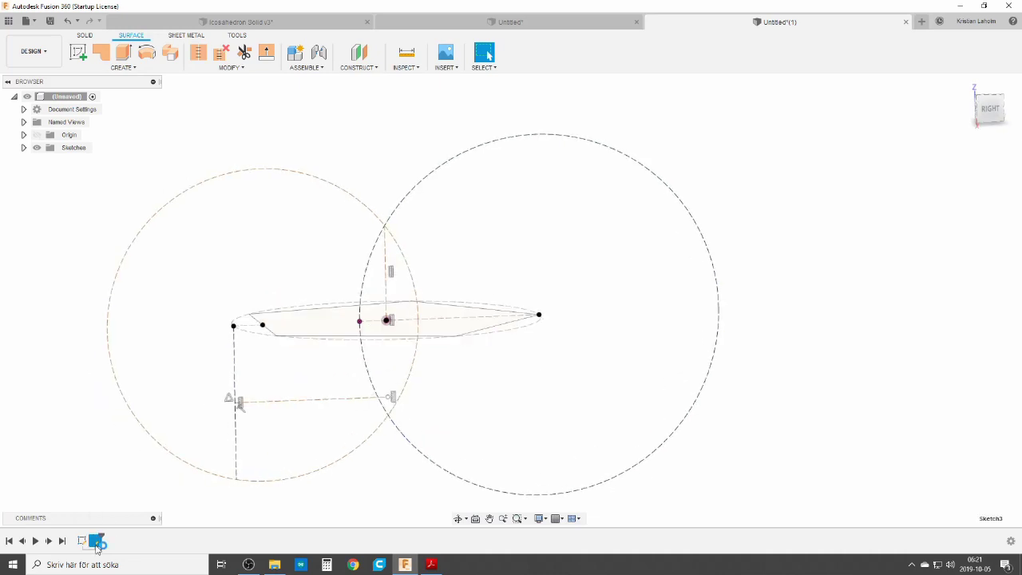
mouse_move(363, 423)
middle_mouse_down("shift")
mouse_move(338, 429)
mouse_move(345, 440)
middle_mouse_up("shift")
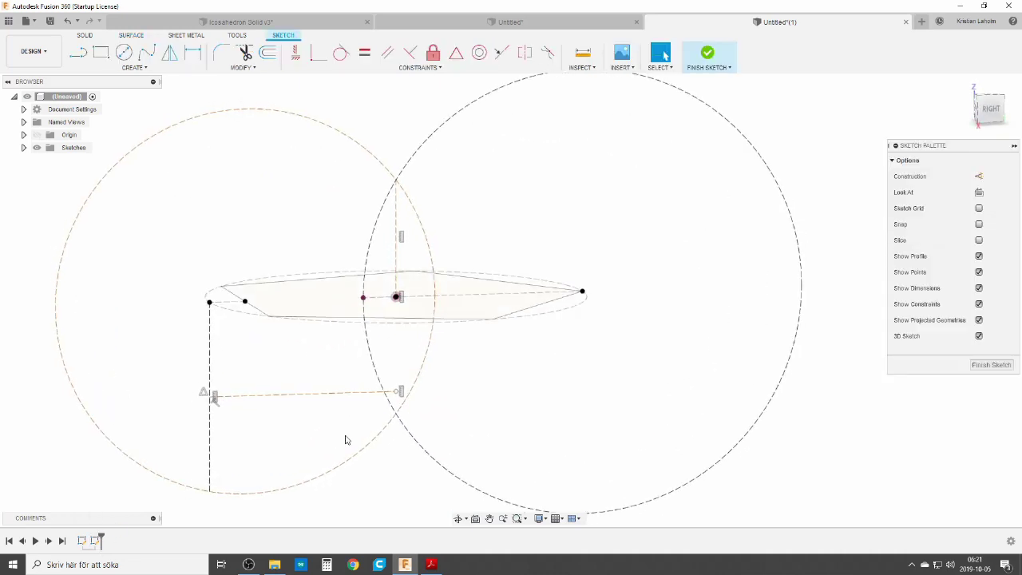
key("l")
key("x")
left_click(583, 292)
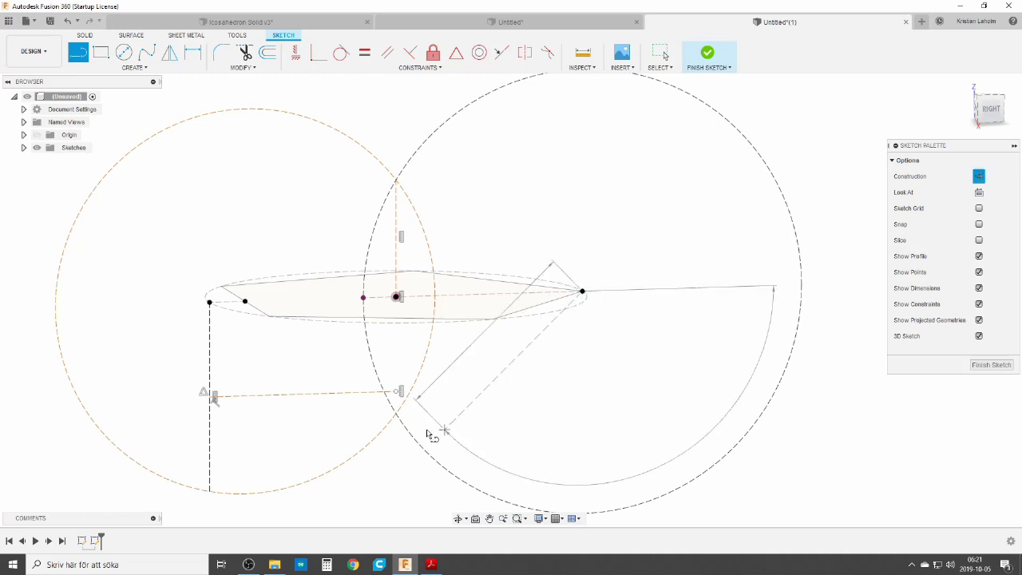
left_click(401, 391)
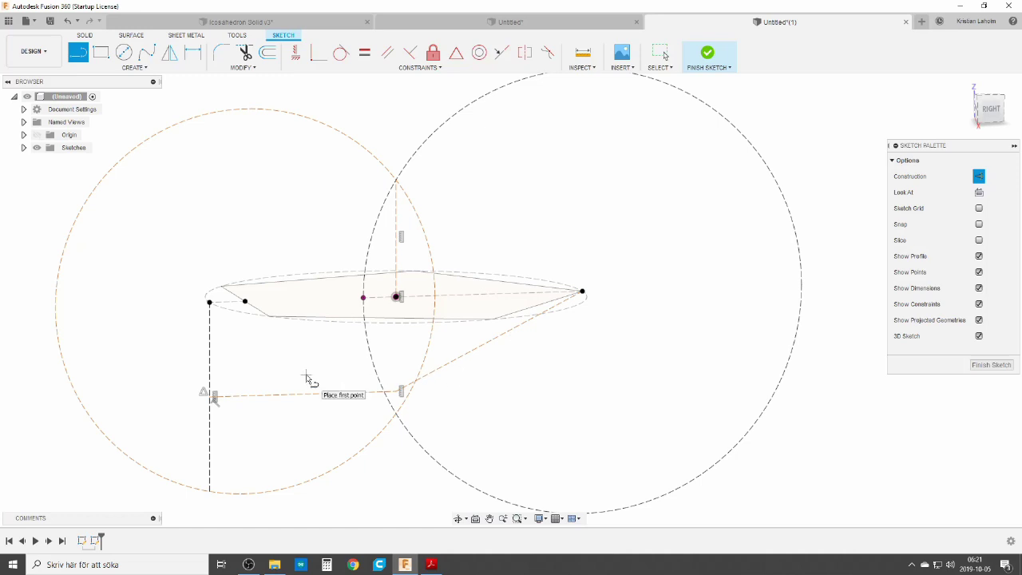
left_click(399, 393)
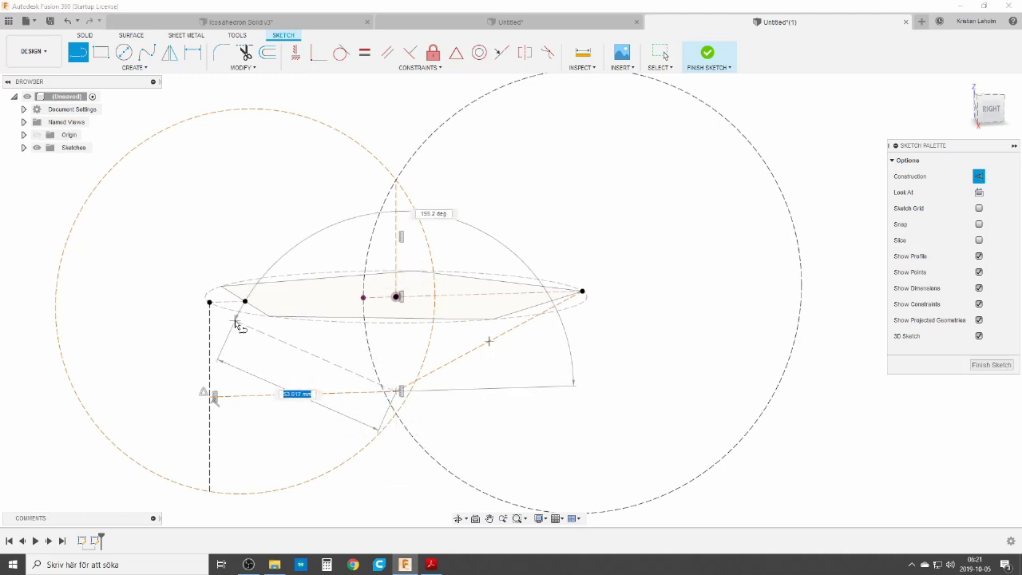
left_click(245, 301)
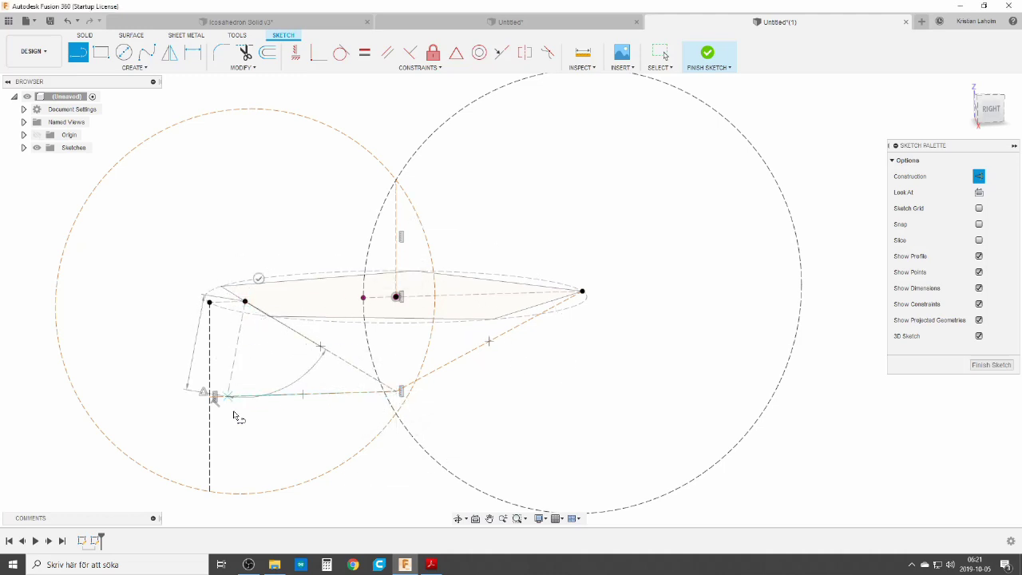
left_click(990, 364)
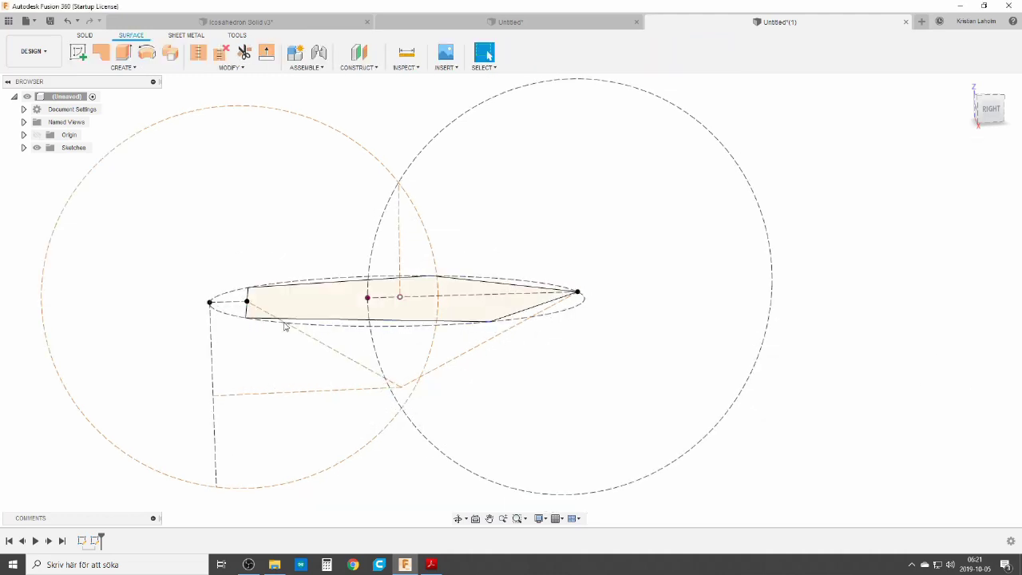
Create a plane at a 0 degree angle through the sketch line running from the pentagon edge's midpoint to the icosahedron's centre
left_click(372, 69)
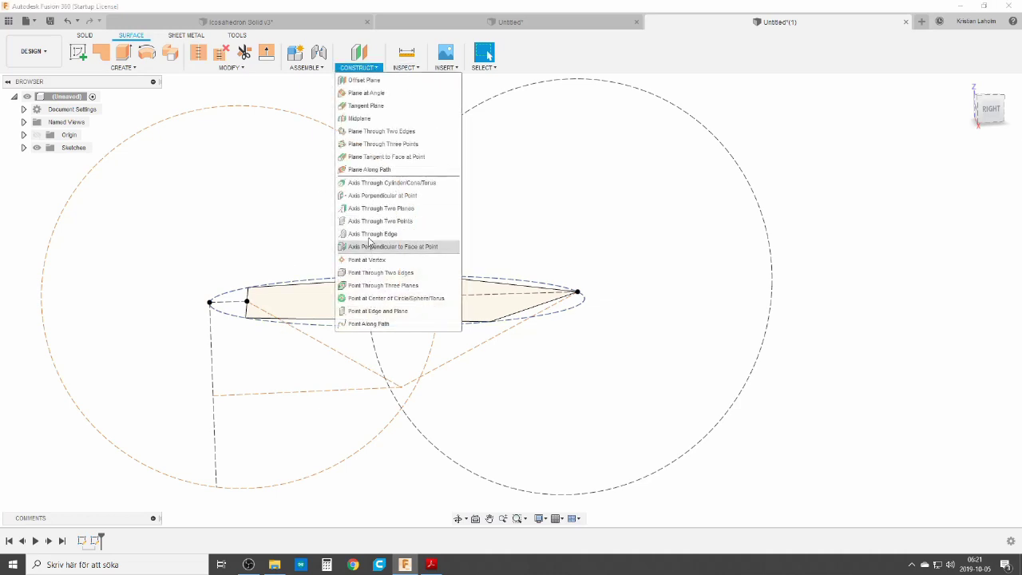
left_click(369, 93)
mouse_move(274, 372)
middle_mouse_down("shift")
mouse_move(269, 359)
mouse_move(301, 358)
middle_mouse_up("shift")
left_click(362, 341)
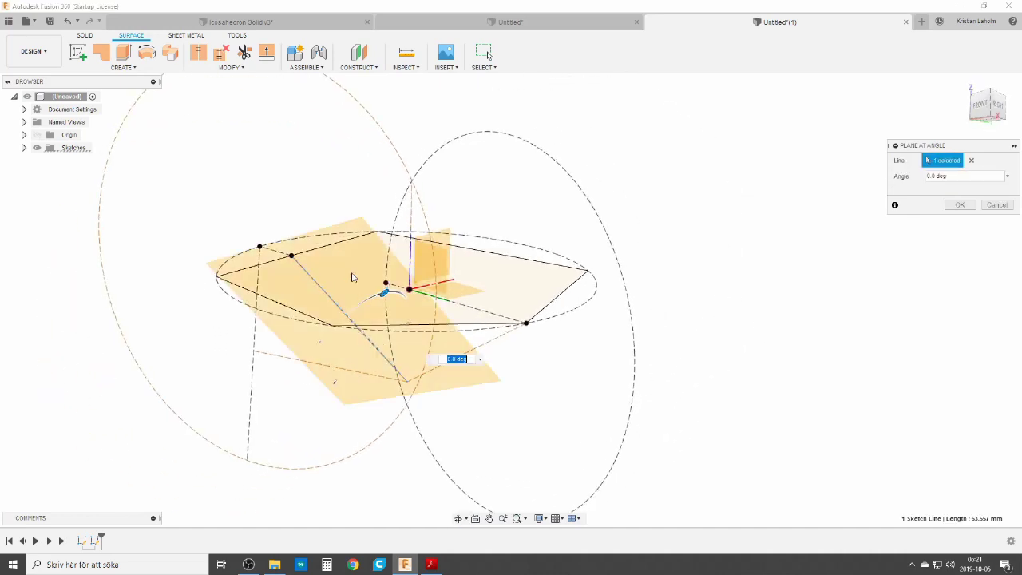
left_click(960, 205)
Loft a surface from the pentagon profile to the upper end point of the vertical line as a new body
mouse_move(502, 362)
middle_mouse_down("shift")
mouse_move(496, 422)
mouse_move(502, 342)
mouse_move(536, 255)
middle_mouse_up("shift")
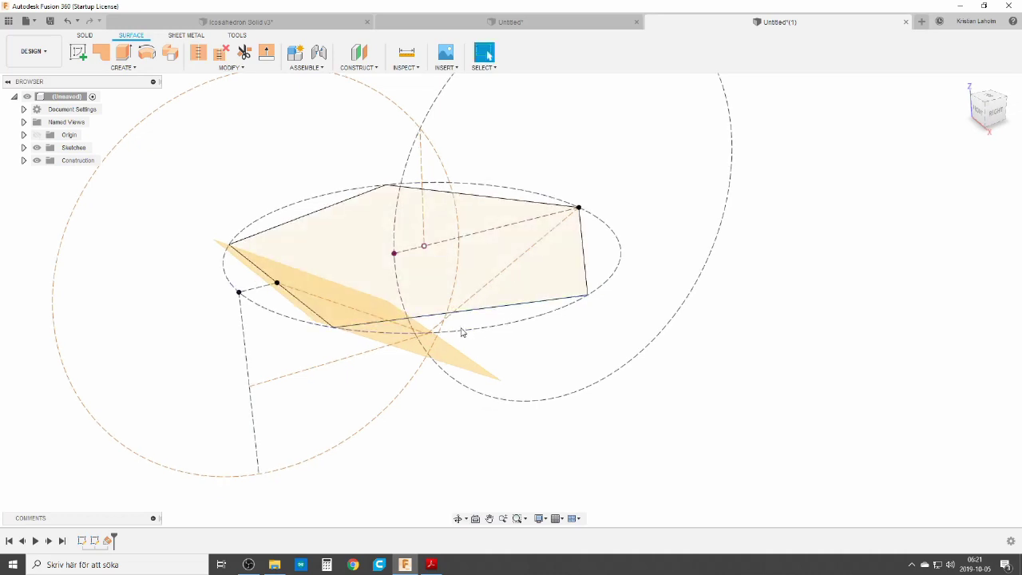
mouse_move(506, 369)
middle_mouse_down("shift")
mouse_move(504, 360)
mouse_move(250, 309)
middle_mouse_up("shift")
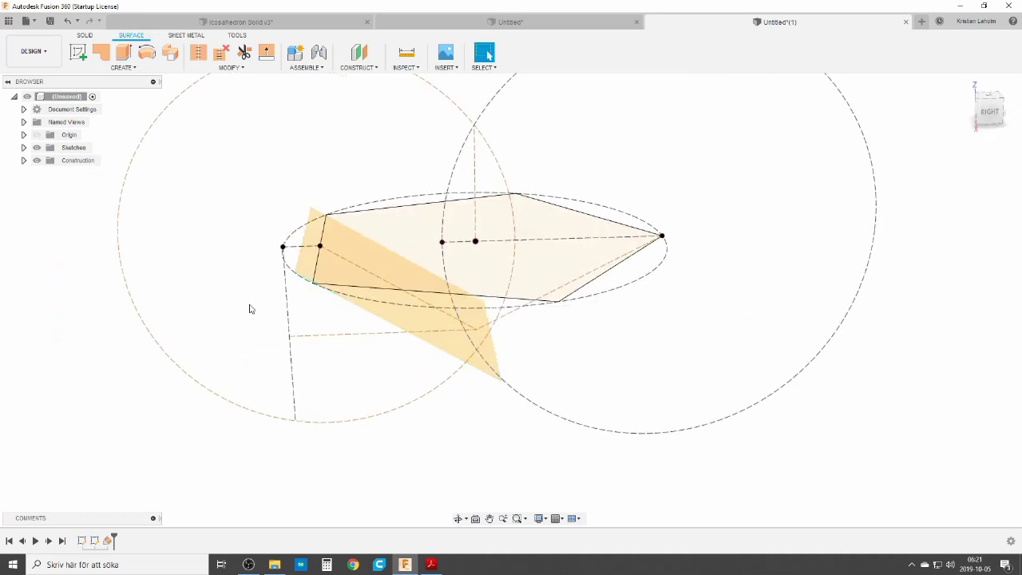
type("sloft")
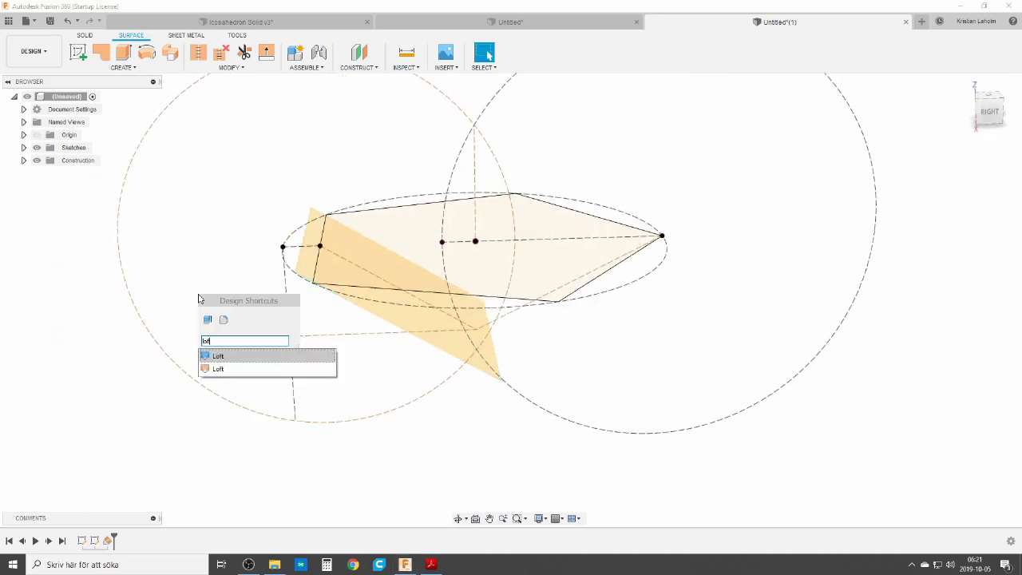
left_click(221, 369)
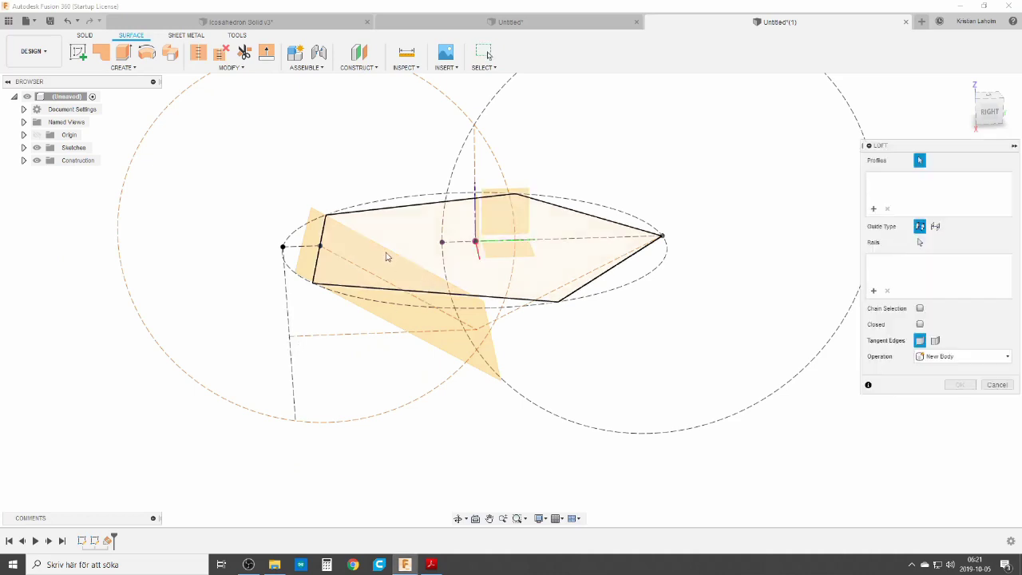
left_click(380, 253)
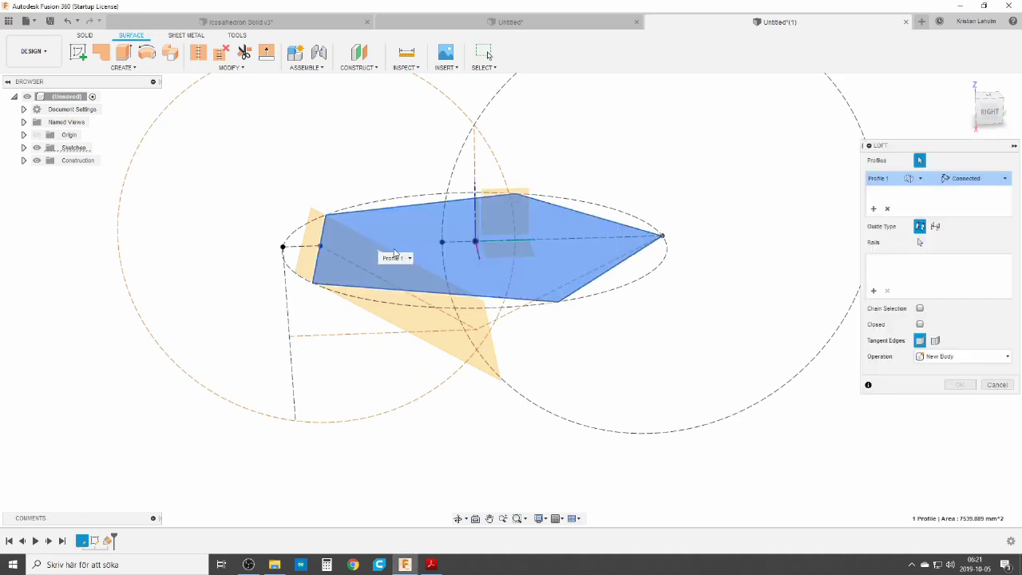
left_click(475, 126)
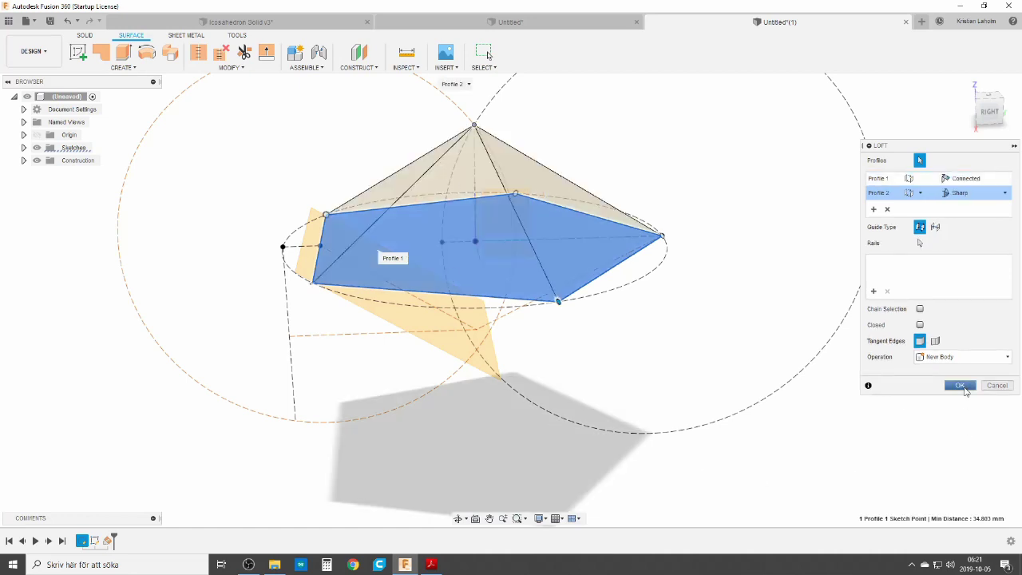
left_click(961, 386)
Circular-pattern the lofted surface body 5 times around the sketch line from the pentagon's vertex to the icosahedron's centre
type("scirc")
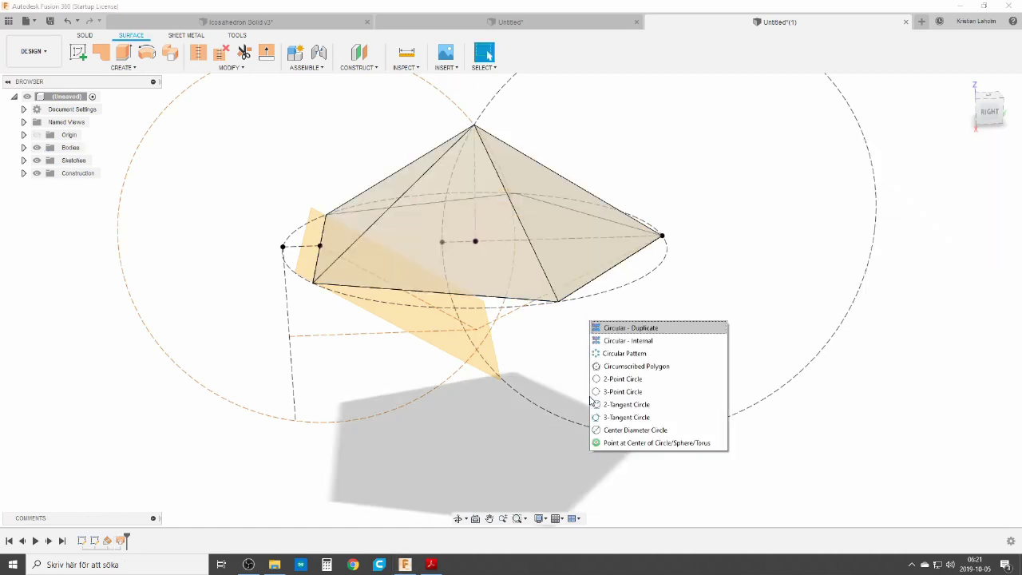
left_click(643, 353)
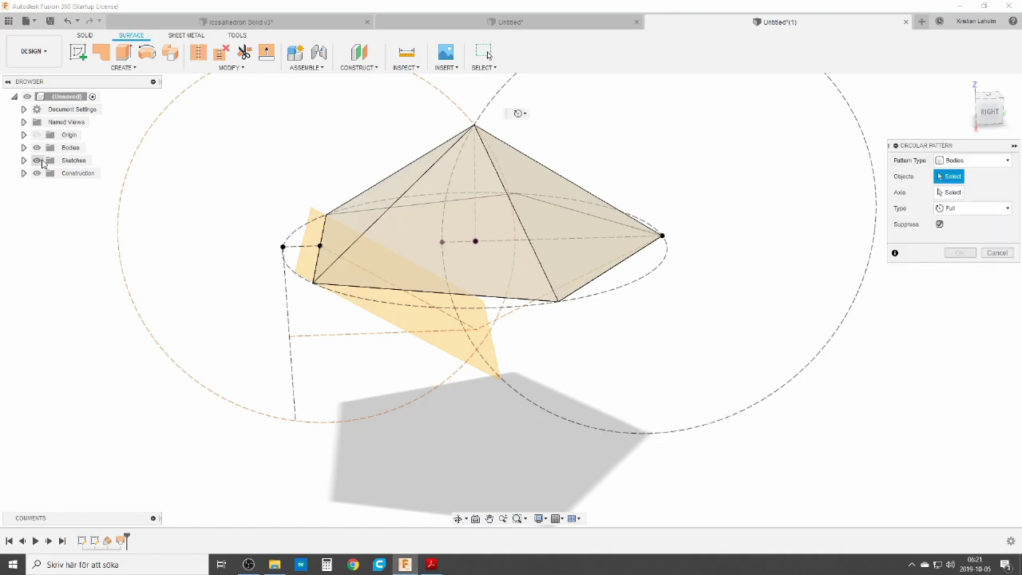
left_click(24, 148)
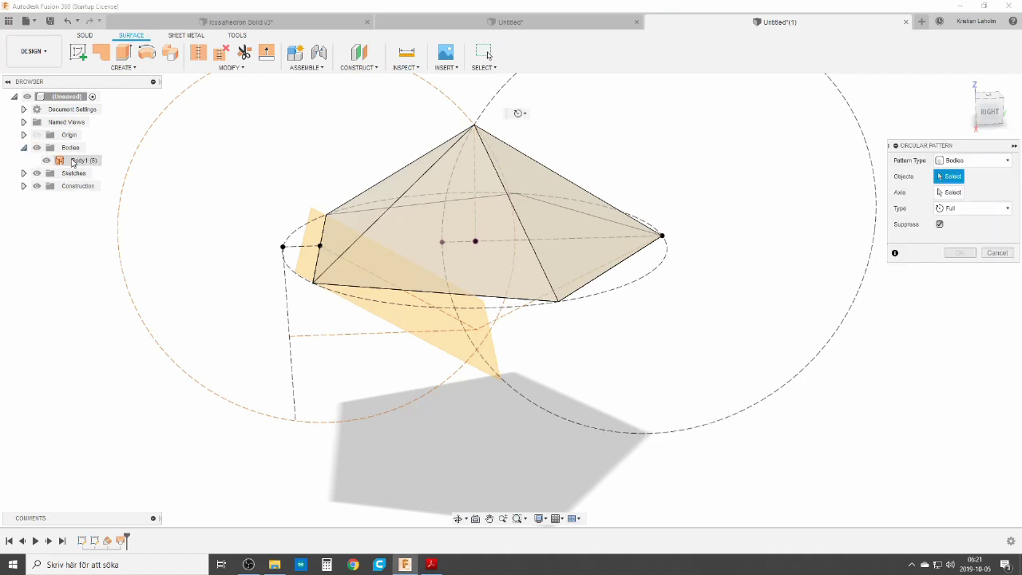
left_click(83, 161)
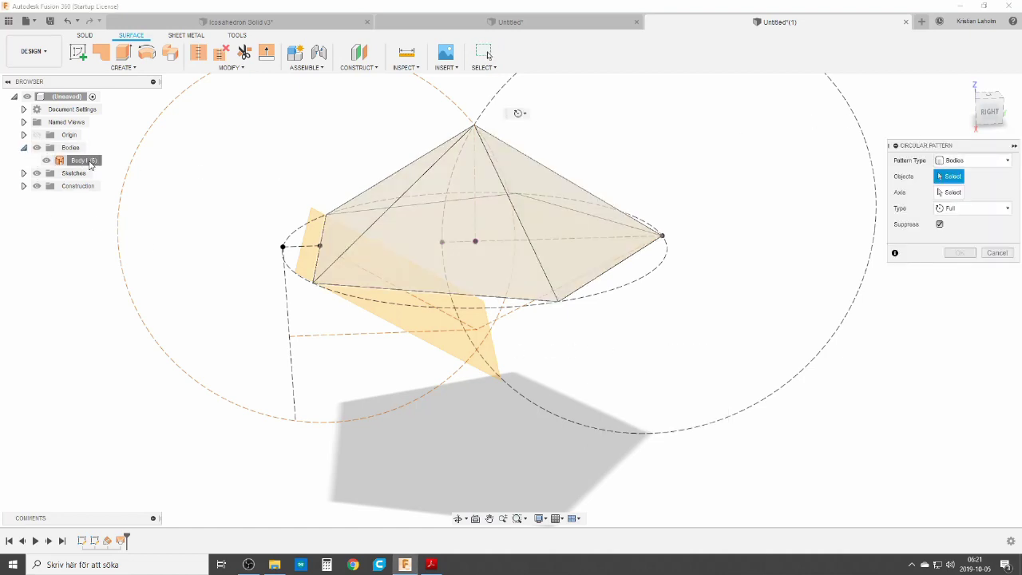
left_click(954, 193)
middle_click_drag(660, 354, 643, 327, "shift")
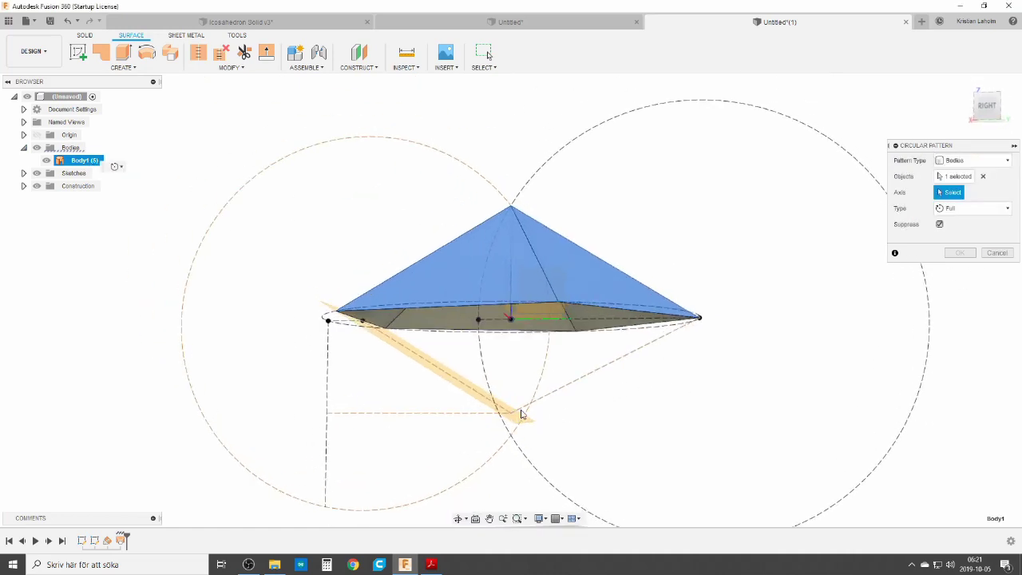
left_click(615, 365)
type("5")
key("Return")
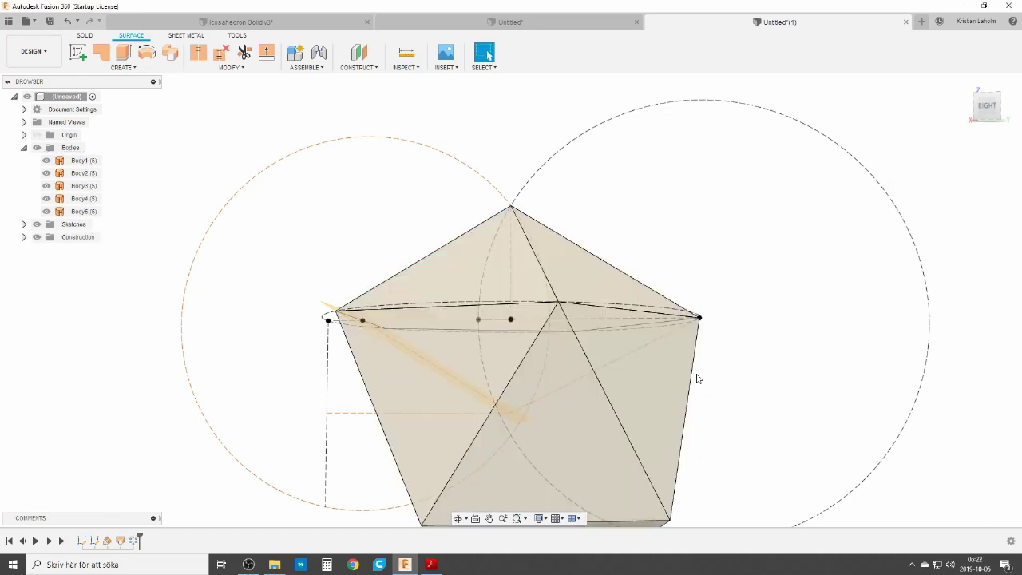
Hide the sketches and mirror the original pentagonal cap body, Body1, across the angled construction plane
middle_click_drag(184, 407, 317, 404, "shift")
key("Escape")
key("F6")
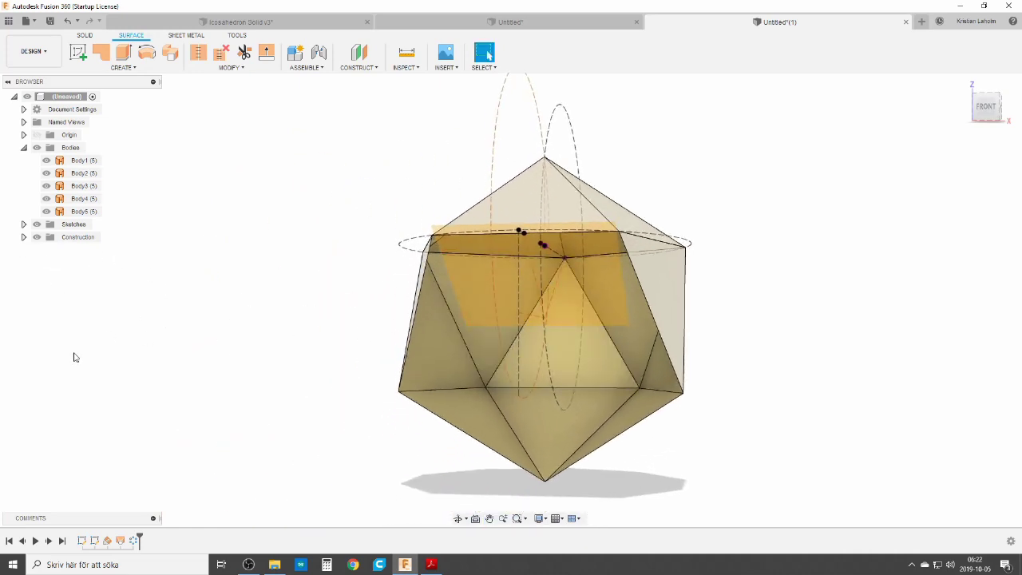
left_click(36, 225)
type("smirr")
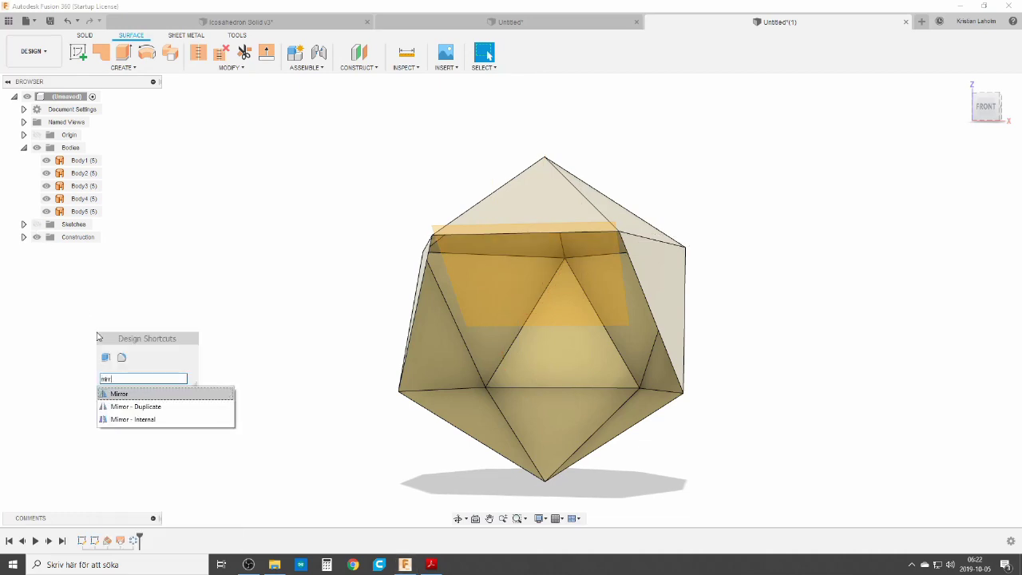
left_click(118, 395)
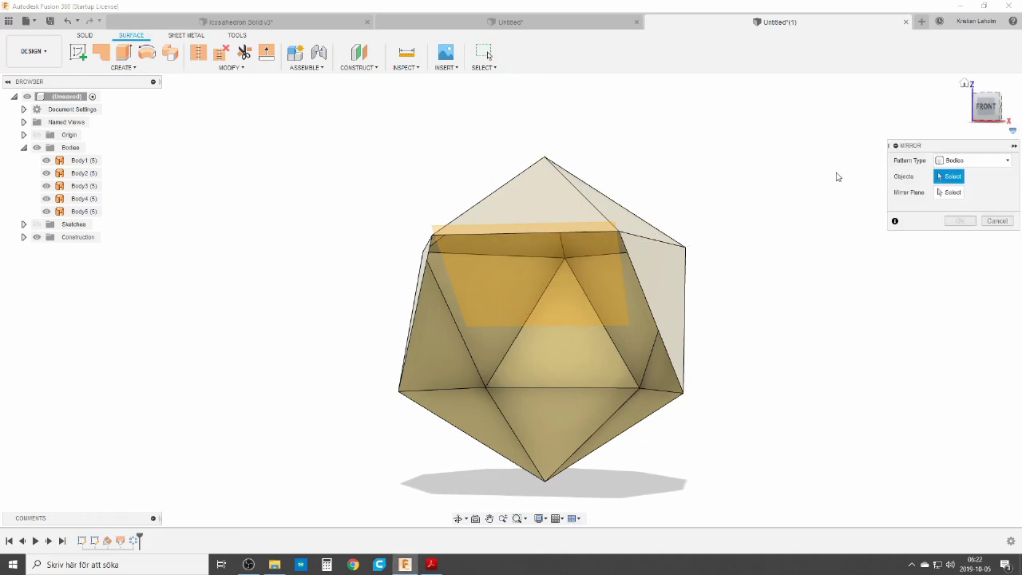
left_click(83, 161)
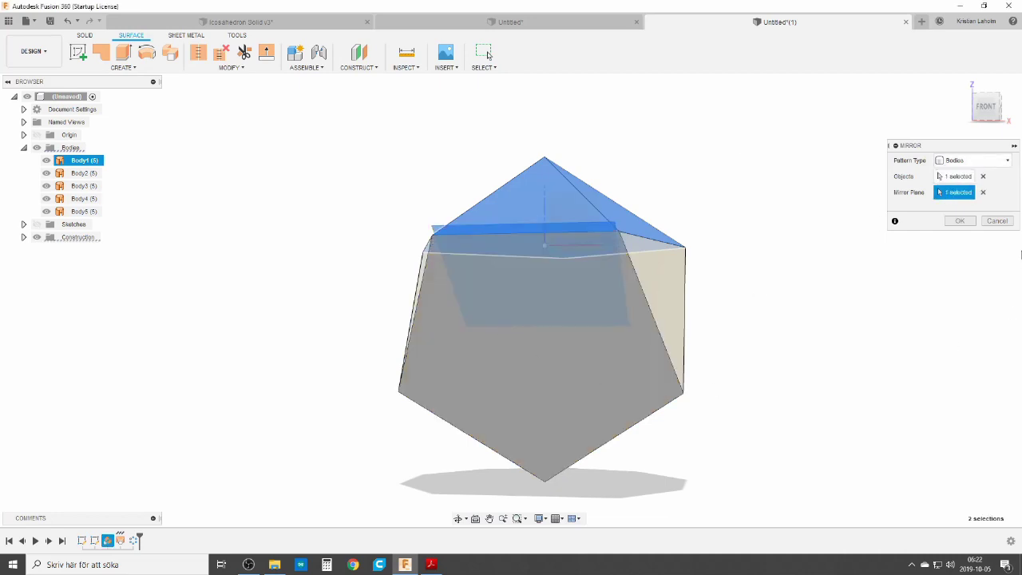
left_click(961, 221)
Hide the construction geometry and stitch all six surface bodies into a new body with a 0.10 mm tolerance
left_click(36, 250)
middle_click_drag(411, 292, 774, 339, "shift")
key("Escape")
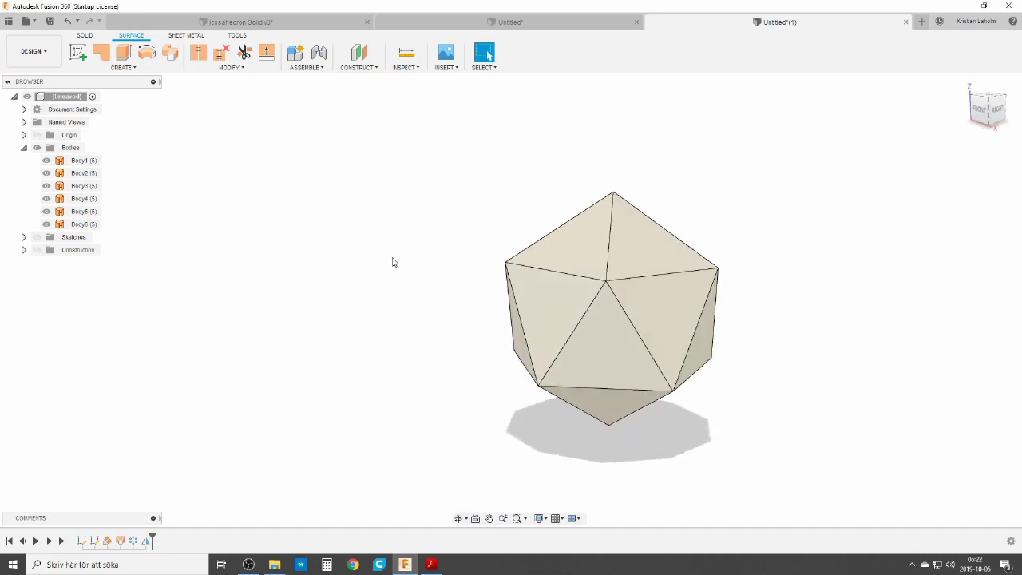
left_click(199, 54)
left_click_drag(406, 145, 805, 467)
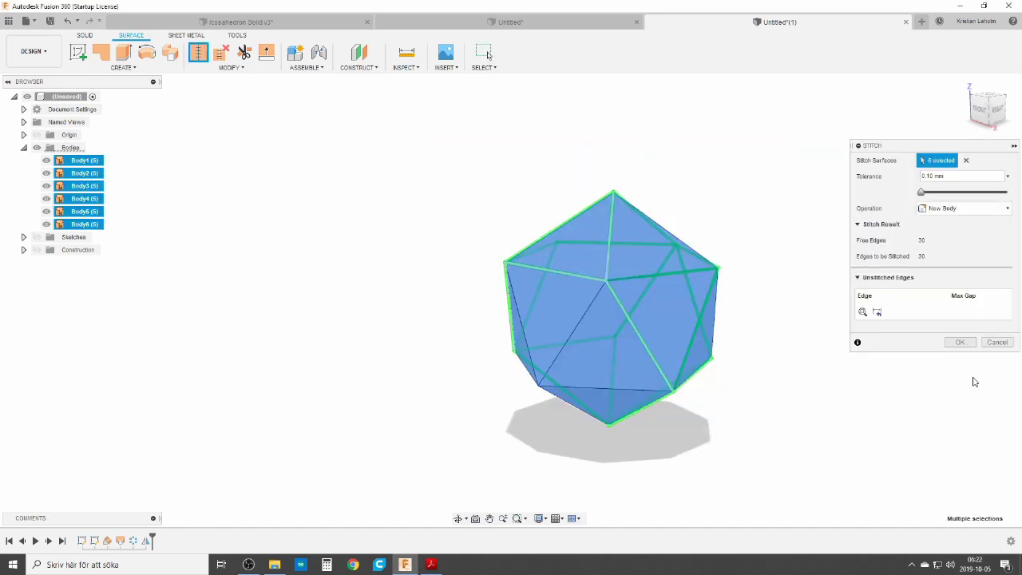
left_click(959, 342)
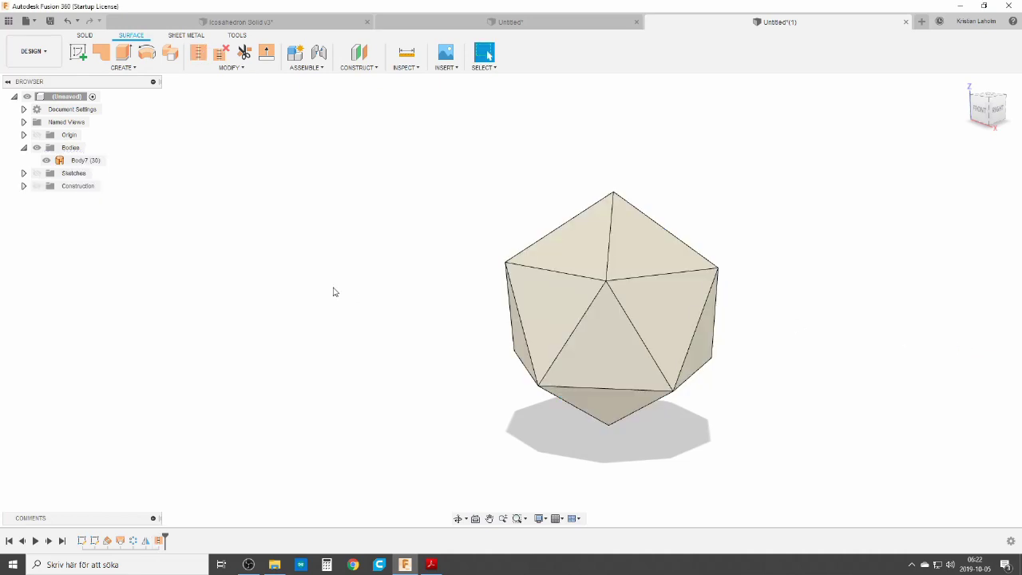
Measure the distance between two opposite parallel faces of the stitched icosahedron
left_click(84, 161)
middle_click_drag(607, 303, 570, 310, "shift")
left_click(324, 255)
left_click(609, 293)
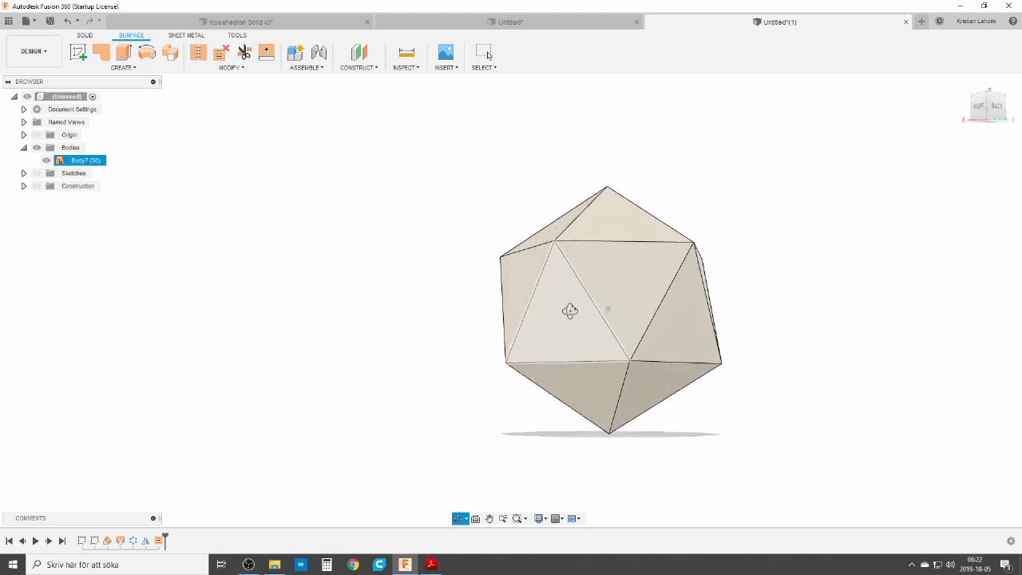
left_click(406, 53)
left_click(562, 231)
middle_click_drag(562, 231, 676, 393, "shift")
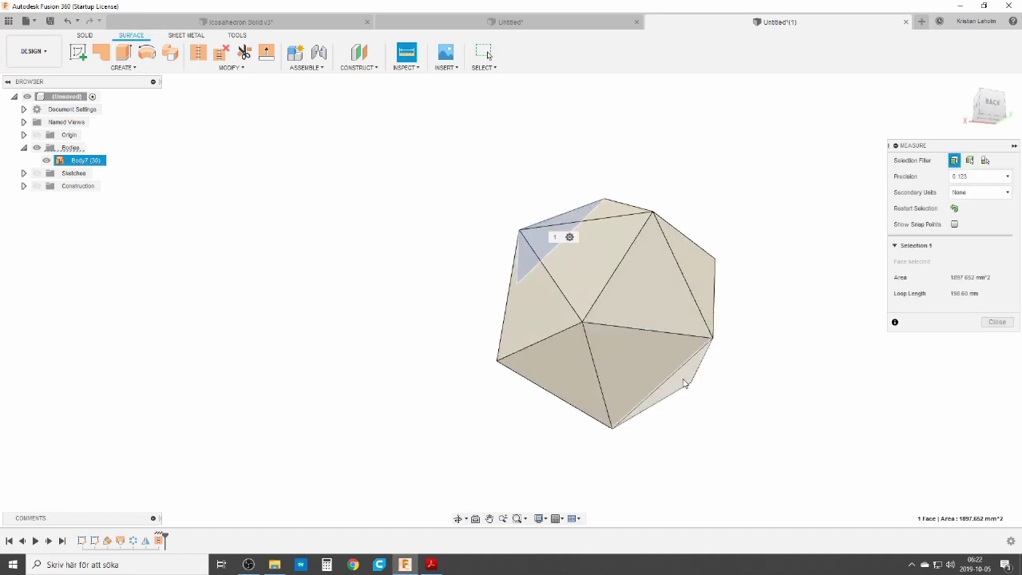
left_click(684, 383)
scroll(605, 315, "up", 2)
scroll(610, 317, "down", 2)
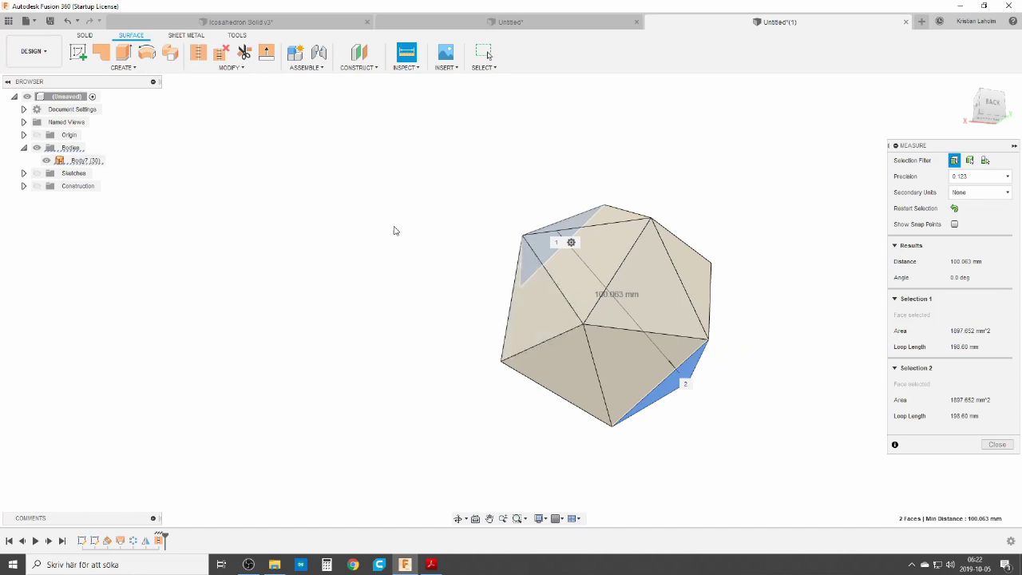
Preview a section analysis on the XZ plane to inspect the inside of the stitched icosahedron
left_click(418, 70)
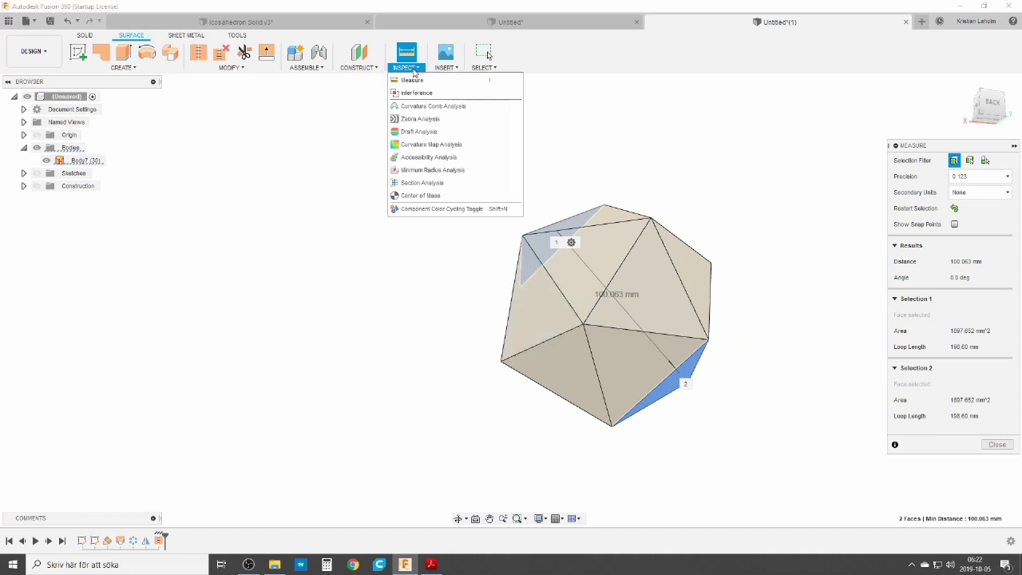
left_click(421, 183)
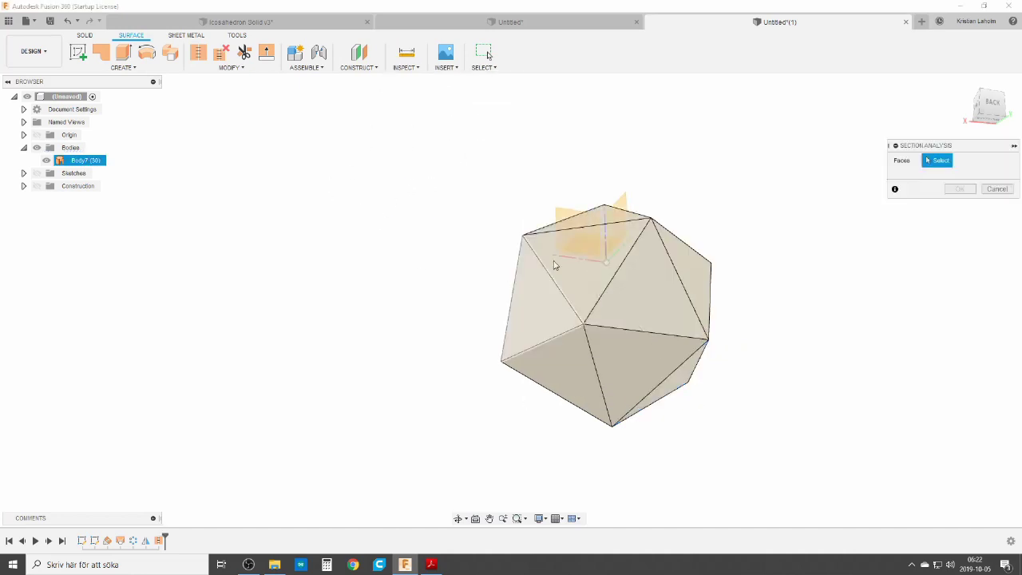
left_click(583, 229)
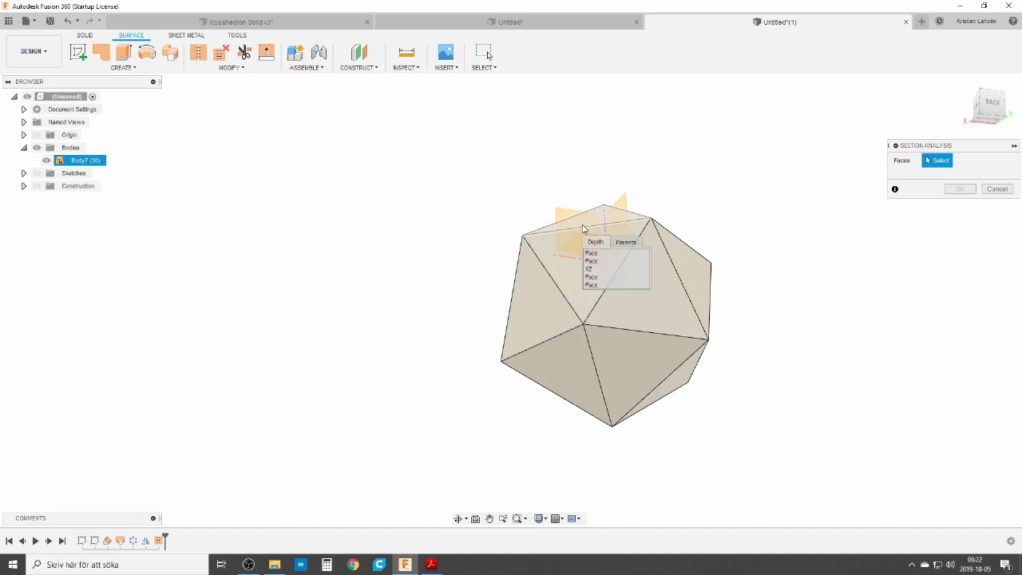
left_click(602, 274)
middle_click_drag(602, 274, 689, 429, "shift")
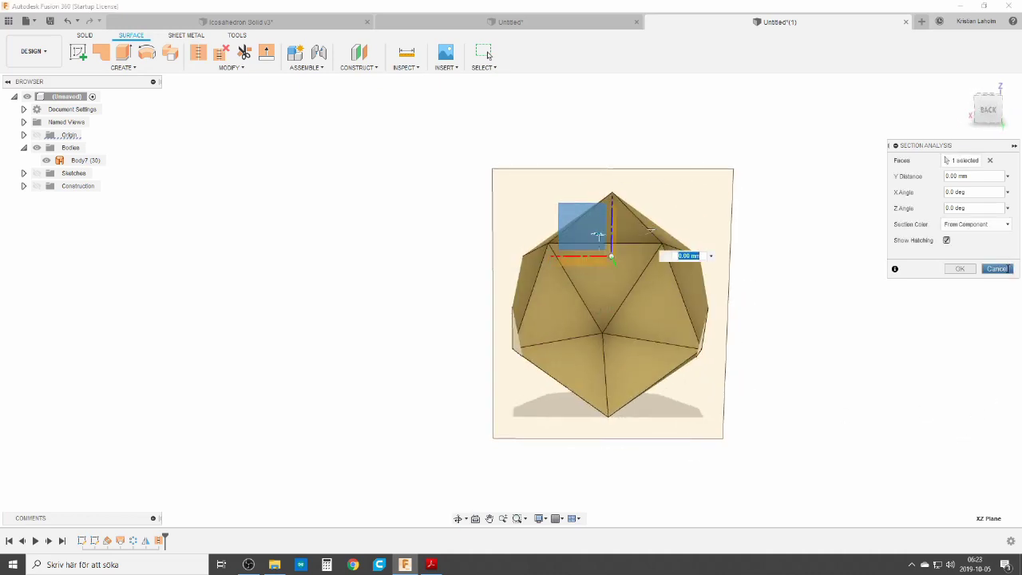
key("Escape")
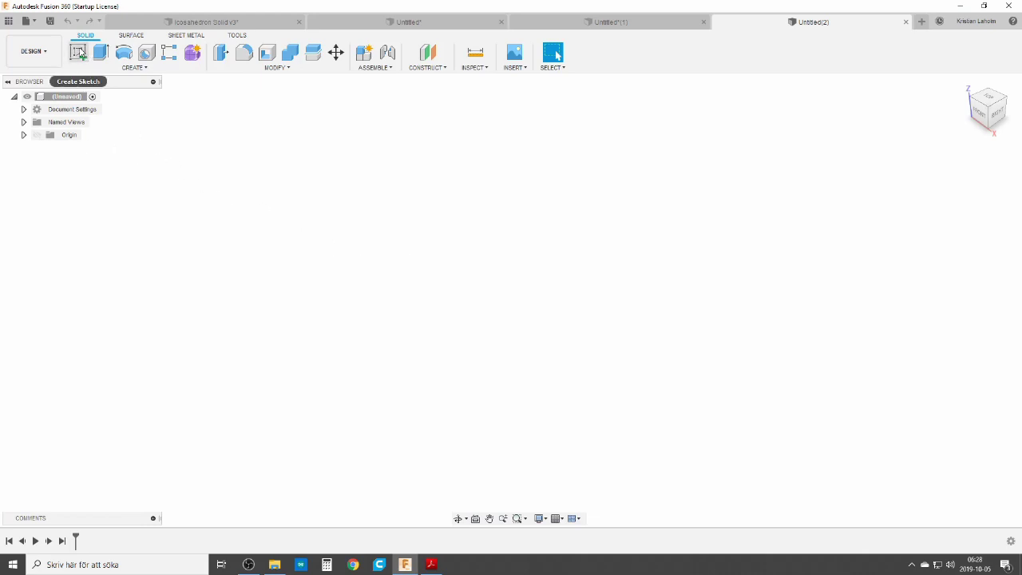
In the new design, sketch a five-sided inscribed polygon about 67 mm wide on the horizontal plane, centred on the origin
left_click(79, 52)
left_click(567, 307)
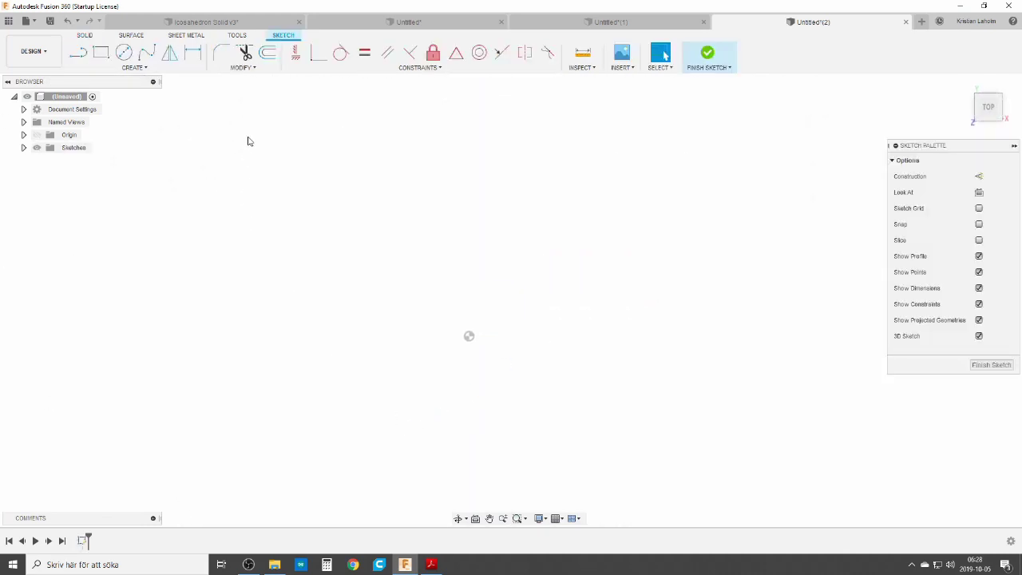
left_click(132, 68)
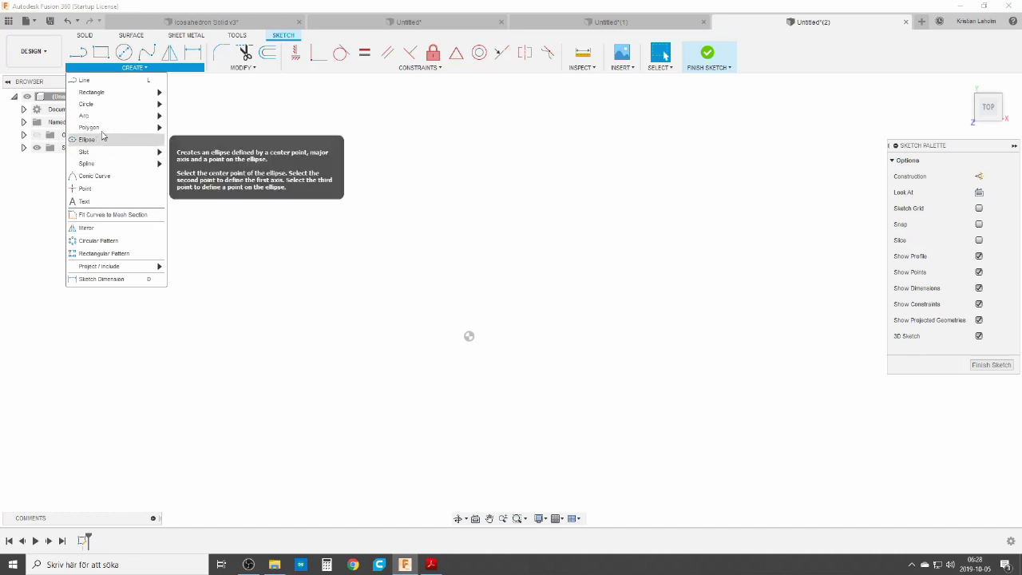
mouse_move(136, 127)
left_click(203, 141)
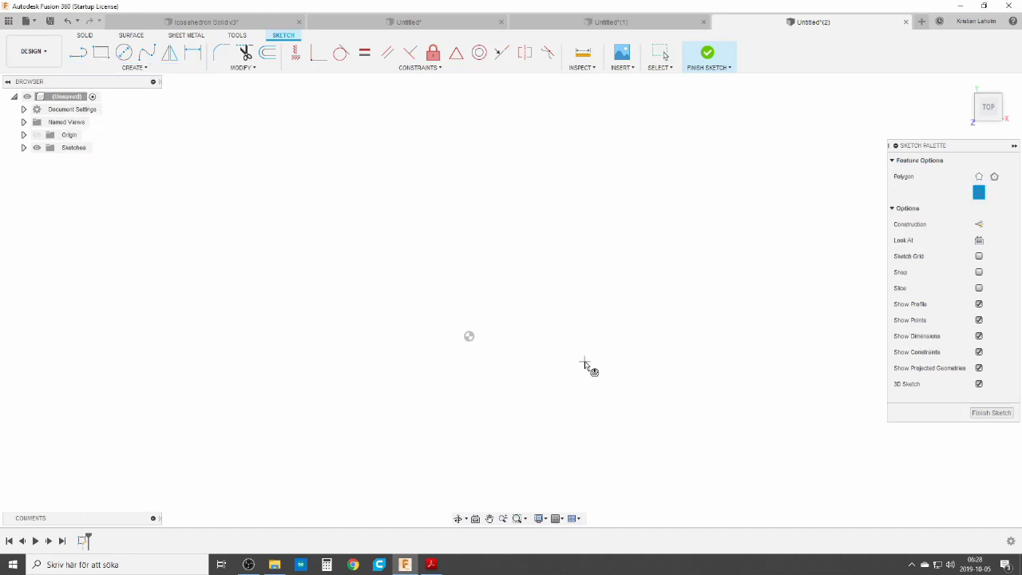
left_click(469, 336)
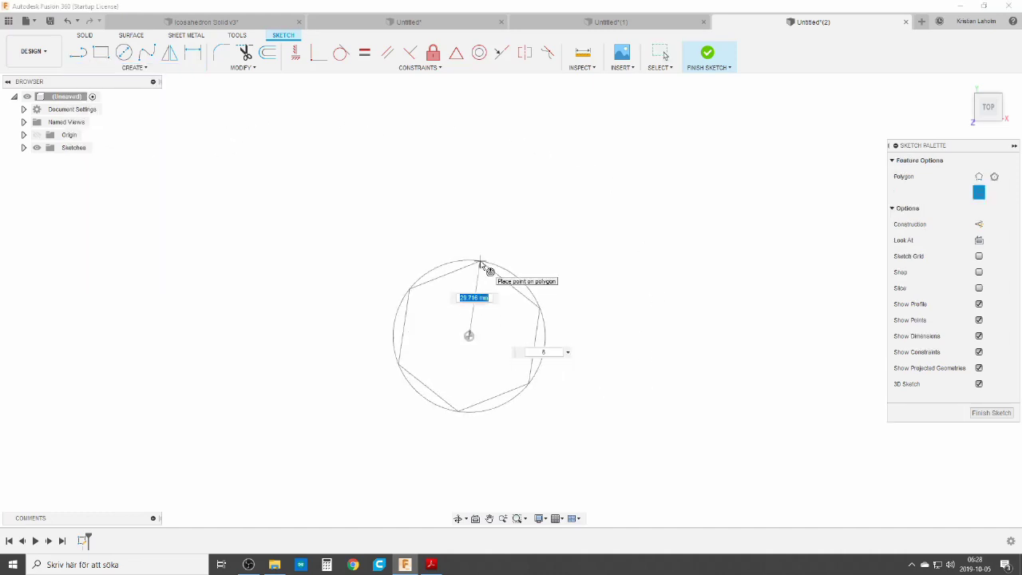
key("Tab")
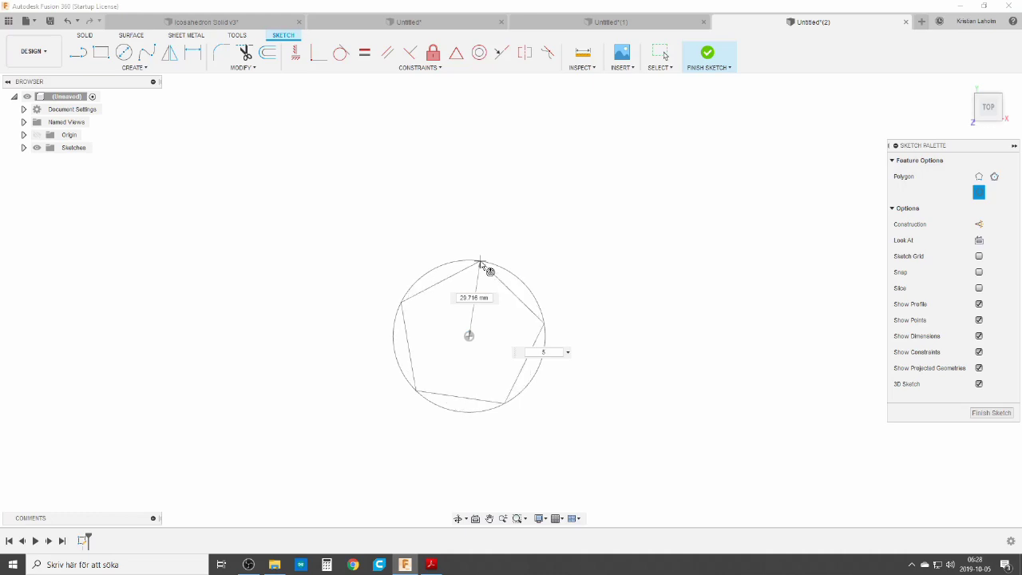
left_click(470, 247)
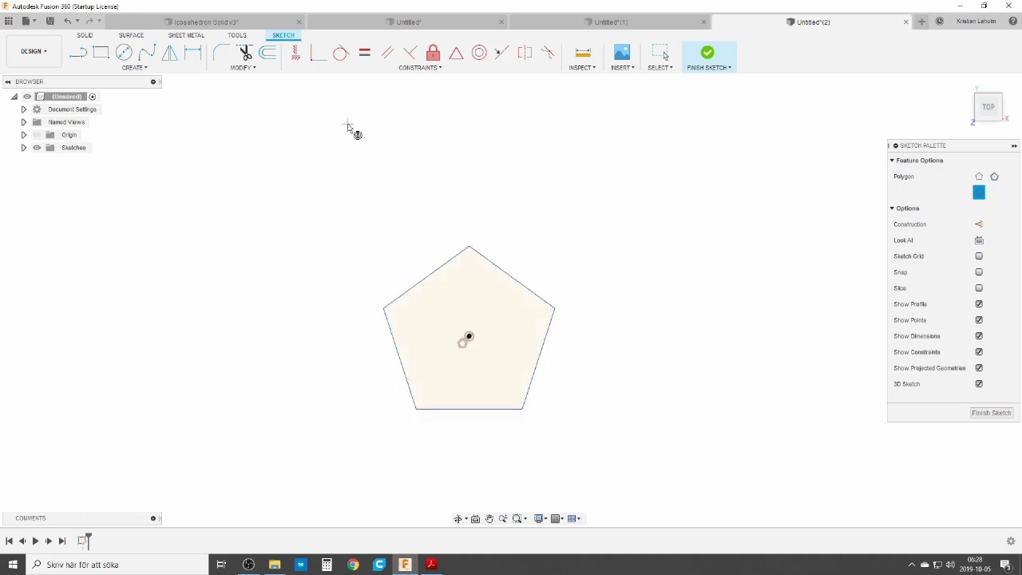
Make the pentagon's edge opposite the apex horizontal and dimension the distance between its two widest vertices as 40 mm
left_click(295, 54)
left_click(461, 411)
key("d")
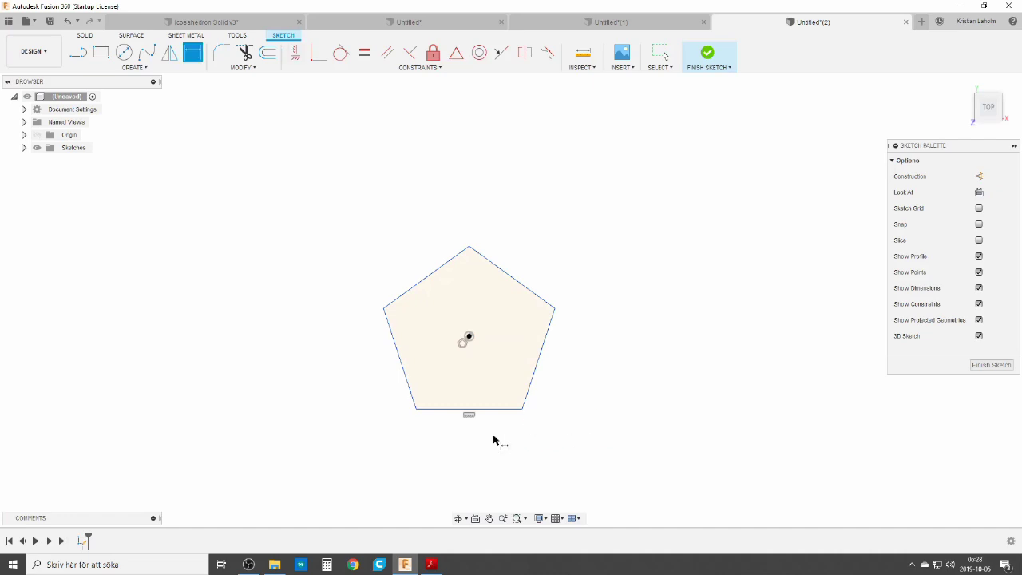
left_click(383, 307)
left_click(555, 308)
left_click(479, 183)
type("40")
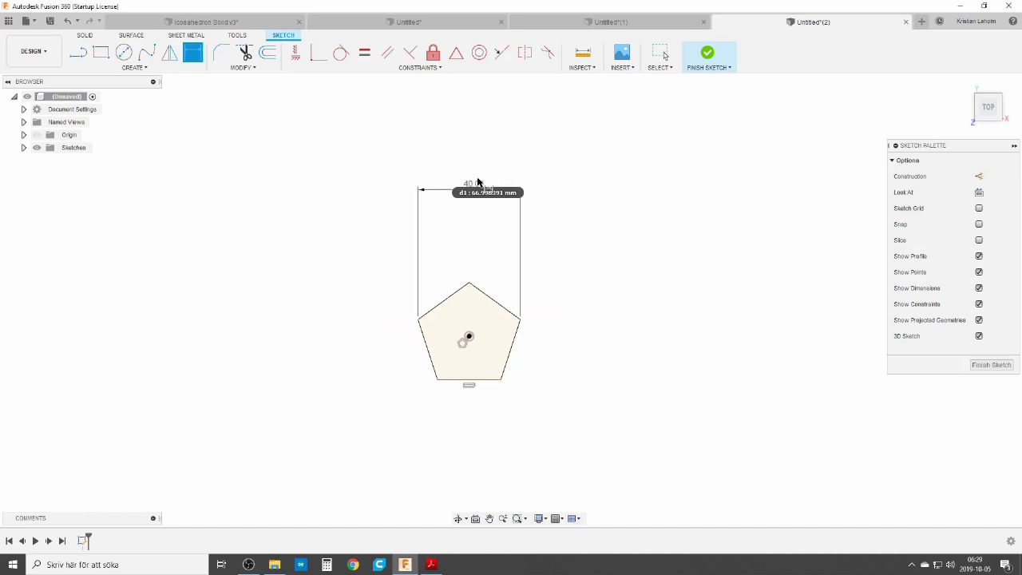
key("Return")
Draw a construction circle centred on the origin through the pentagon's vertices
scroll(457, 379, "up", 3)
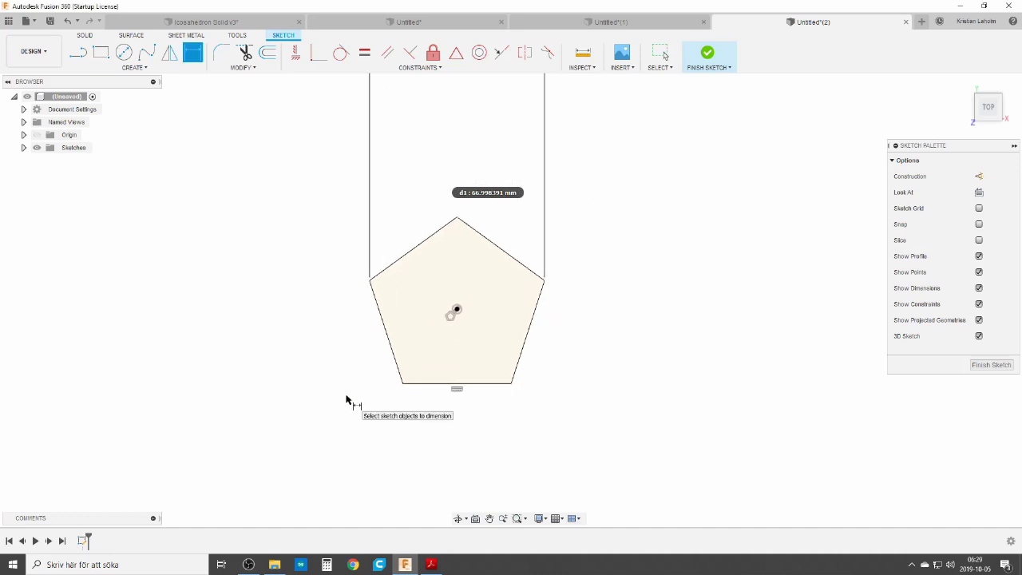
key("c")
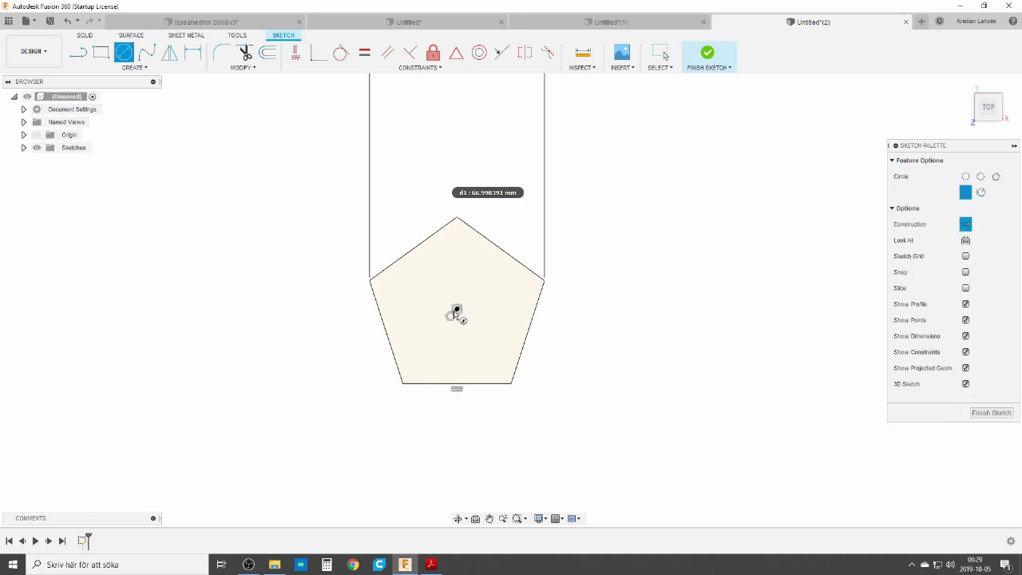
left_click(456, 310)
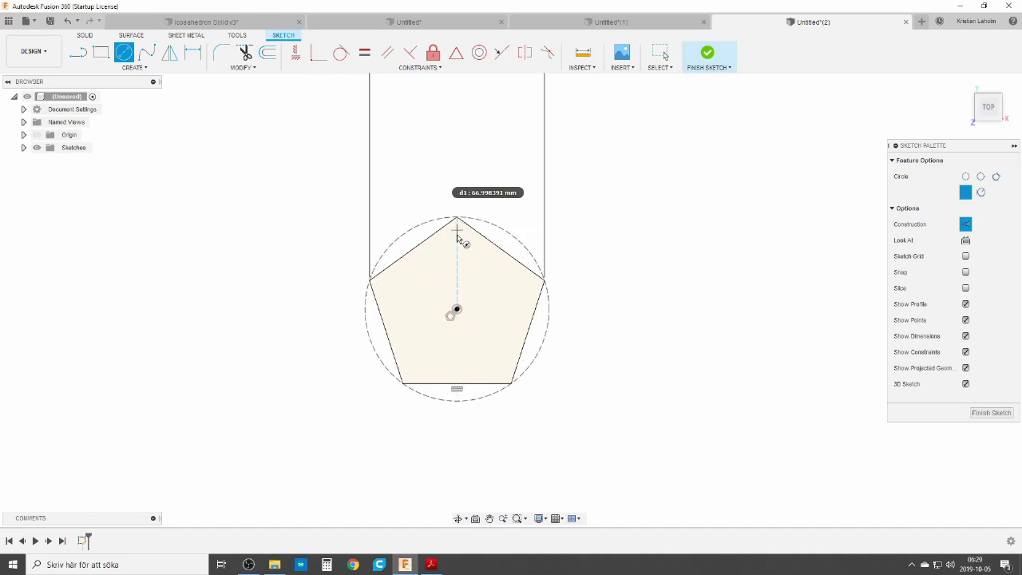
key("Escape")
Draw a vertical construction line from the pentagon's apex past the centre and make it equal to the pentagon's edge
key("l")
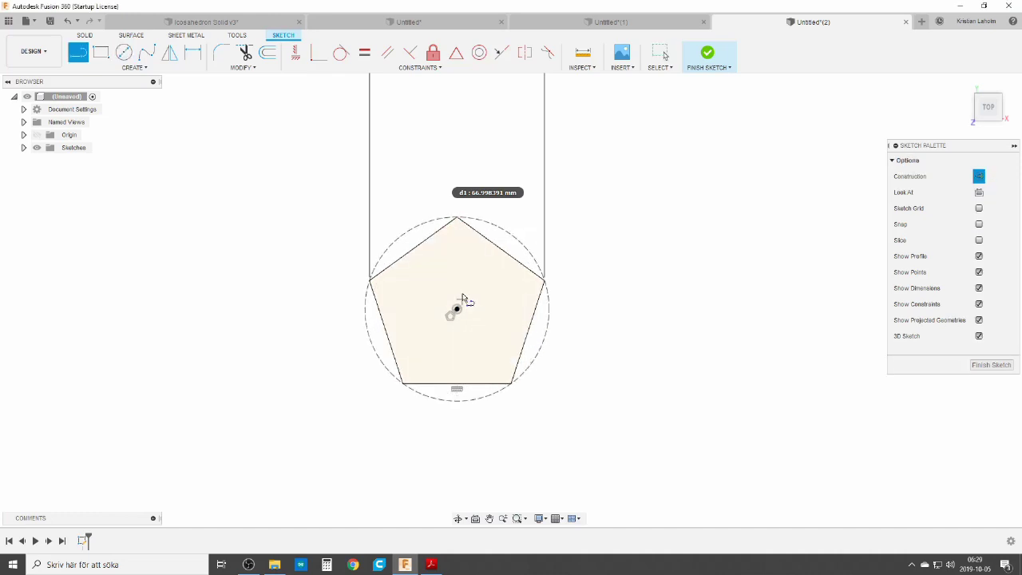
left_click(456, 218)
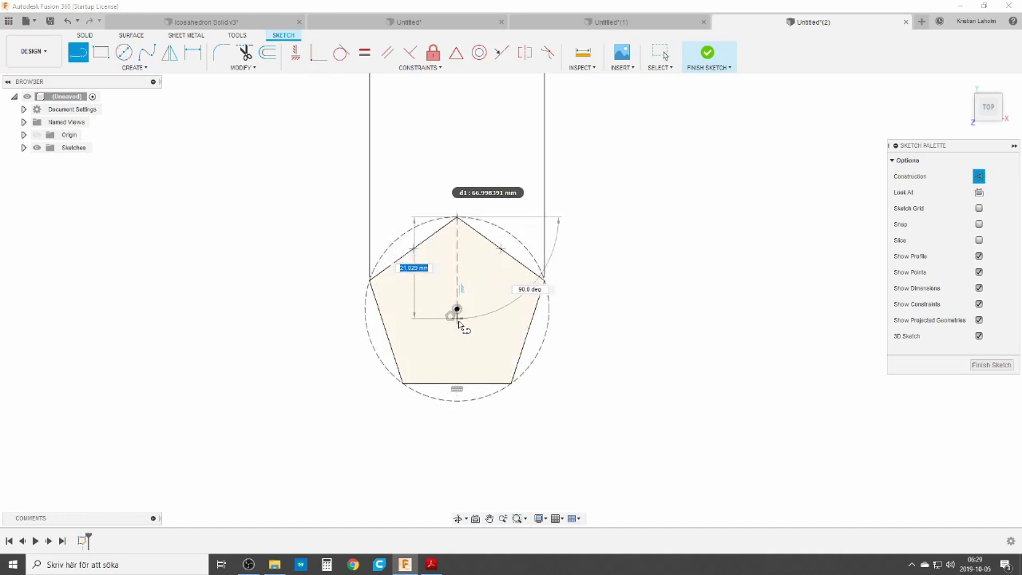
left_click(457, 325)
key("Escape")
left_click(457, 281)
left_click(502, 250, "shift")
left_click(364, 56)
Draw a short construction line from the midpoint of the pentagon's horizontal edge to the circle
key("l")
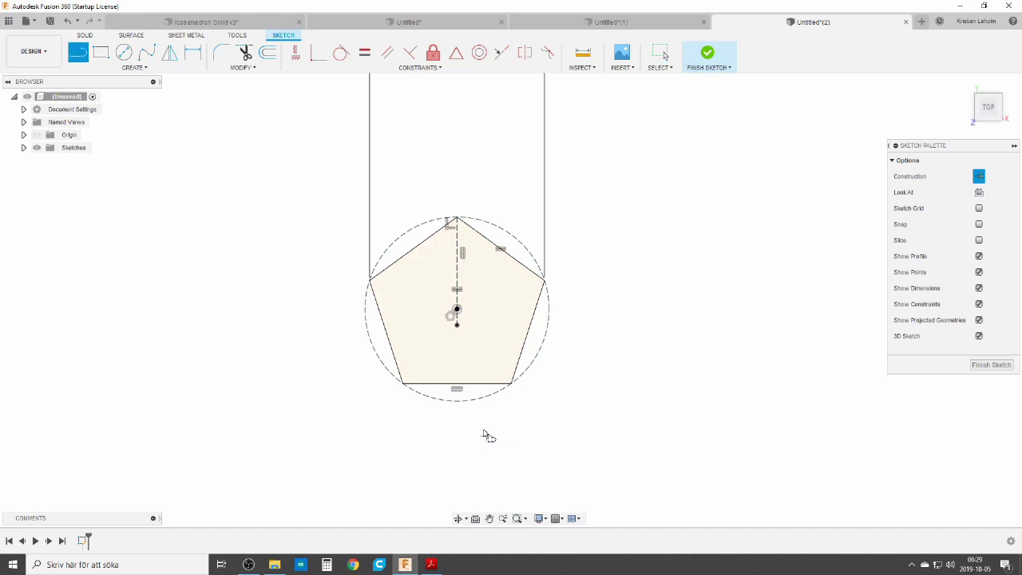
left_click(457, 388)
left_click(457, 400)
key("Escape")
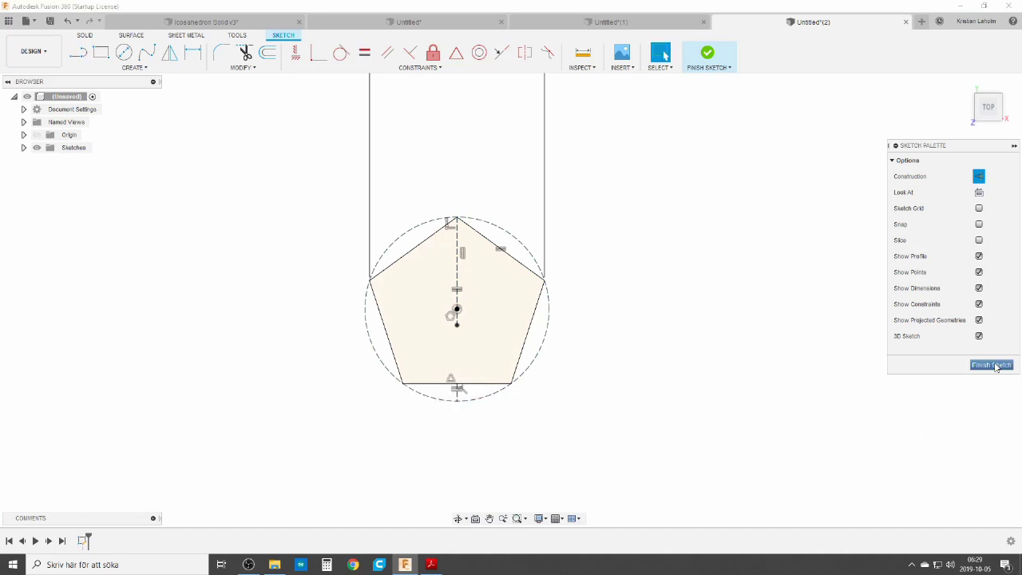
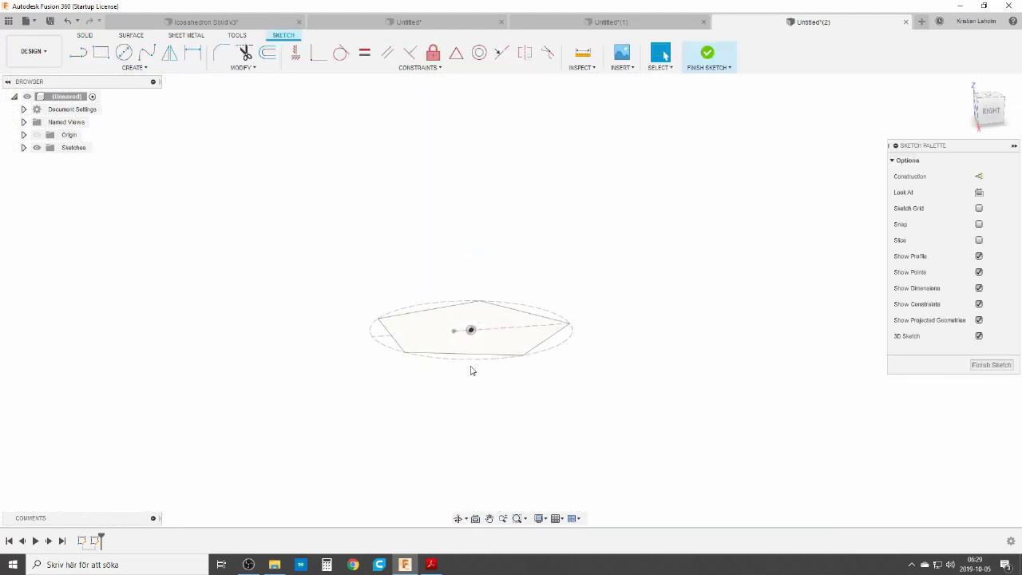
Project the pentagon's apex, centre, the long construction line's end, the opposite edge's midpoint and the short line's end on the circle
type("sproj")
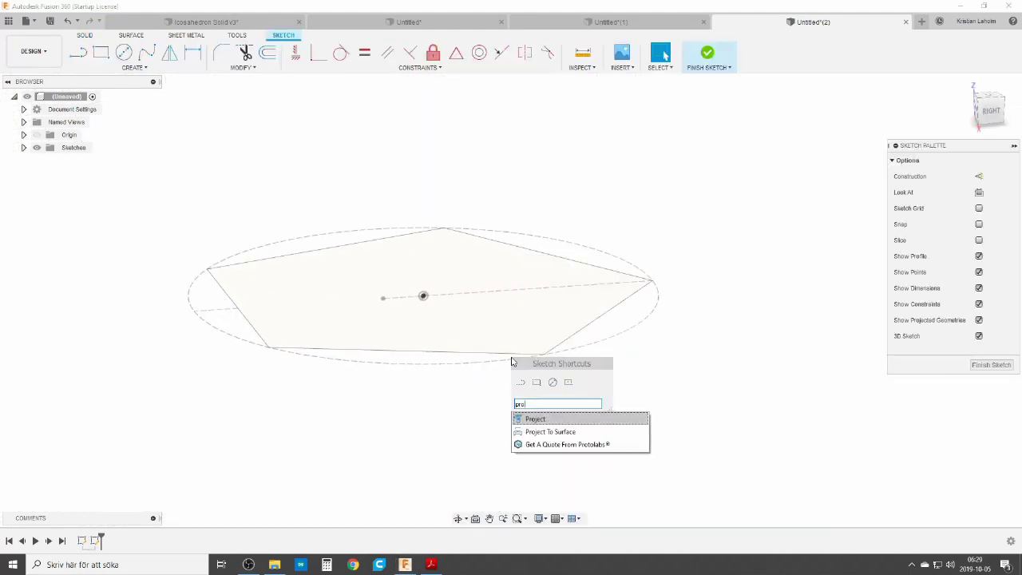
left_click(565, 423)
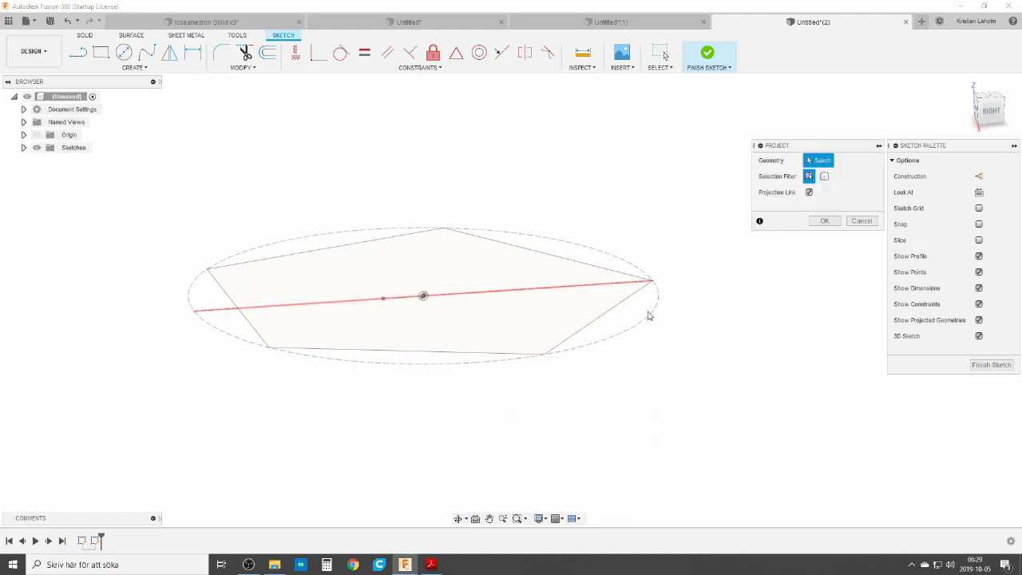
left_click(654, 282)
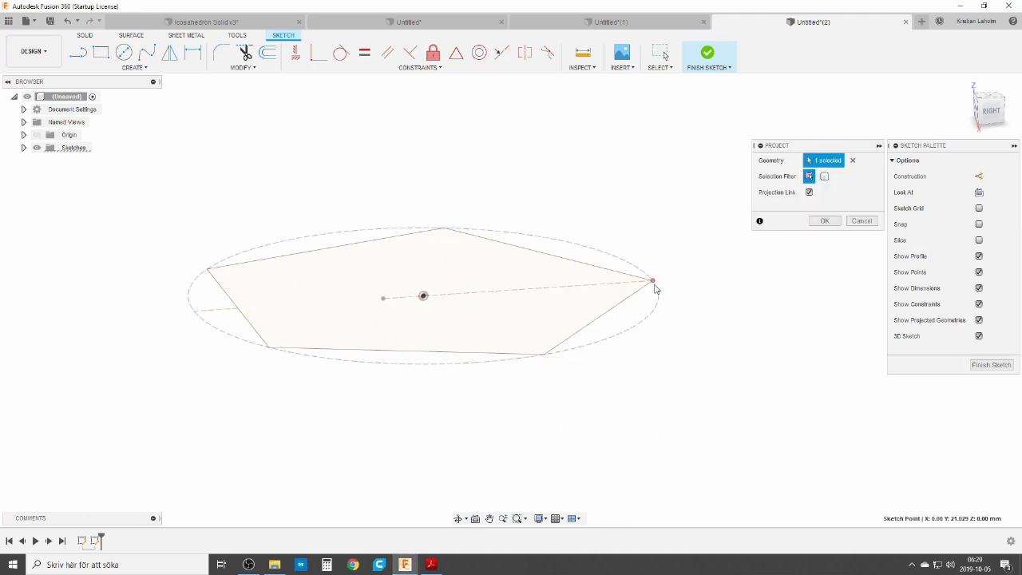
left_click(424, 296)
left_click(384, 298)
left_click(240, 312)
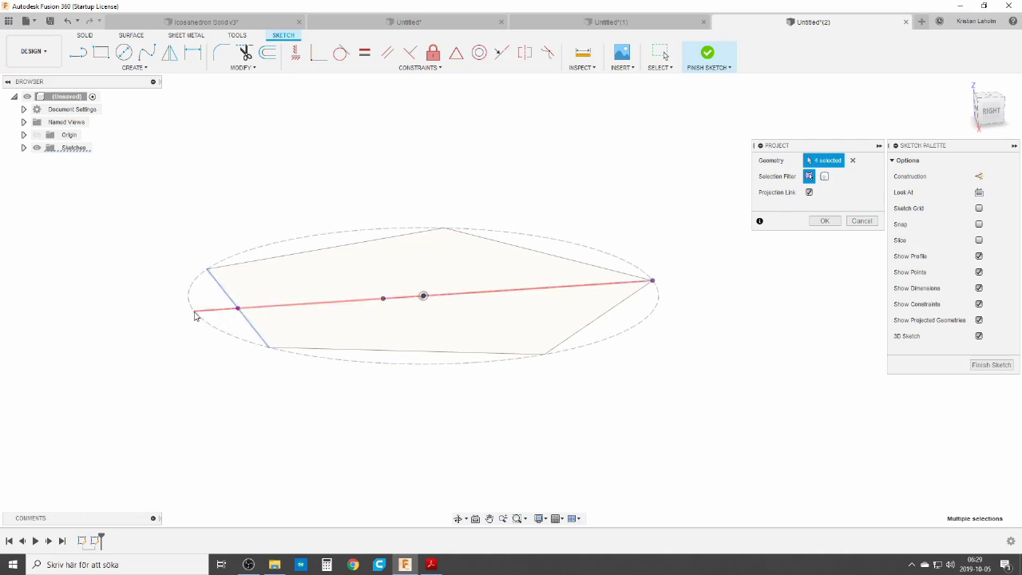
left_click(195, 312)
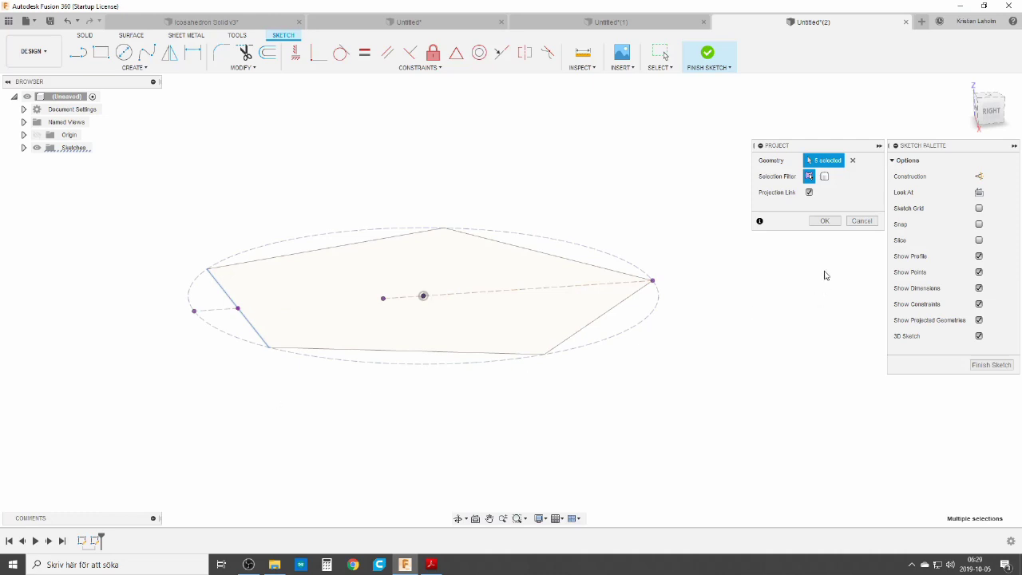
left_click(824, 221)
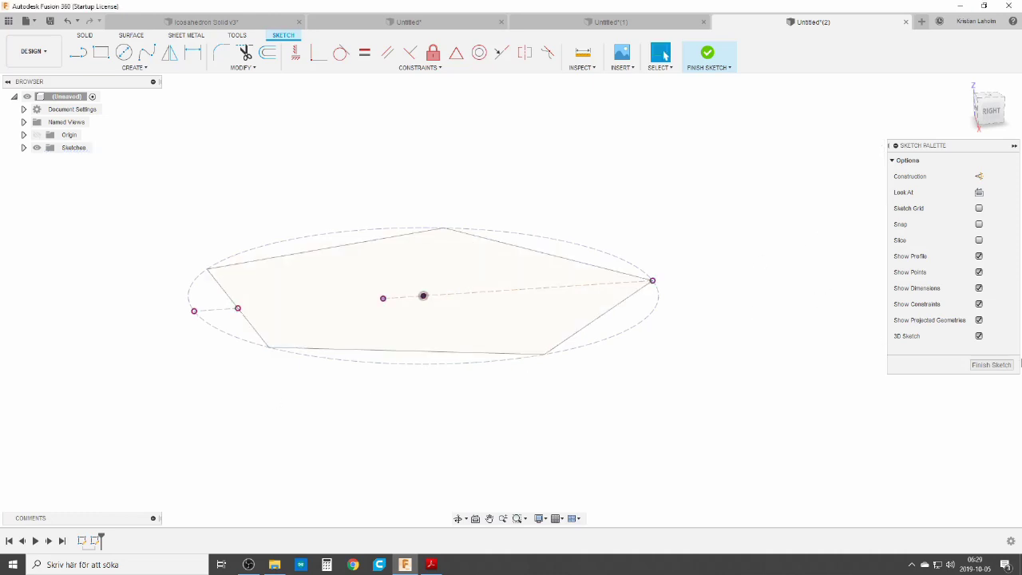
Draw a construction circle centred on the pentagon's apex through the far end of the long construction line
key("c")
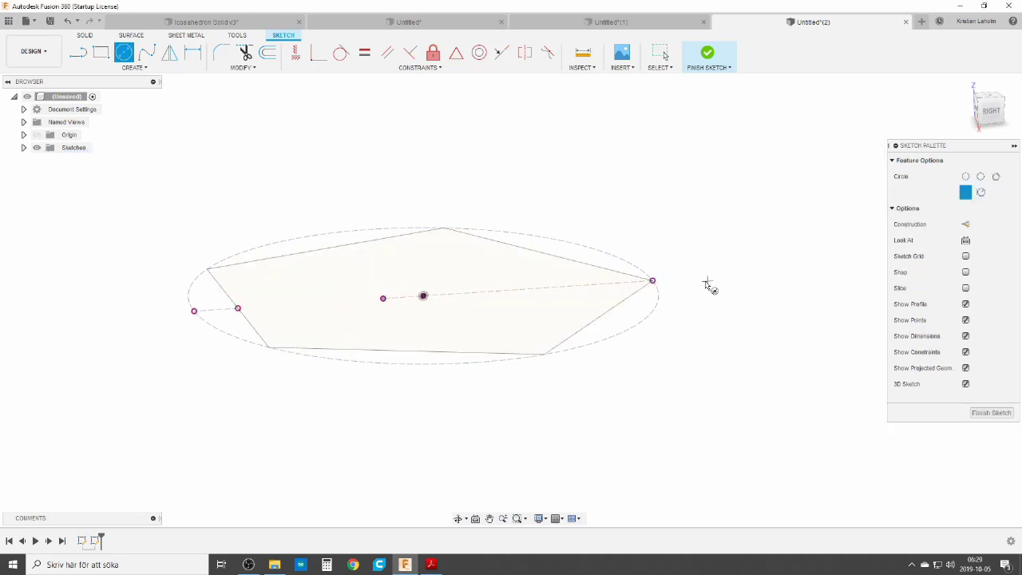
key("x")
left_click(653, 280)
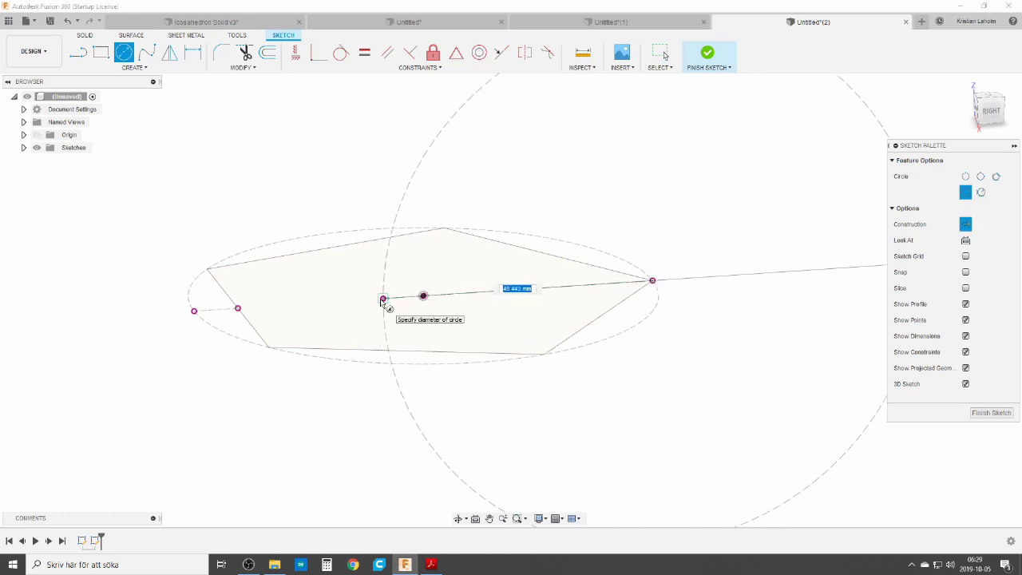
left_click(384, 299)
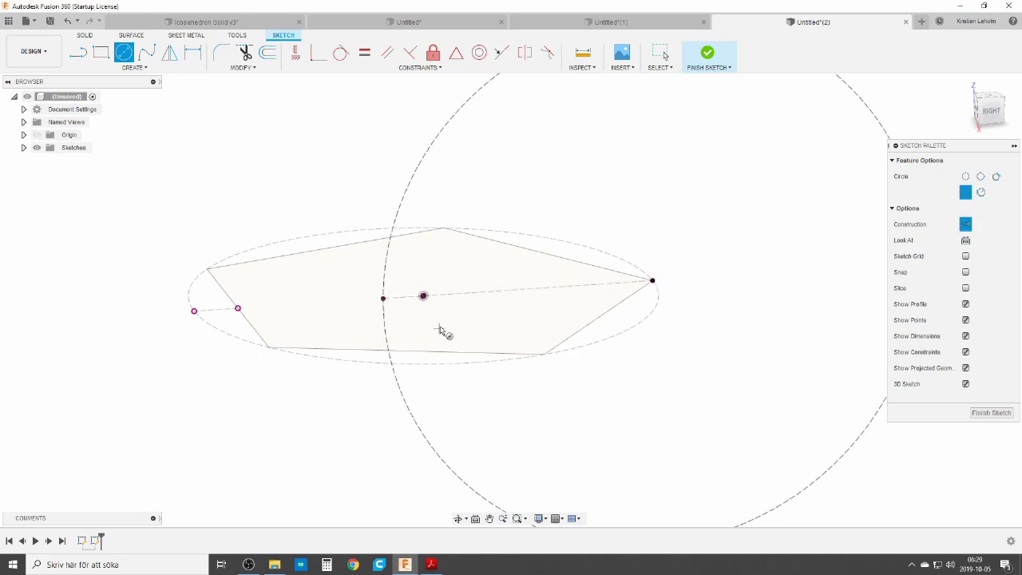
key("Escape")
Draw a construction line from the pentagon's centre up to the apex-centred circle and constrain it vertical
key("l")
left_click(423, 296)
double_click(436, 137)
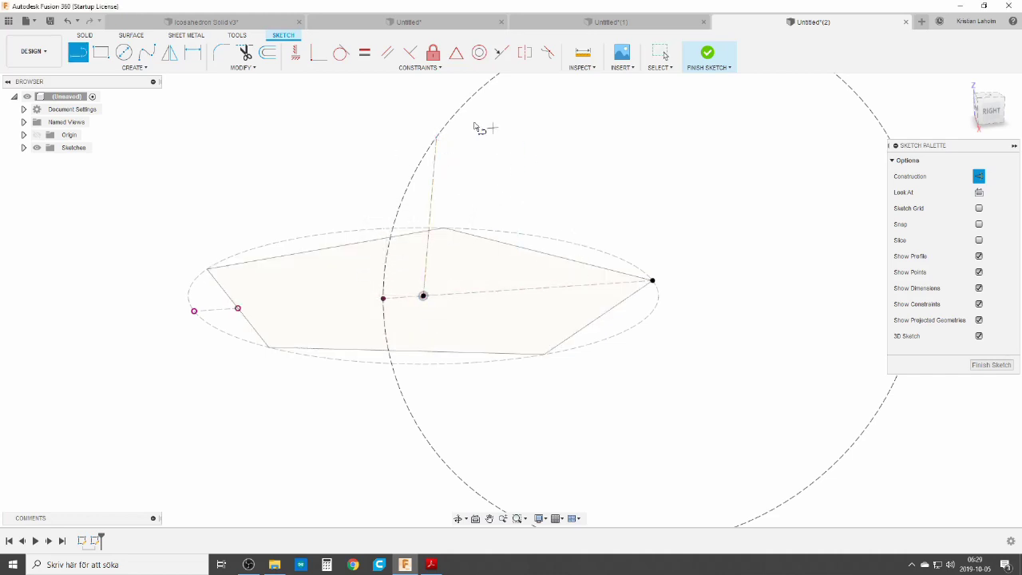
left_click(296, 53)
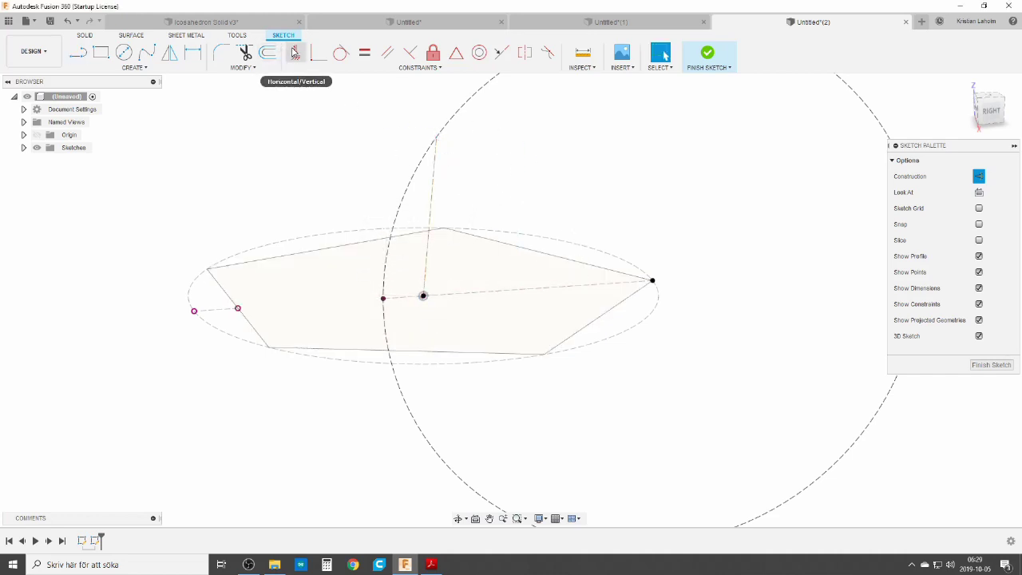
left_click(432, 184)
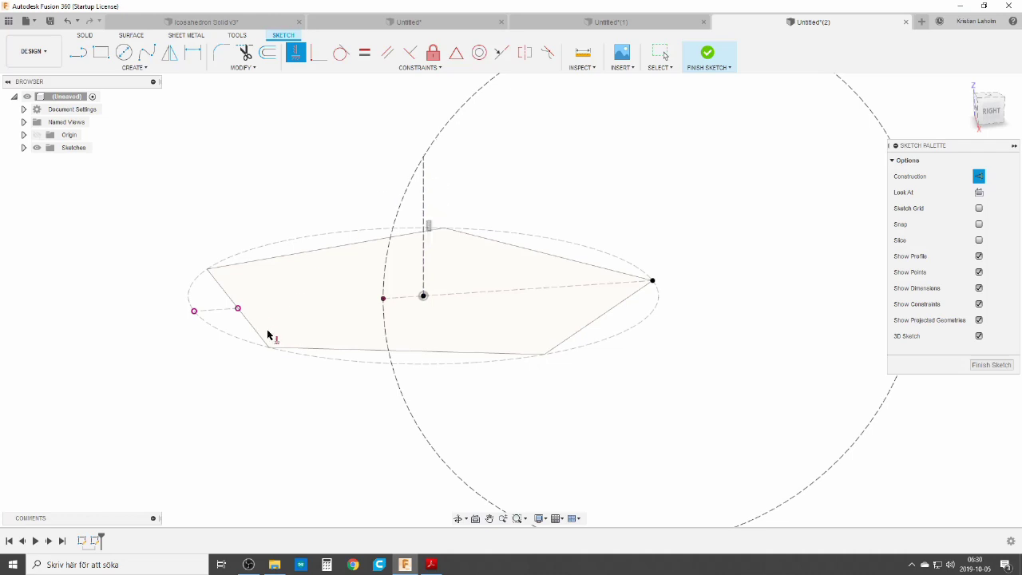
Draw a construction circle centred on the pentagon edge's midpoint through the upper end of the vertical line
key("c")
left_click(238, 308)
left_click(424, 158)
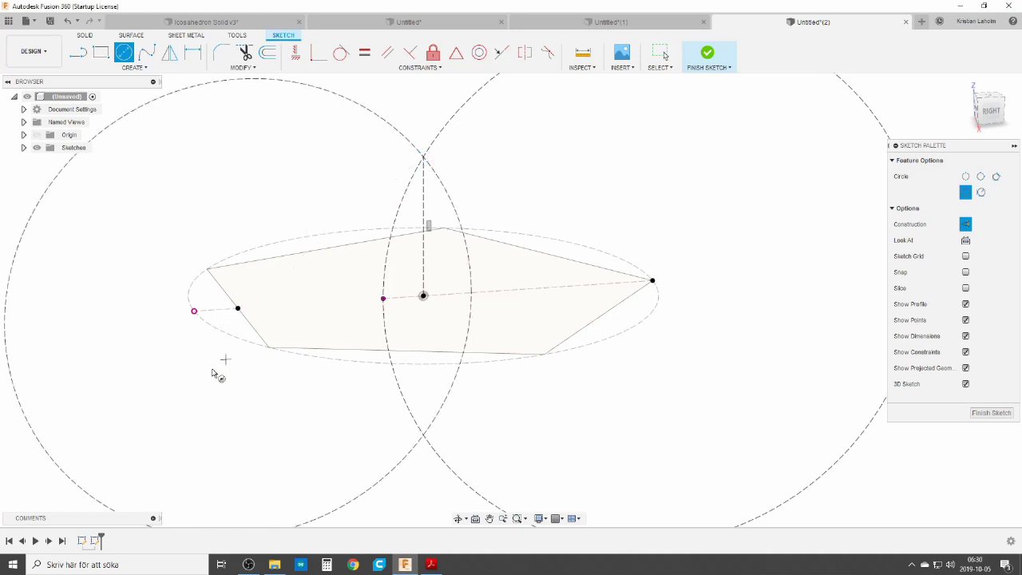
key("Escape")
Draw a construction line from the short line's outer end down to the edge-centred circle and constrain it vertical
key("F6")
key("l")
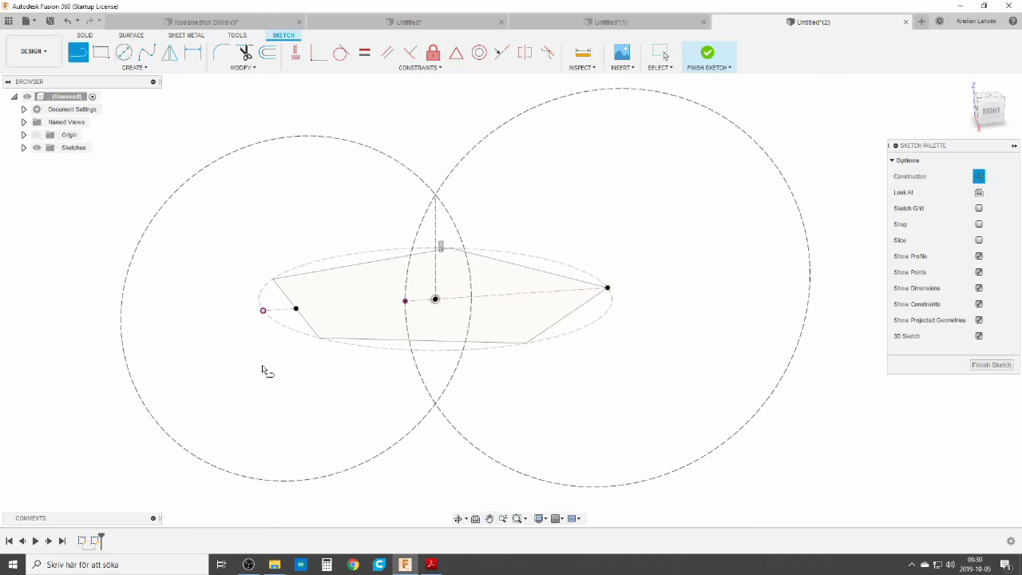
left_click(263, 310)
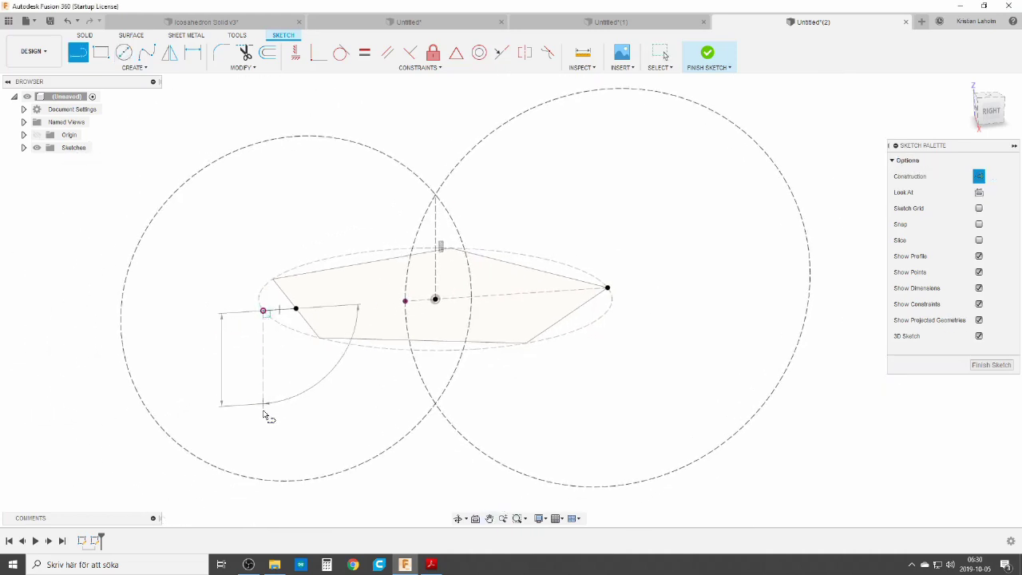
left_click(247, 477)
key("Escape")
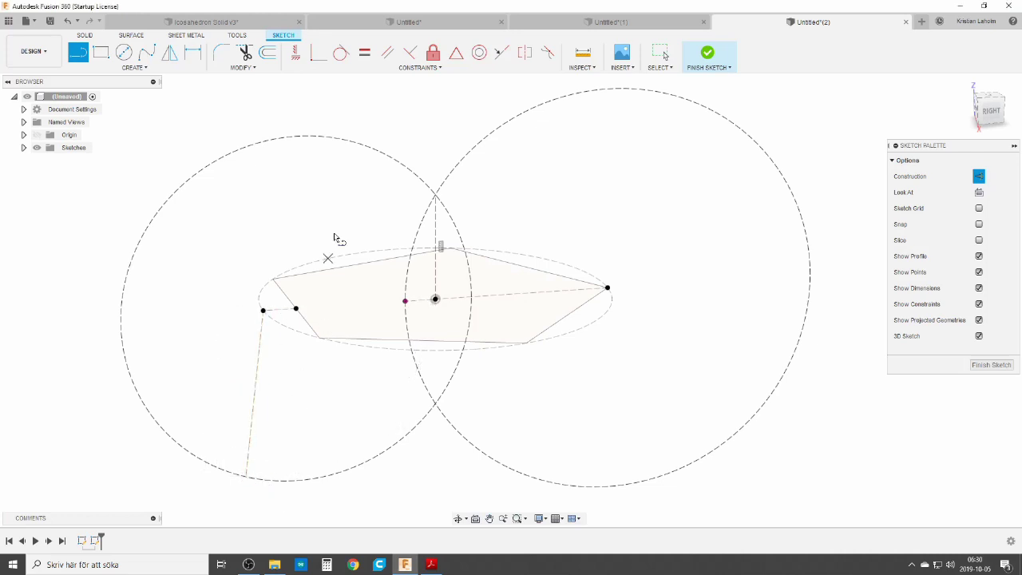
key("Escape")
left_click(295, 53)
left_click(255, 401)
Draw a construction line inward from the lower vertical line's midpoint and align its free end vertically with the origin
key("l")
left_click(323, 392)
key("Escape")
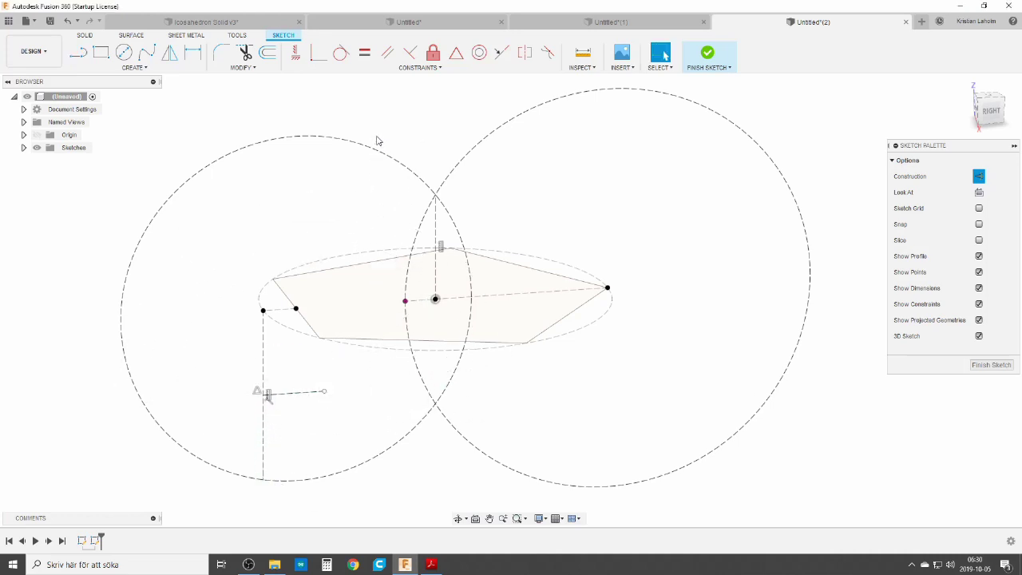
left_click(295, 53)
left_click(325, 392)
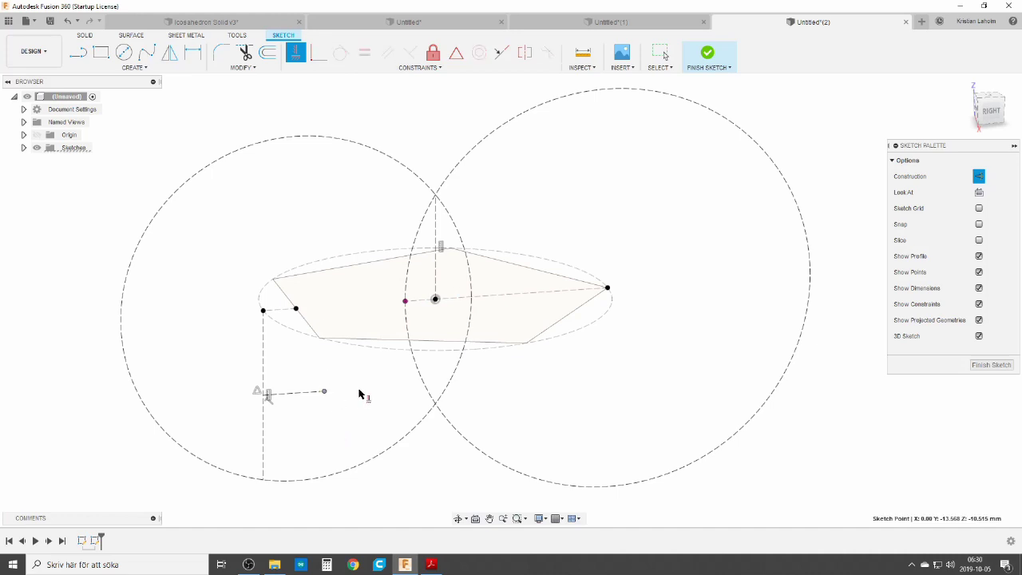
left_click(436, 301)
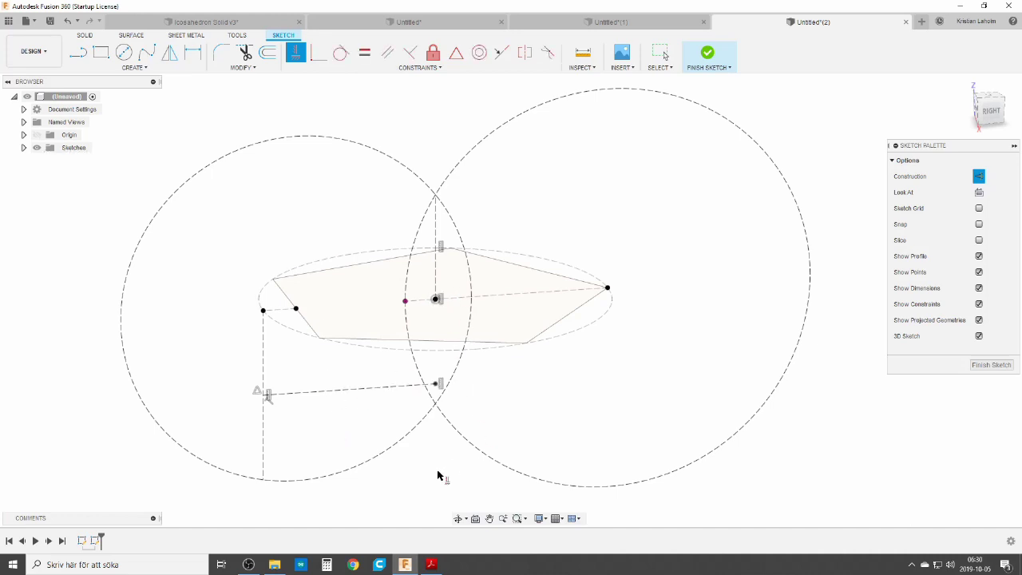
Connect the aligned endpoint below the origin to the pentagon's apex with a construction line
key("l")
left_click(436, 384)
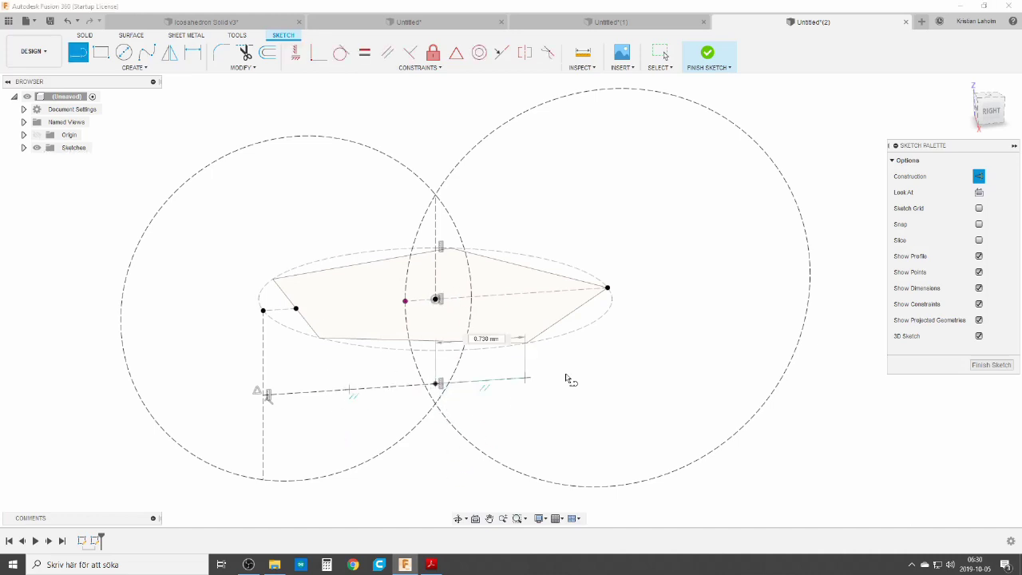
left_click(608, 288)
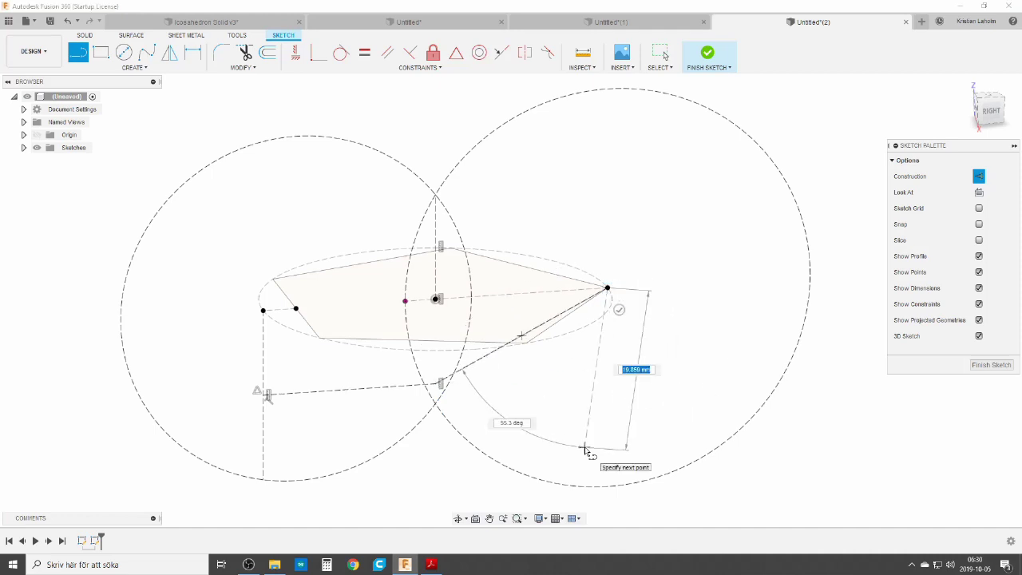
key("Escape")
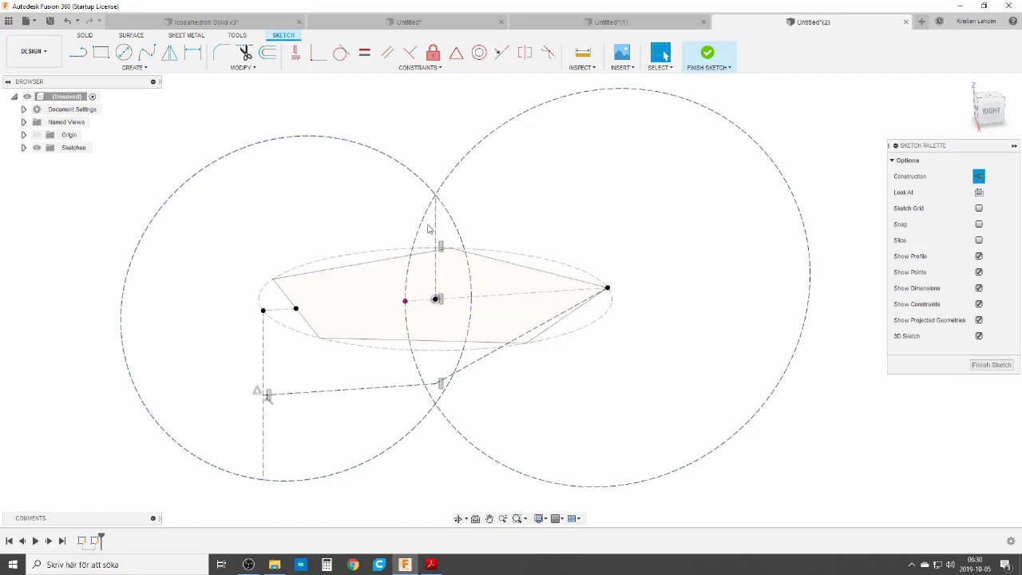
Draw a regular circle 2 mm in diameter centred on the pentagon edge's midpoint and finish the sketch
key("c")
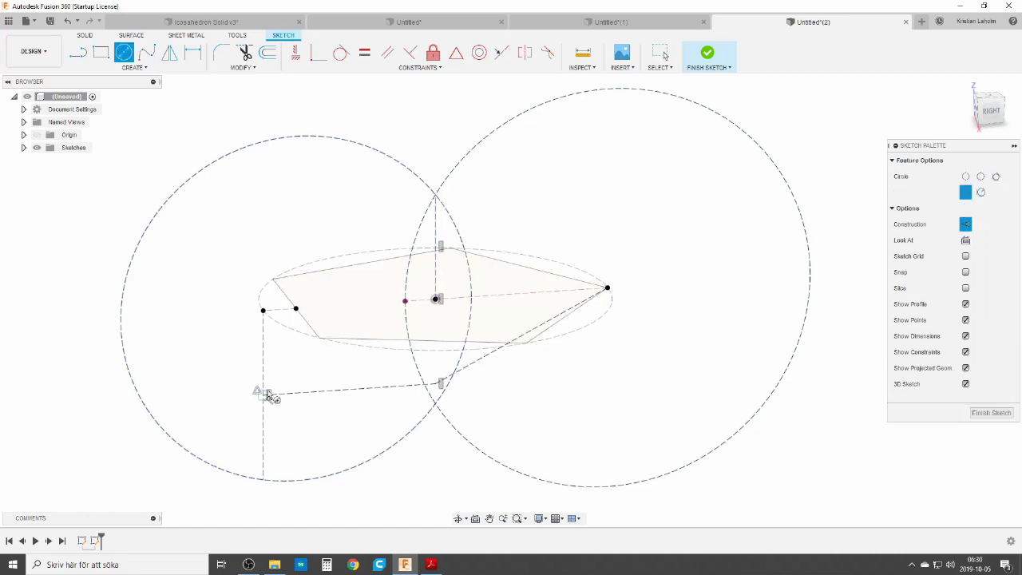
left_click(296, 308)
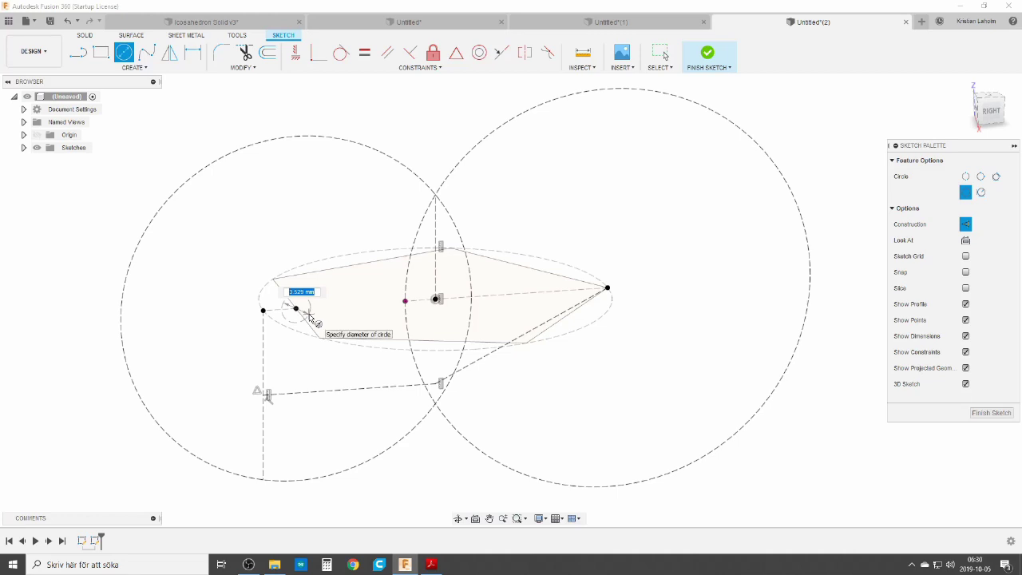
left_click(966, 225)
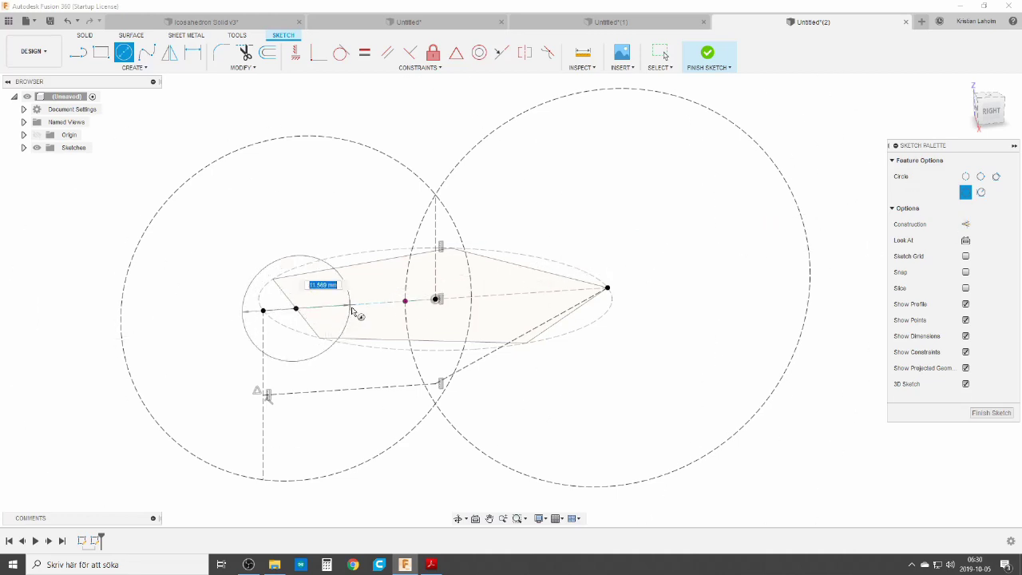
key("Escape")
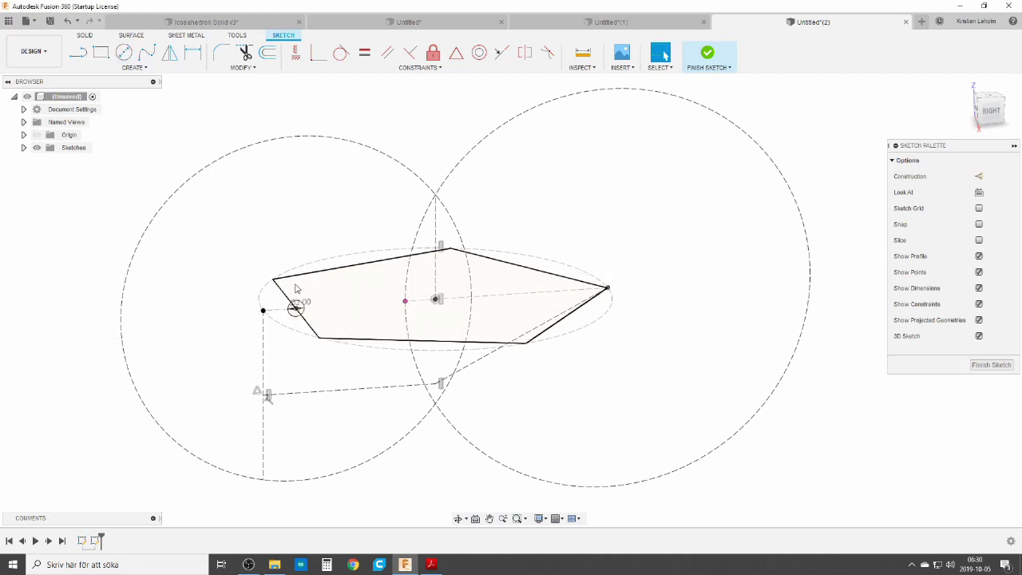
left_click(991, 365)
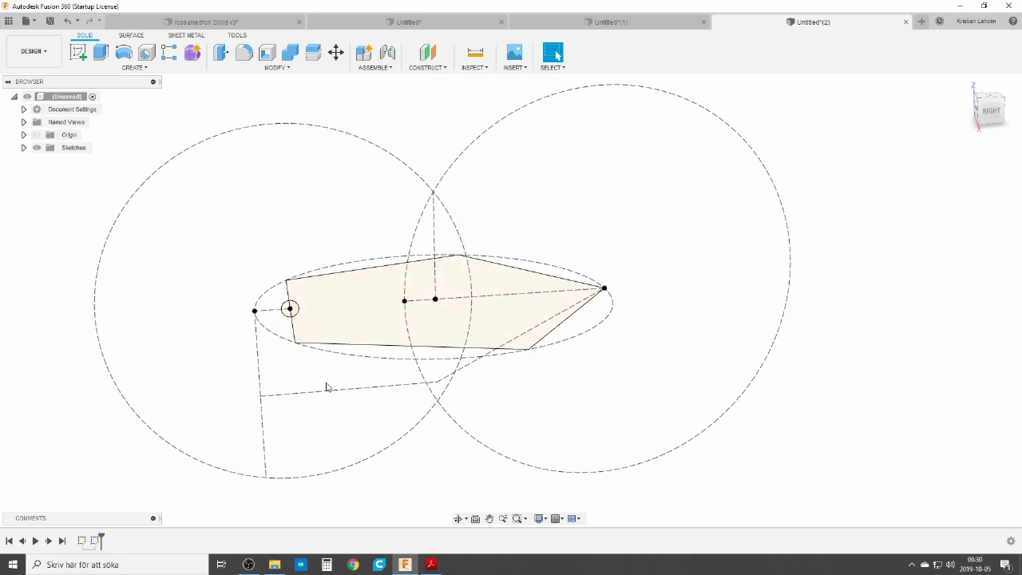
Sweep the 2 mm circle along the pentagon's edges as a new body
type("swe")
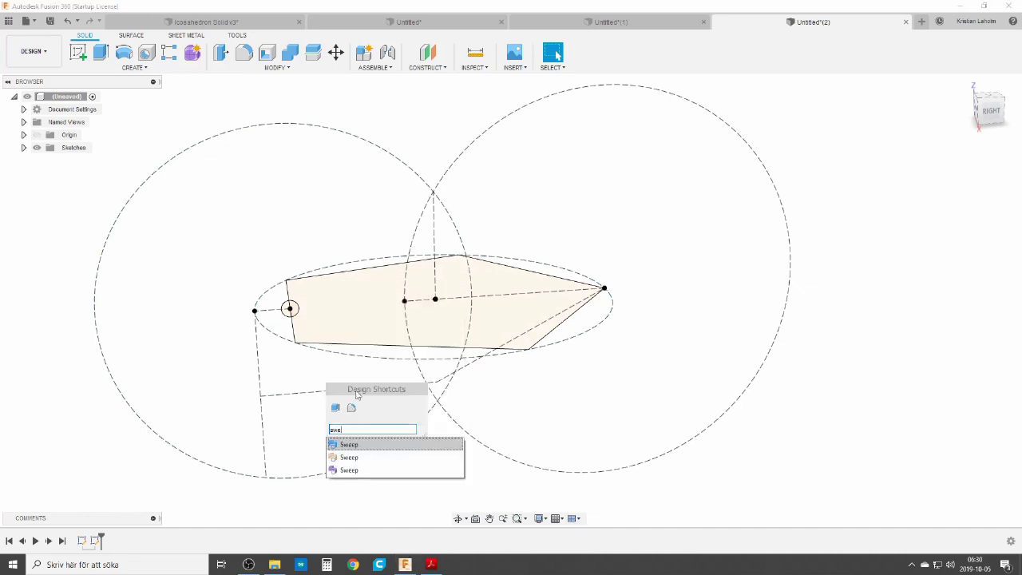
left_click(378, 446)
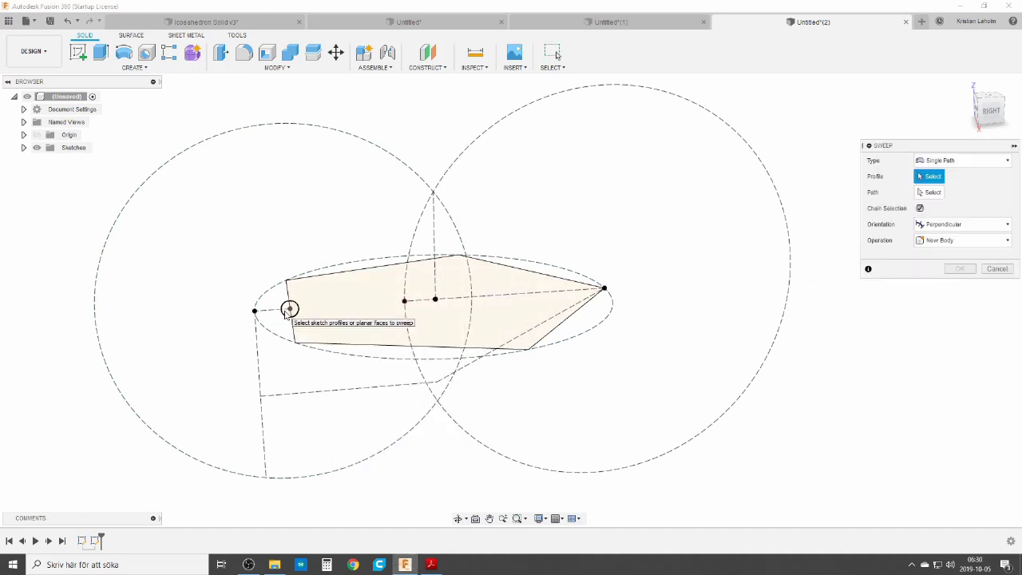
left_click(288, 311)
left_click(947, 192)
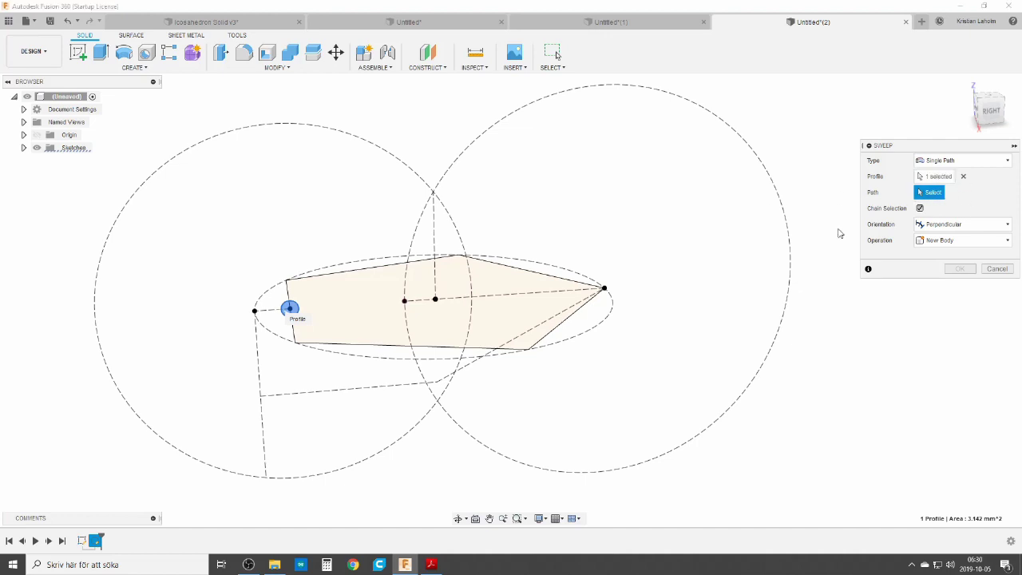
left_click(392, 343)
left_click(959, 332)
Fillet the five outer corner edges of the swept pentagon frame with a 1 mm radius
middle_click_drag(317, 392, 331, 399, "shift")
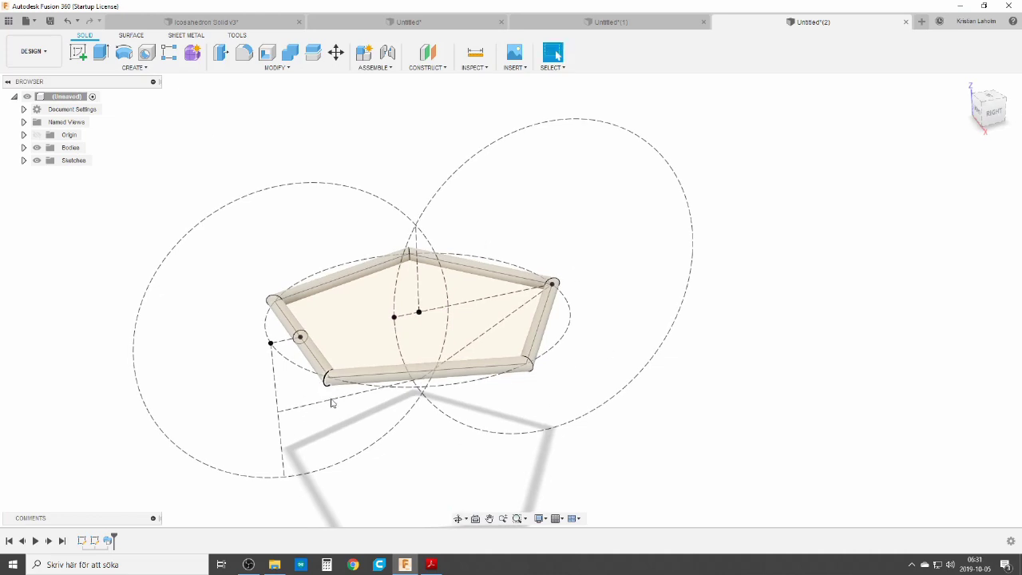
type("sfillet")
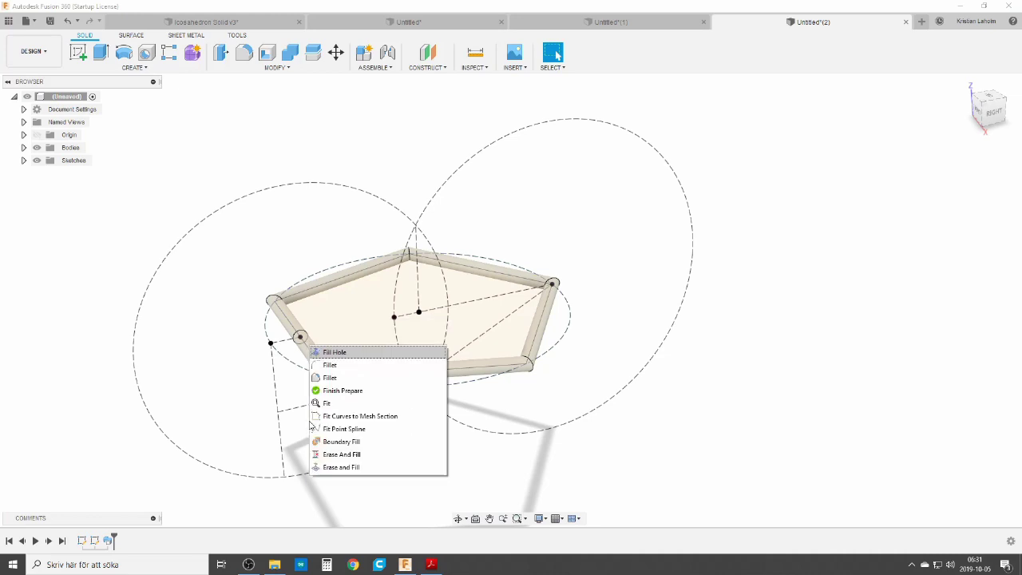
left_click(329, 496)
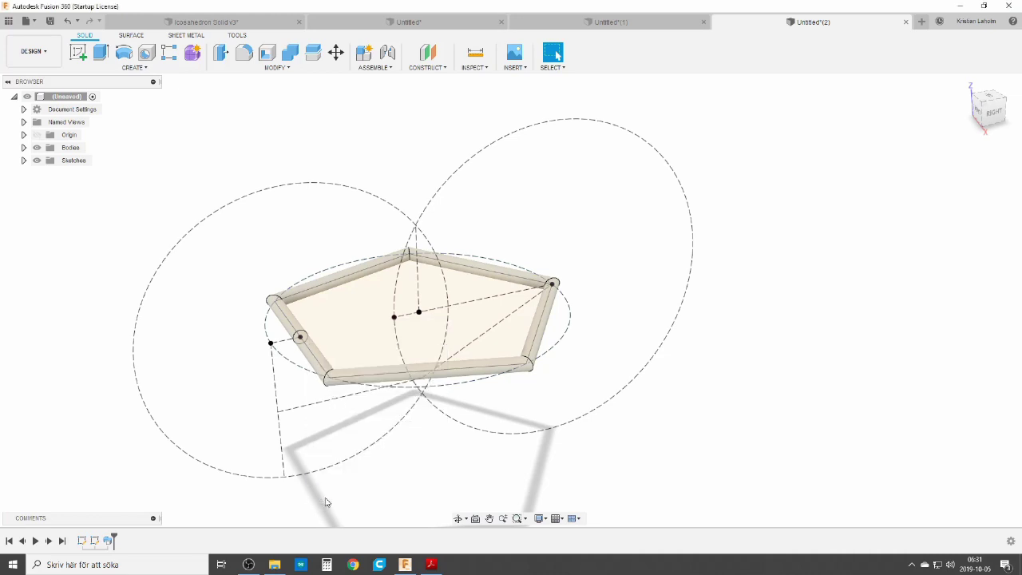
left_click(322, 386)
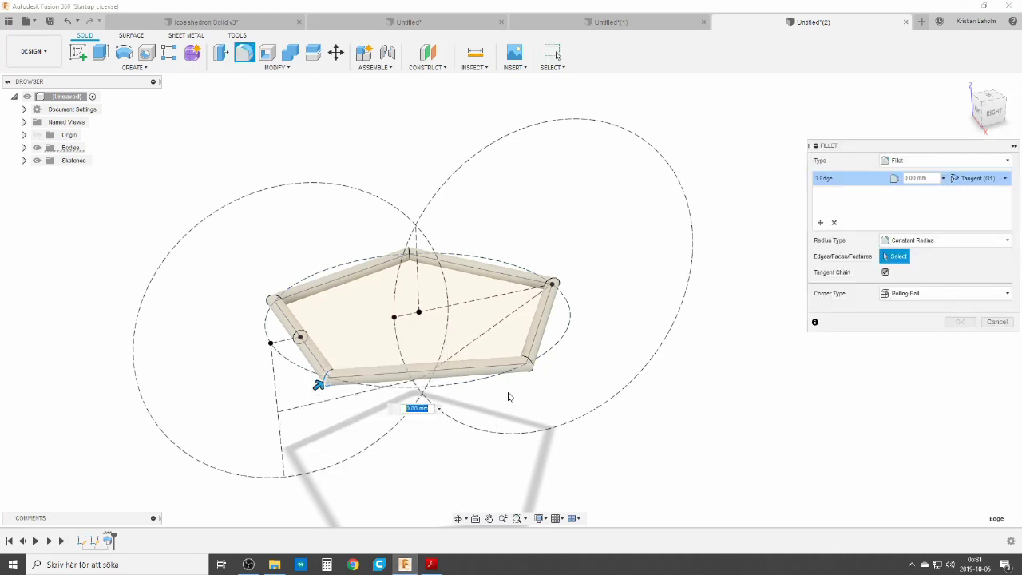
left_click(533, 372)
middle_click_drag(593, 376, 543, 382, "shift")
left_click(500, 388)
left_click(738, 328)
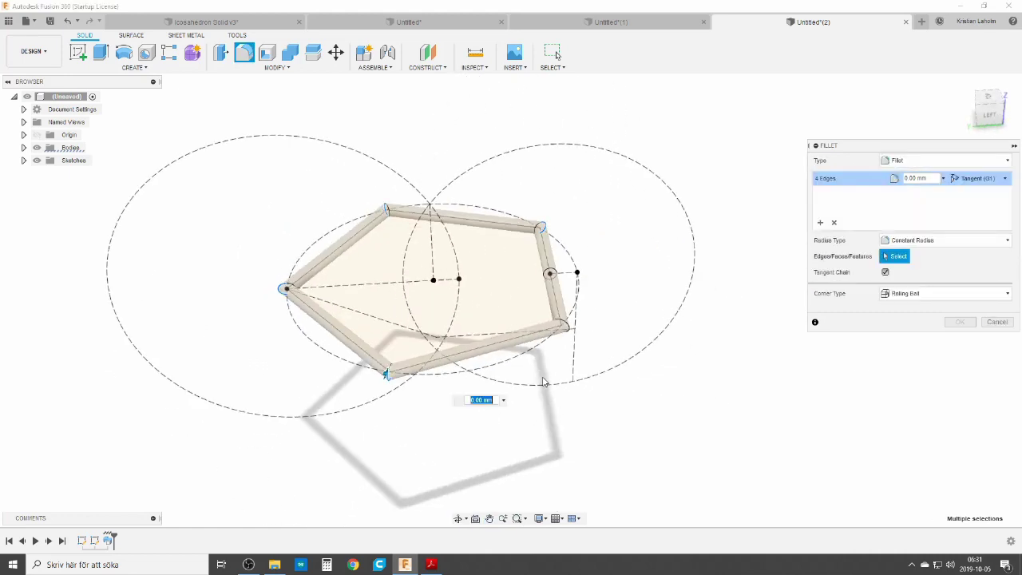
left_click(571, 330)
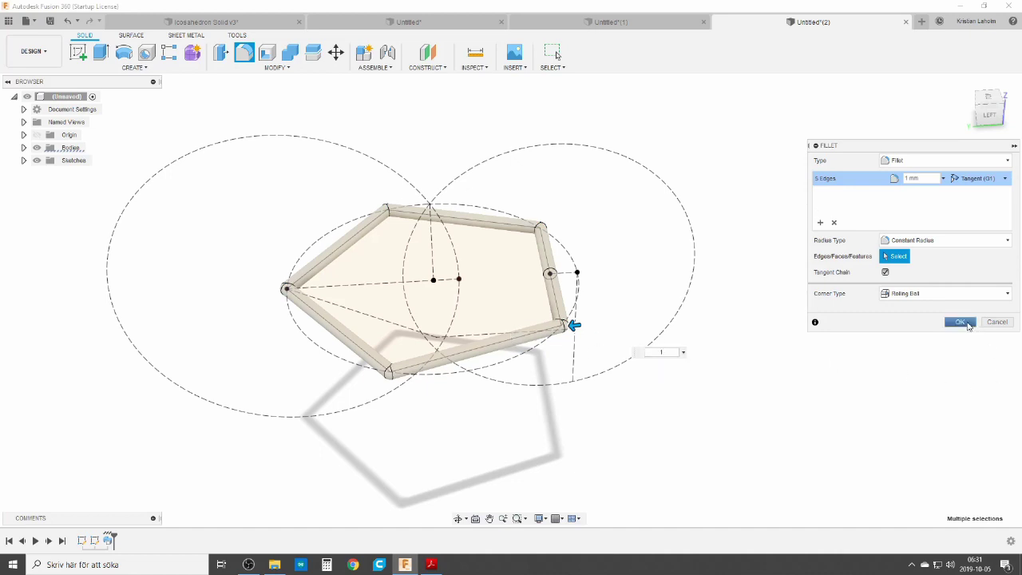
left_click(961, 322)
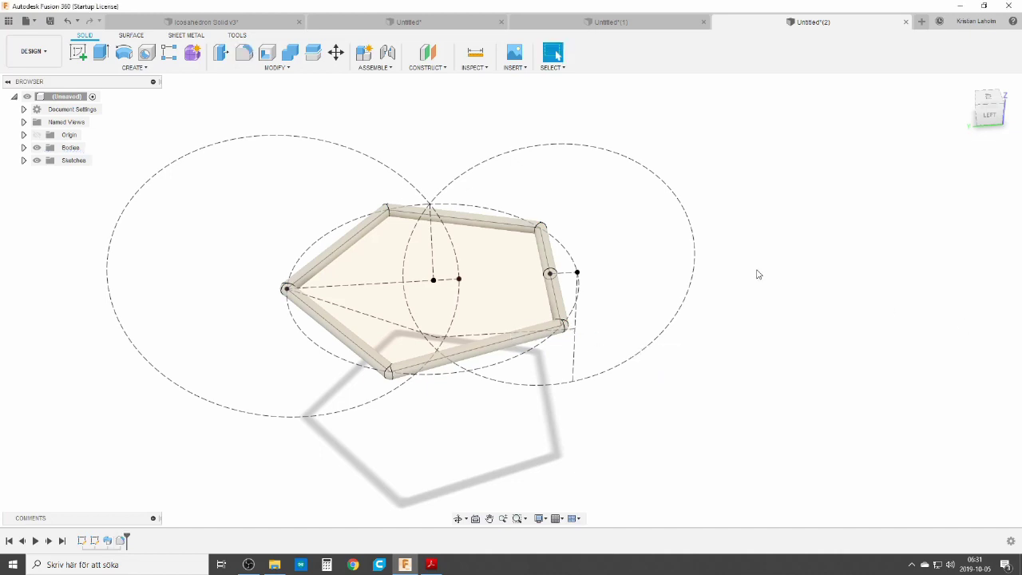
Circular-pattern the pentagon frame body around the sloping construction line to the apex, full circle with quantity 5
left_click(965, 83)
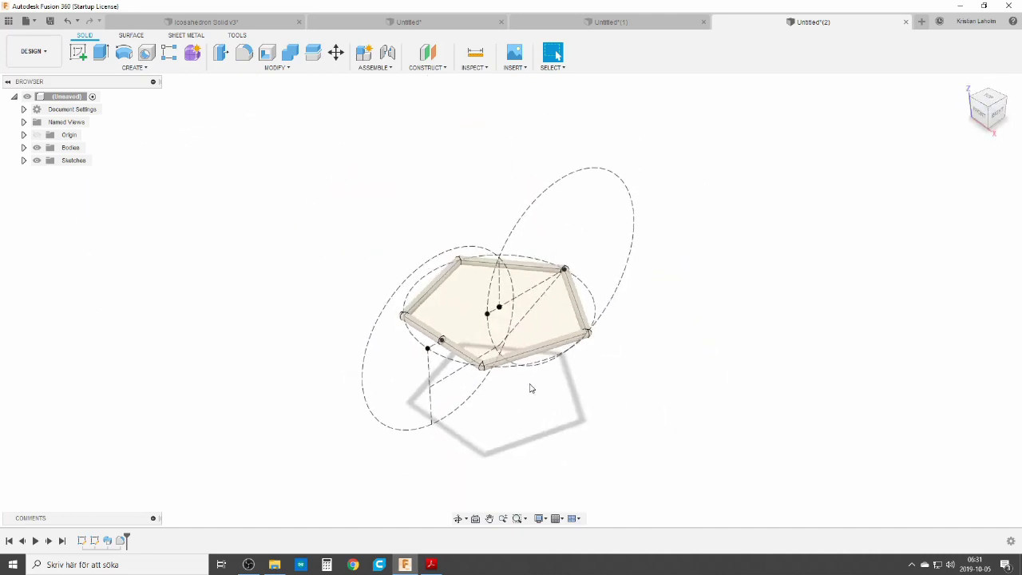
middle_click_drag(555, 413, 549, 395, "shift")
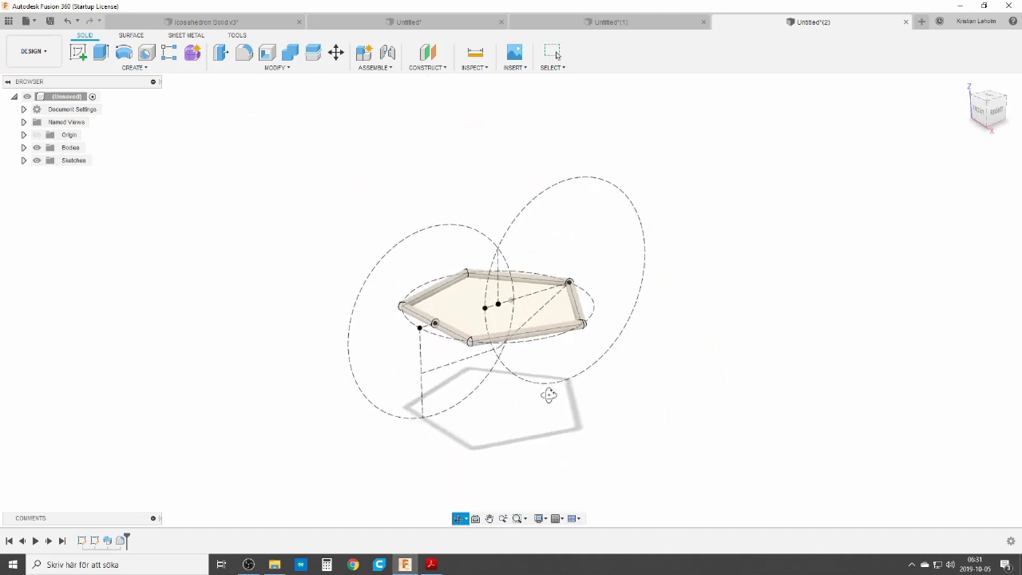
key("Escape")
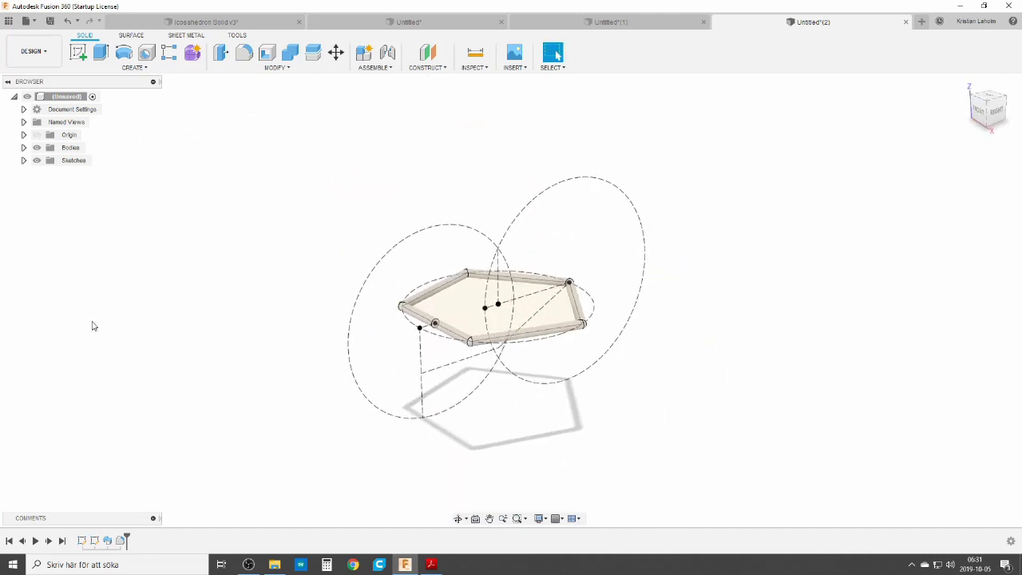
type("sc")
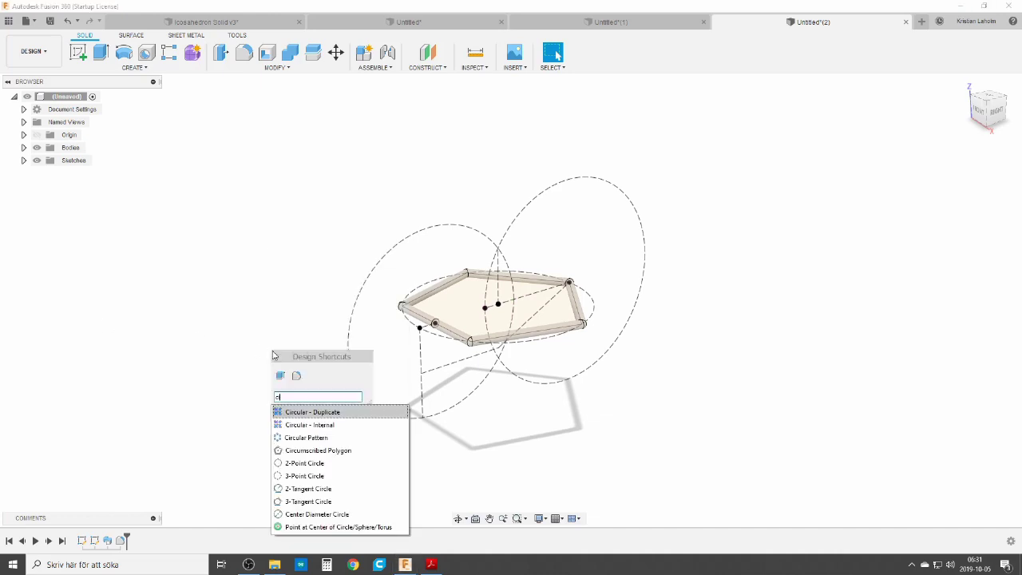
left_click(300, 437)
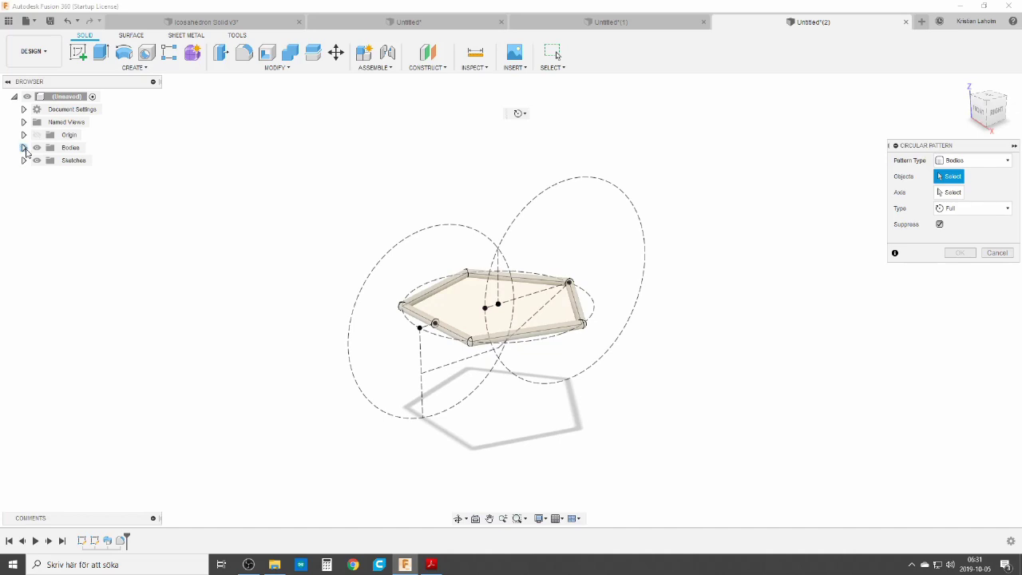
left_click(24, 147)
left_click(77, 161)
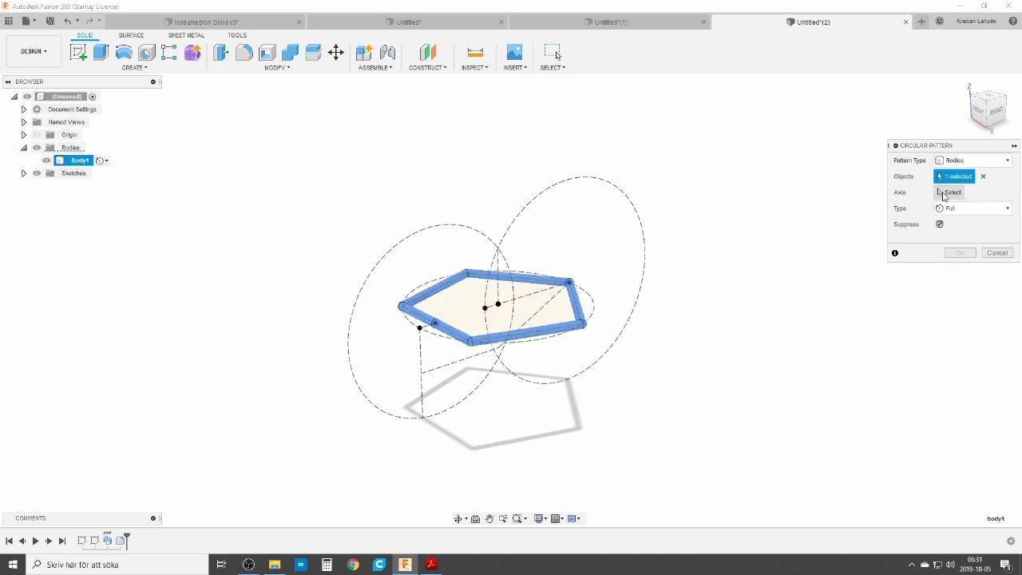
left_click(943, 197)
middle_click_drag(537, 379, 497, 359, "shift")
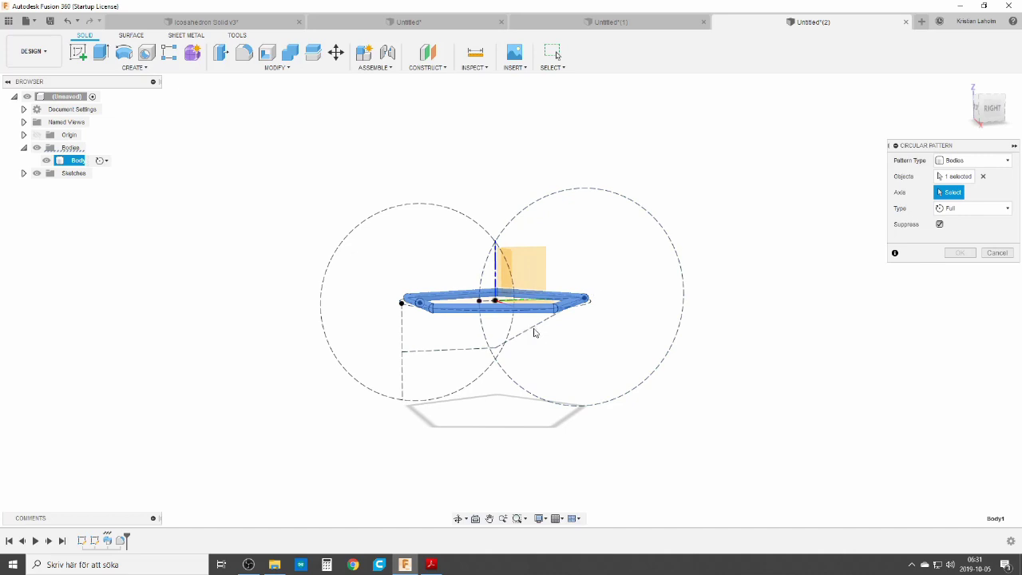
left_click(534, 330)
type("5")
key("Return")
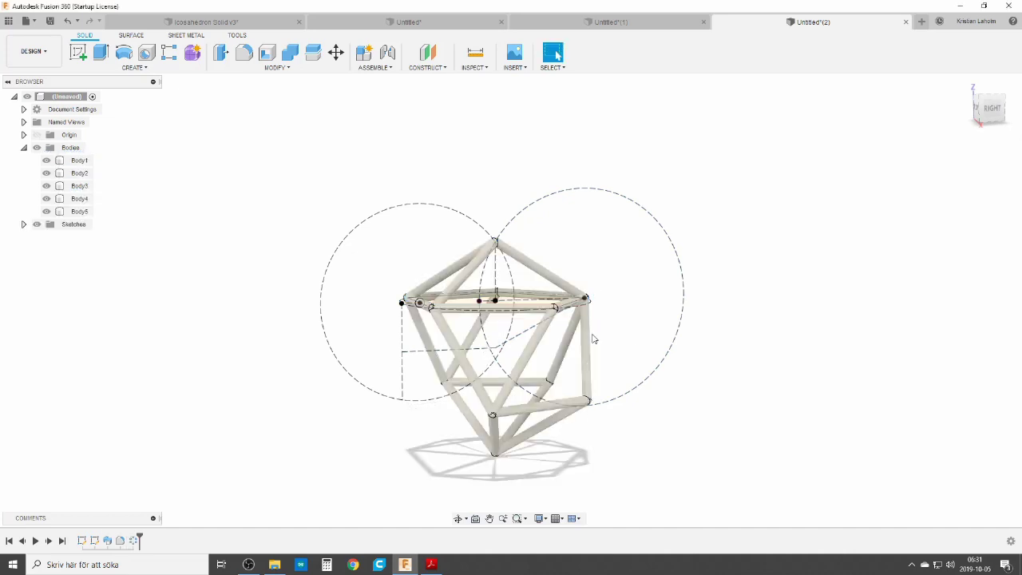
Circular-pattern the four copied frame bodies, without the original, around the vertical axis through the origin, full circle with quantity 5
type("scir")
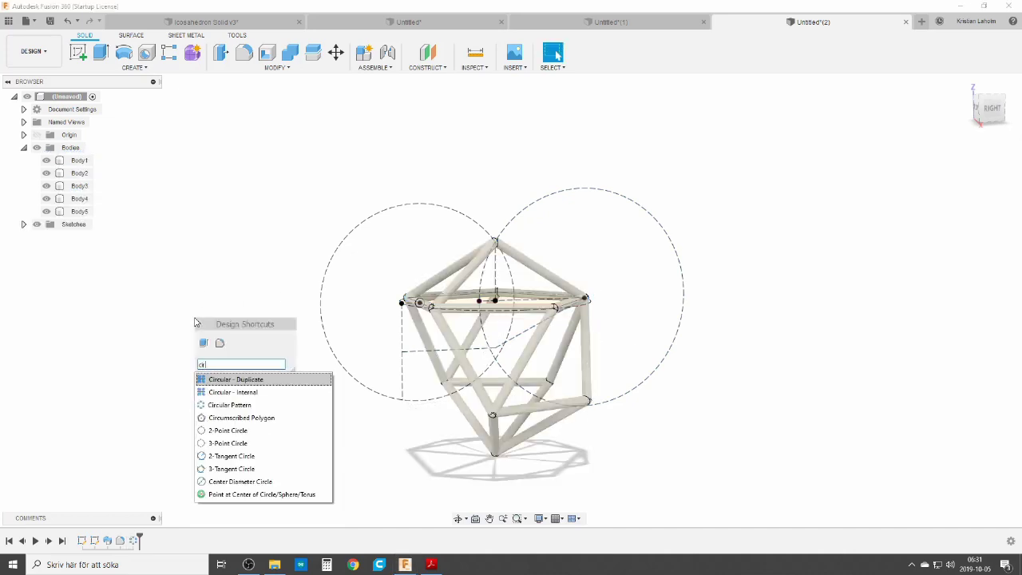
left_click(245, 406)
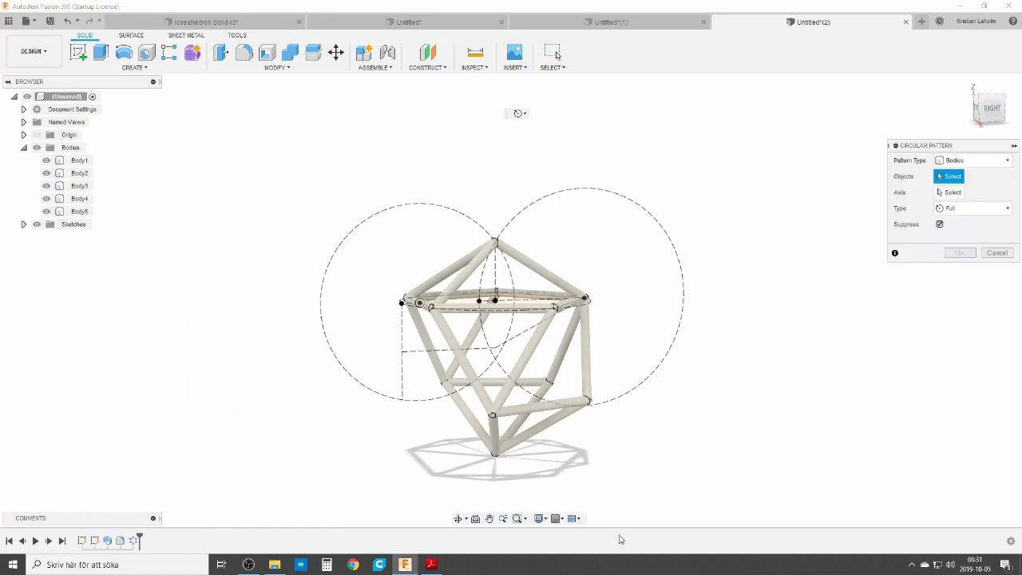
left_click_drag(615, 483, 355, 363)
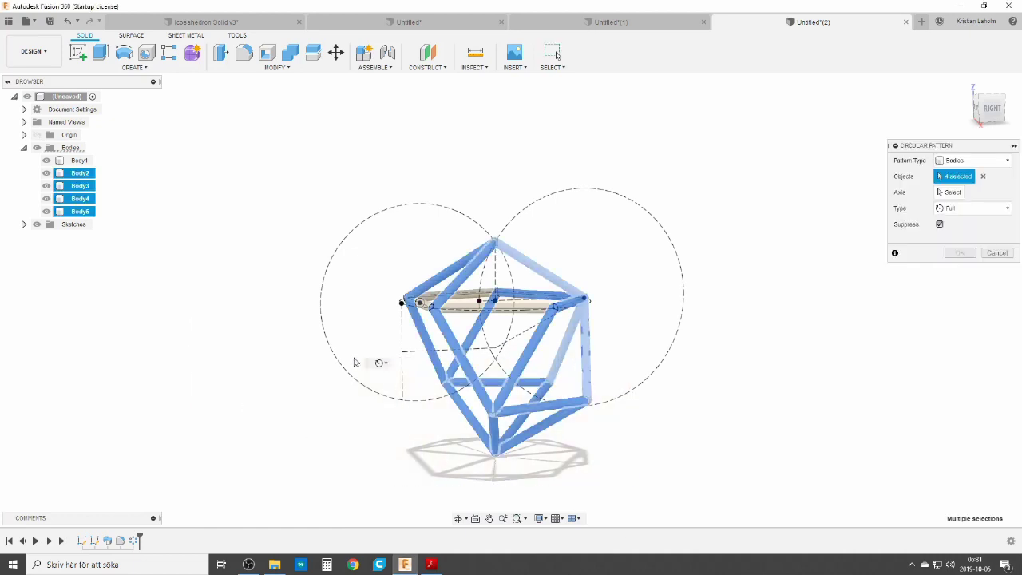
left_click(952, 193)
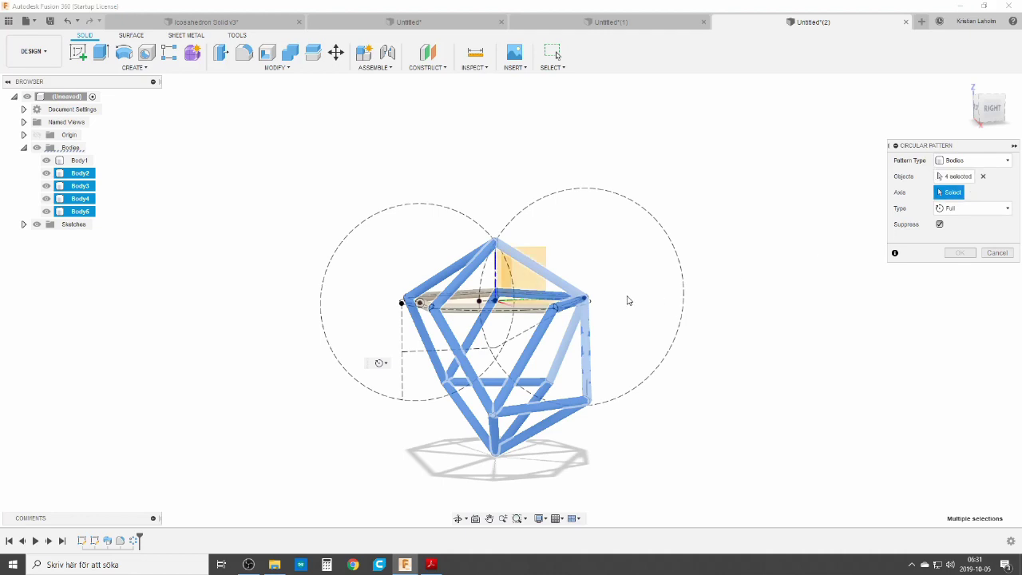
left_click(500, 254)
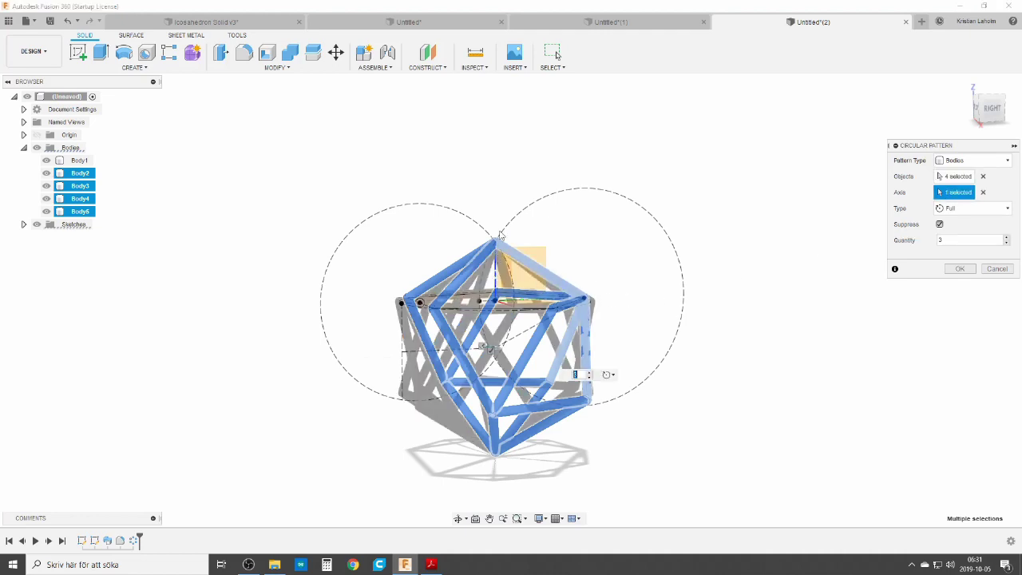
key("Return")
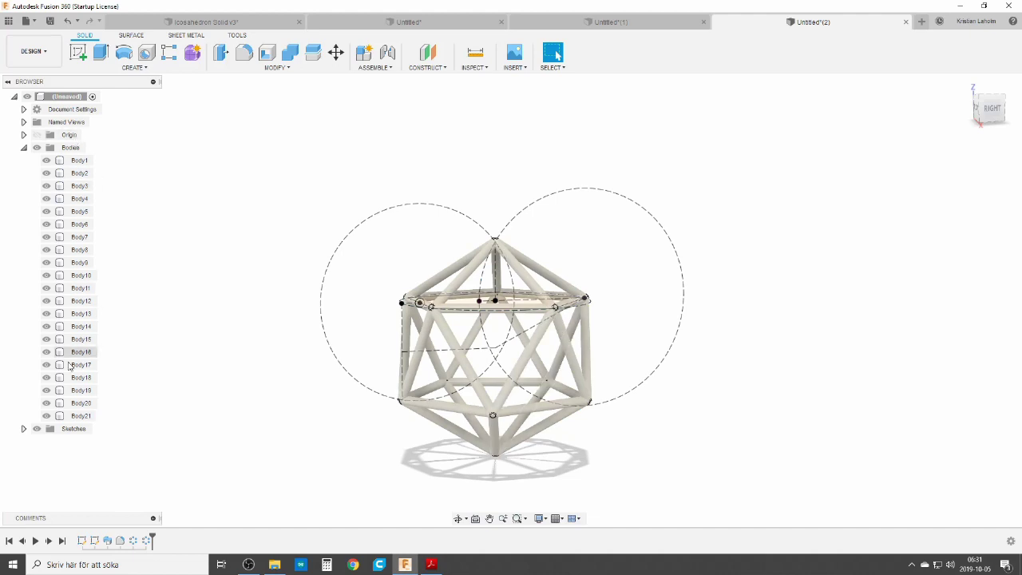
Hide the sketches and combine all frame bodies into one with the Join operation, using the original pentagon as target
left_click(37, 428)
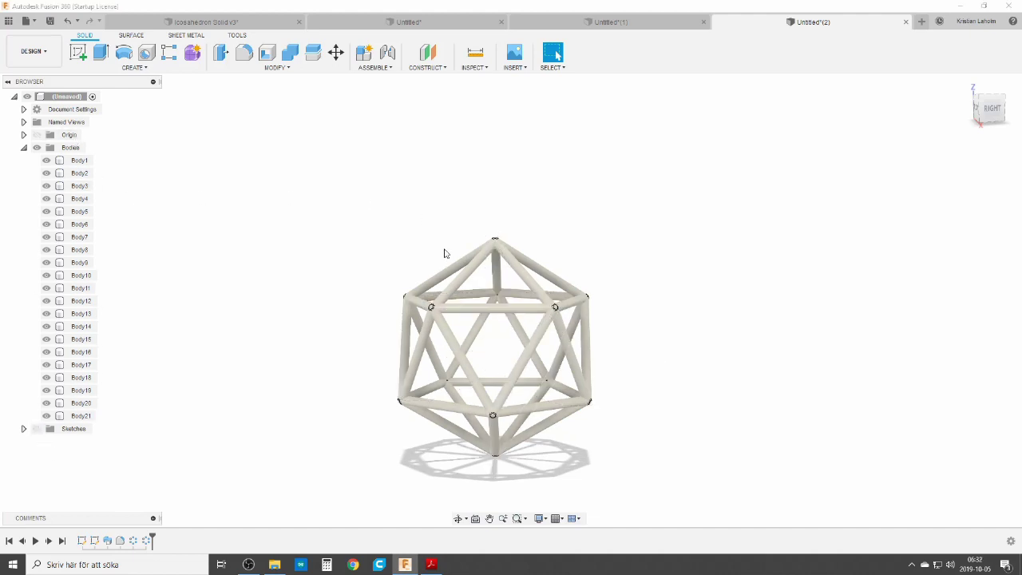
left_click(292, 54)
left_click(79, 160)
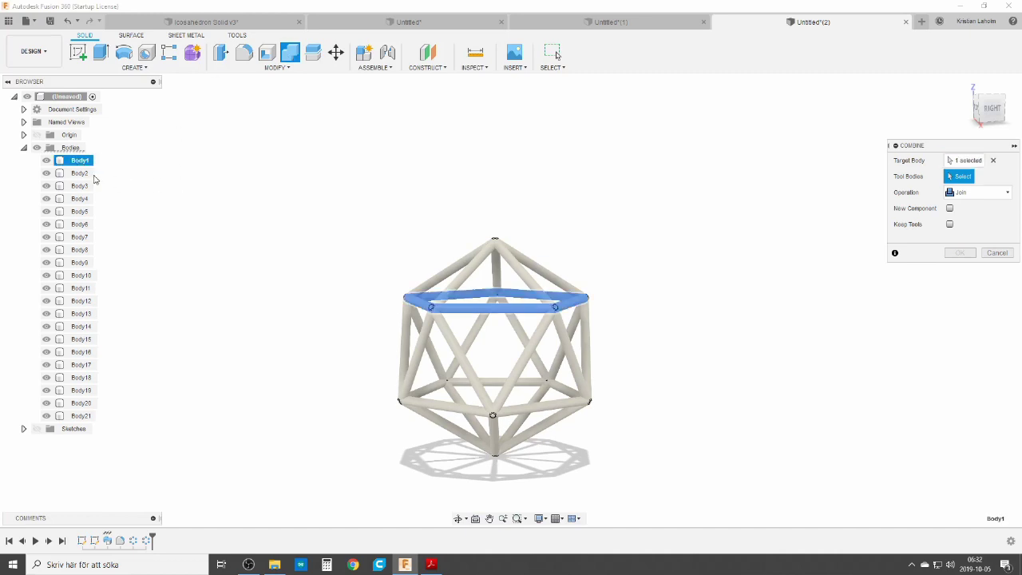
left_click(80, 173)
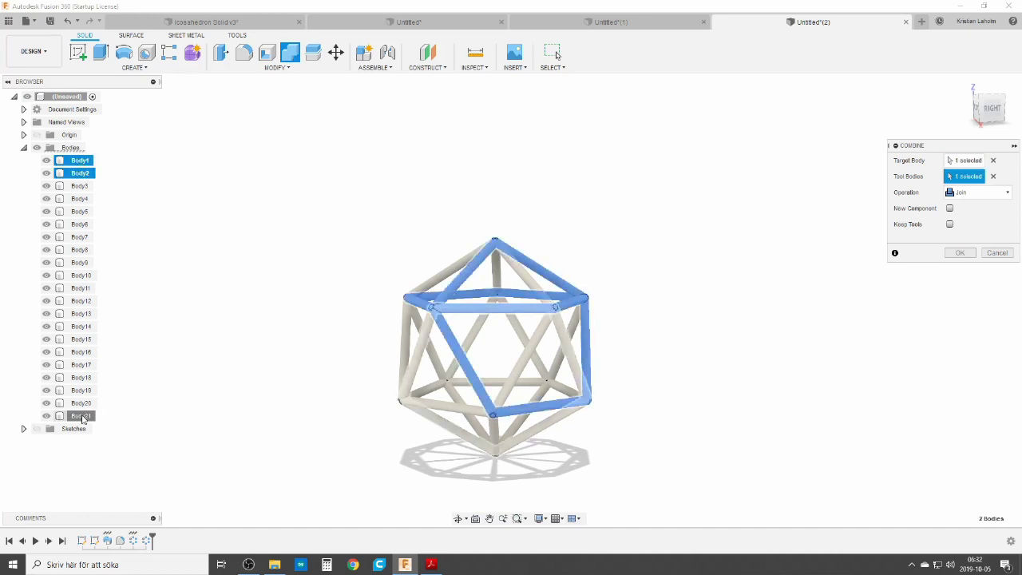
left_click(81, 416, "shift")
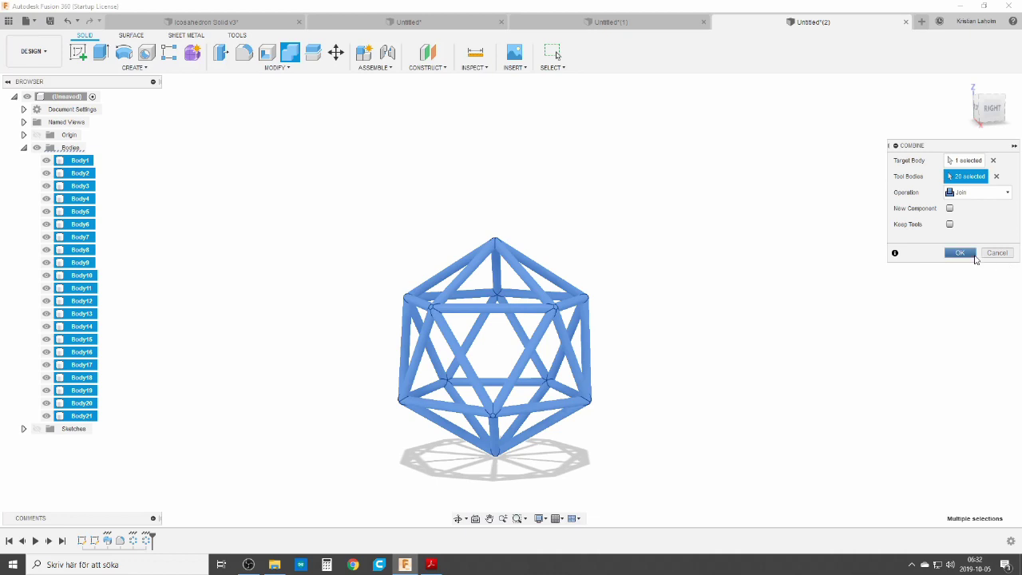
left_click(960, 253)
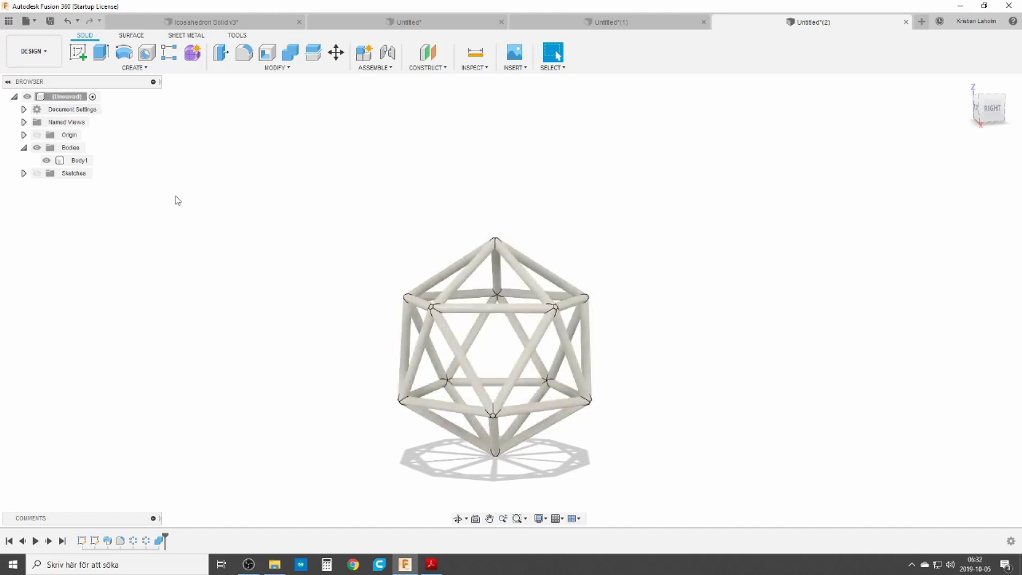
Inspect the finished wireframe icosahedron and open the physical properties of the whole design
scroll(361, 301, "down", 2)
middle_click_drag(511, 377, 527, 396, "shift")
scroll(511, 371, "up", 4)
scroll(399, 308, "down", 2)
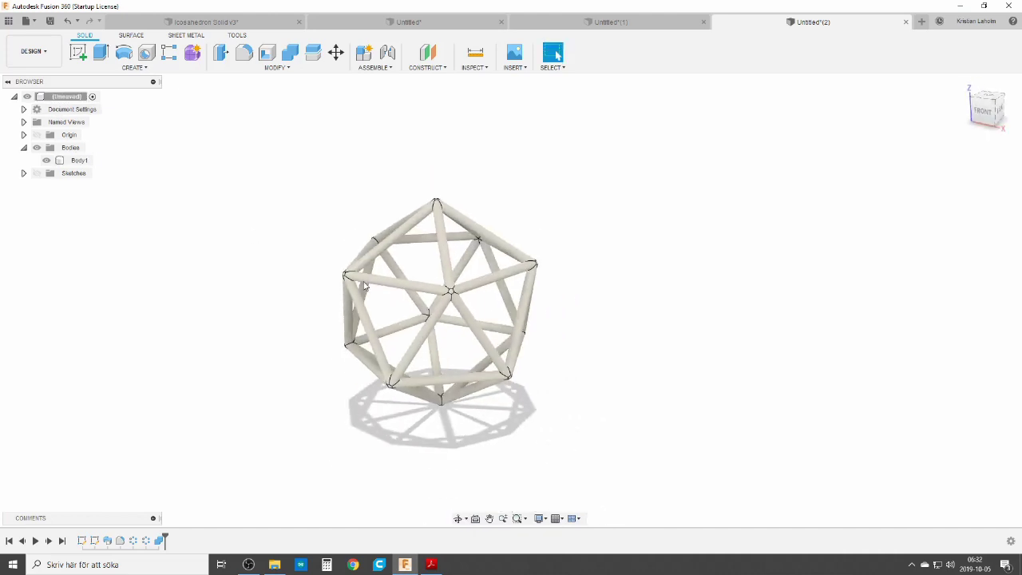
right_click(53, 99)
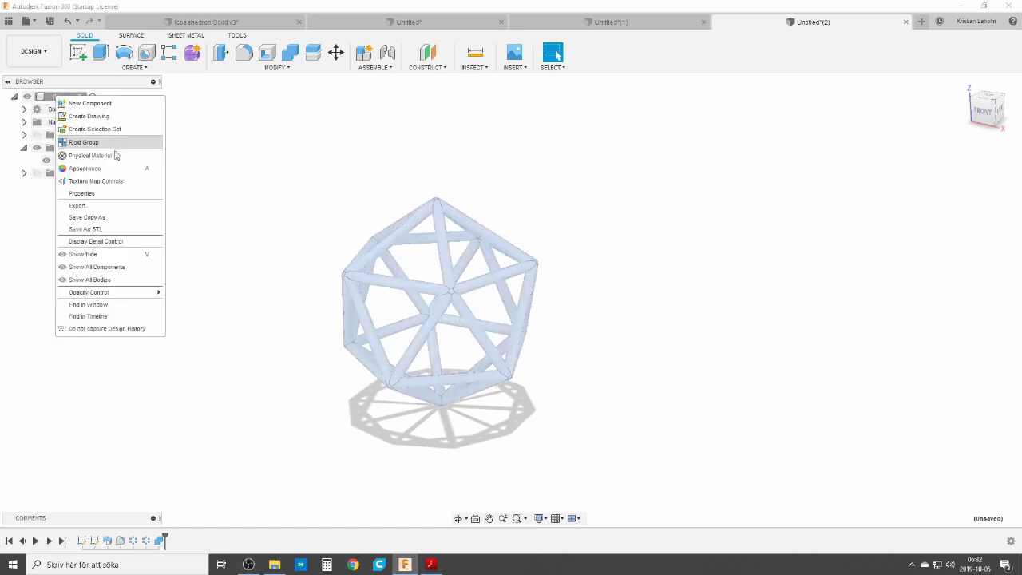
left_click(82, 194)
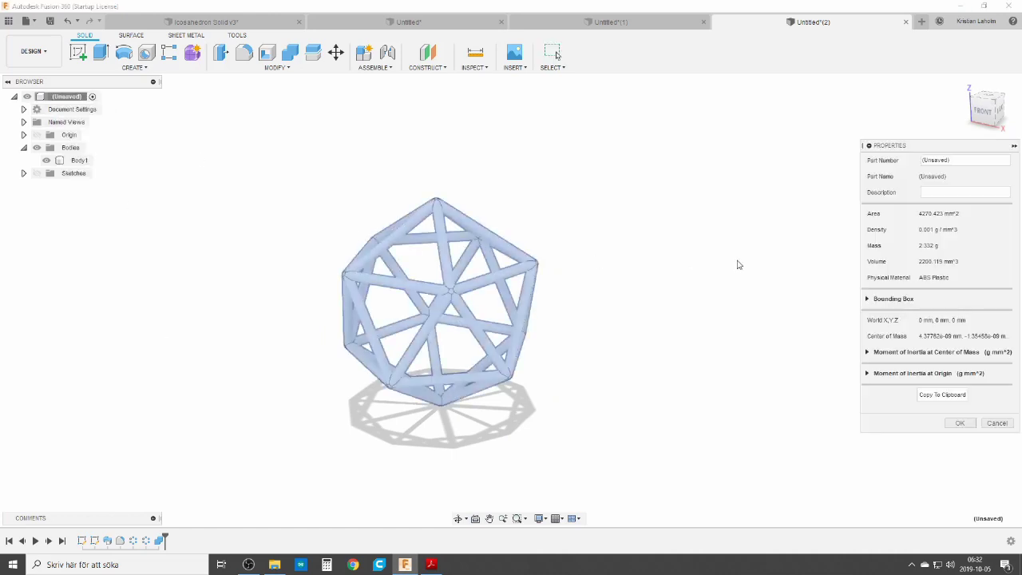